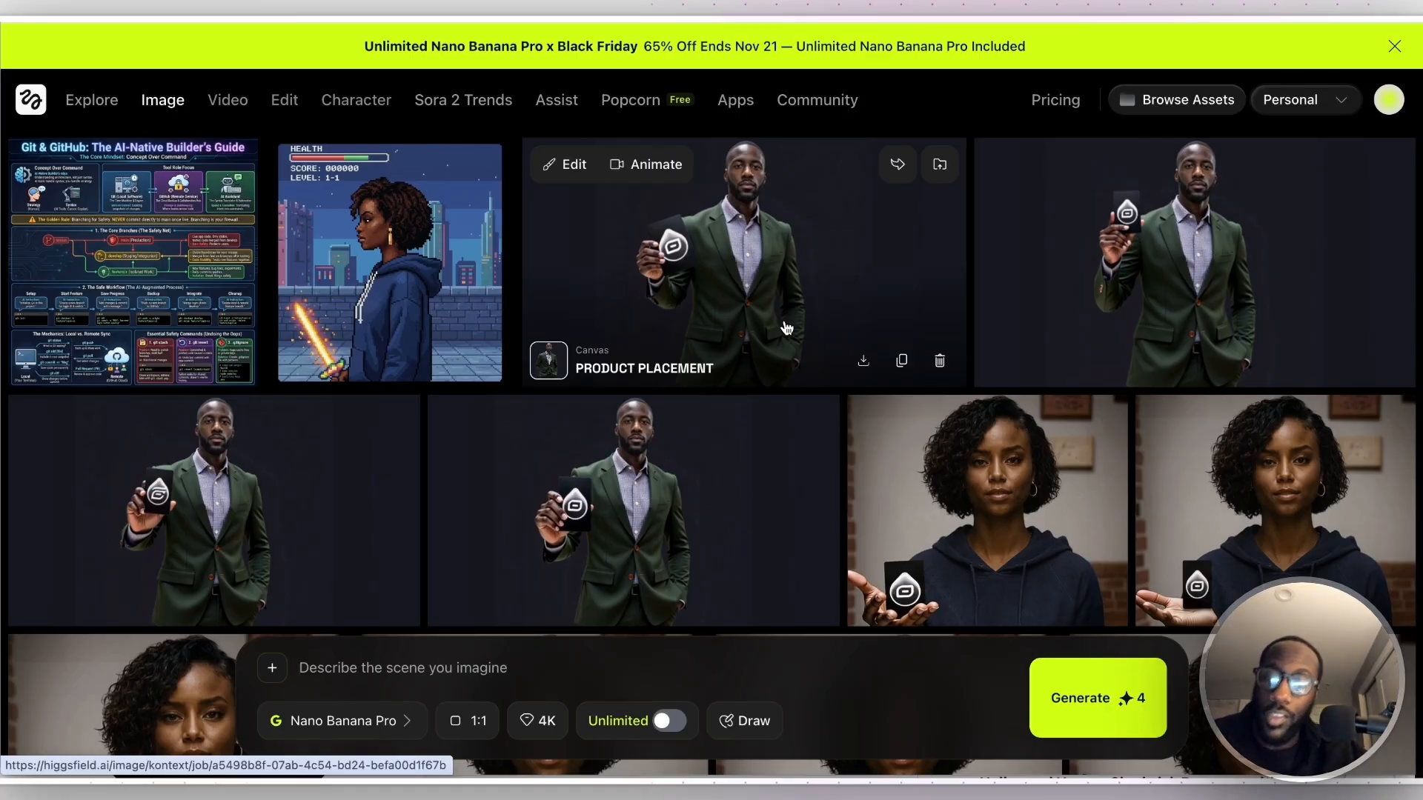
# - Switch to the vibe coding security guide in Google Docs and replace "credit card" with "api" in the Summary Checklist's first line
pyautogui.moveTo(787, 328); pyautogui.dragTo(828, 349)
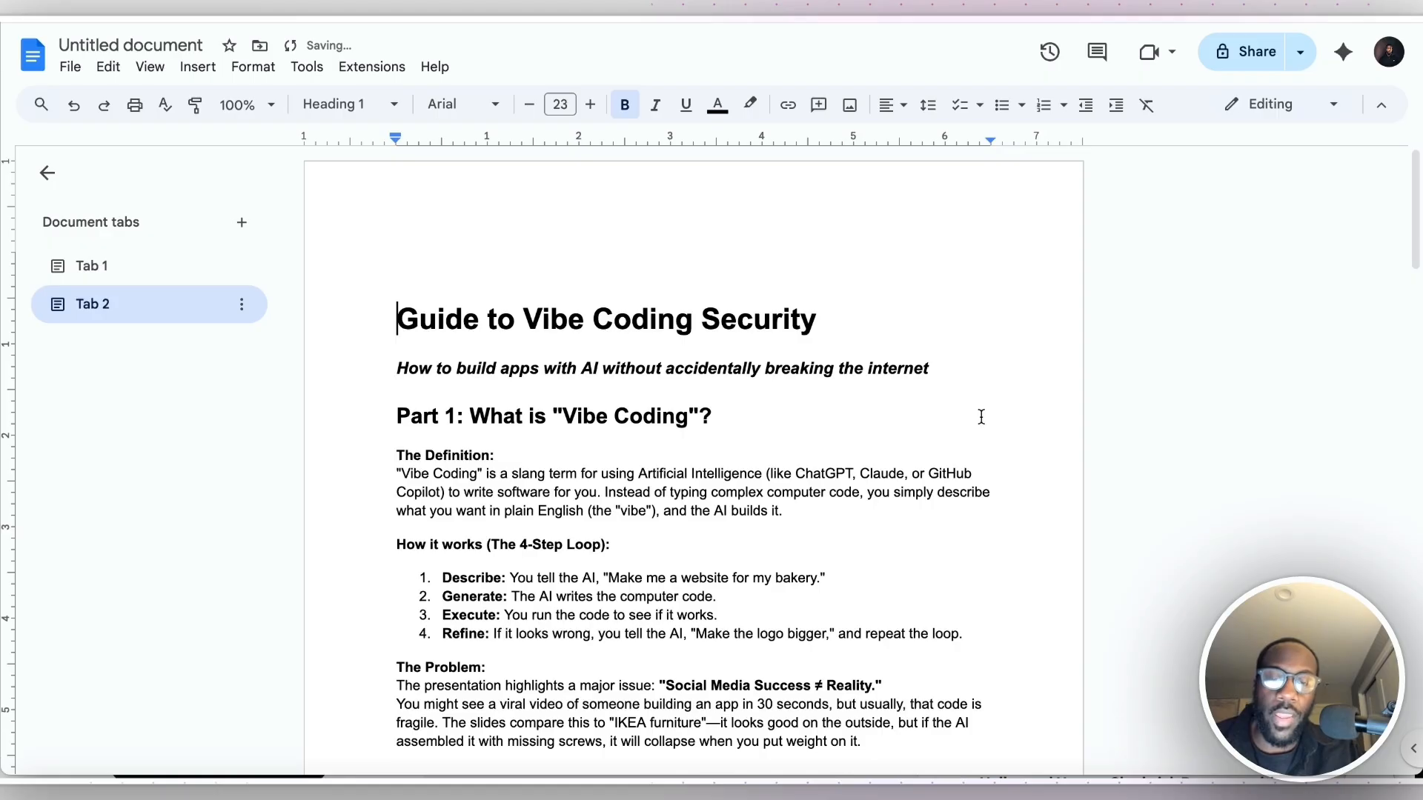
pyautogui.click(441, 367)
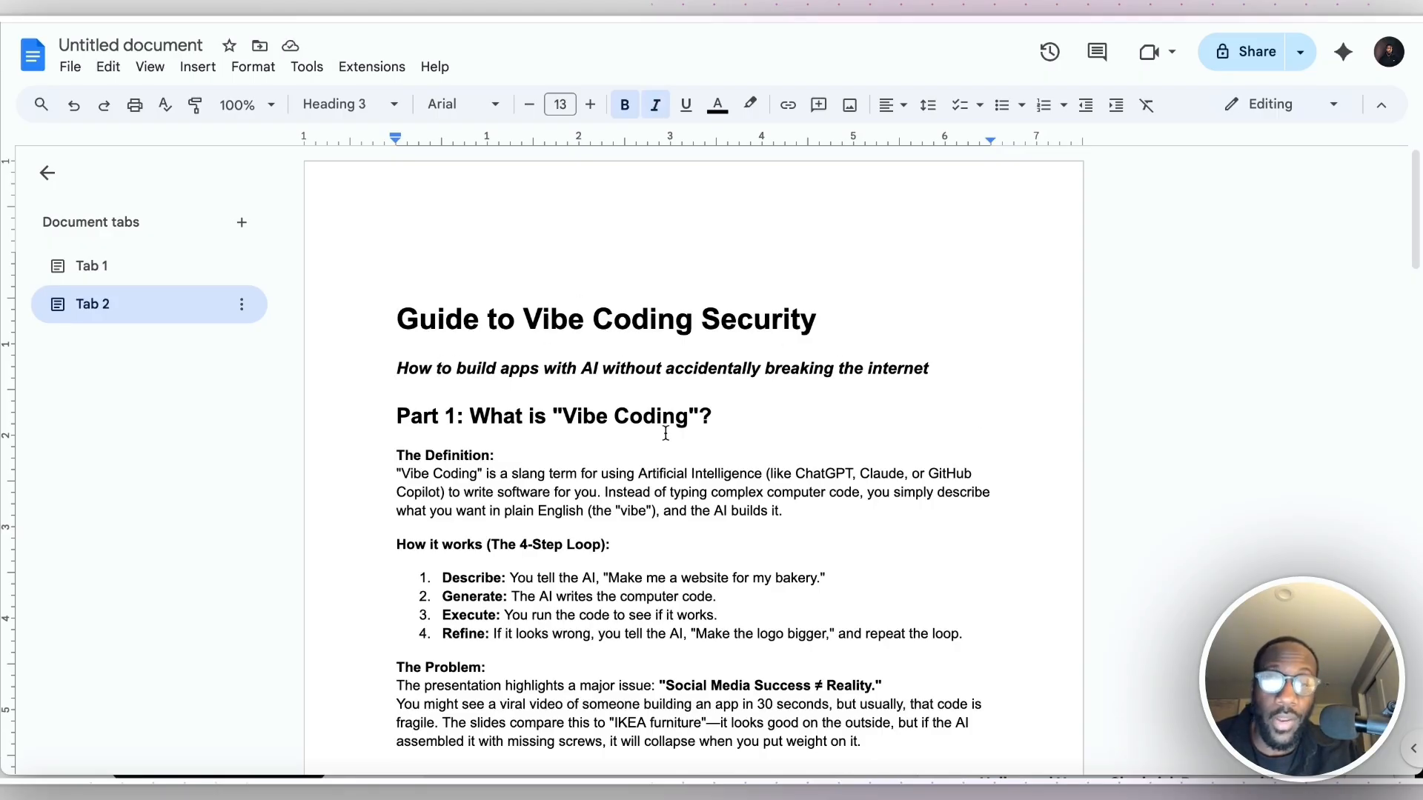
pyautogui.hotkey('ctrl', 'a')
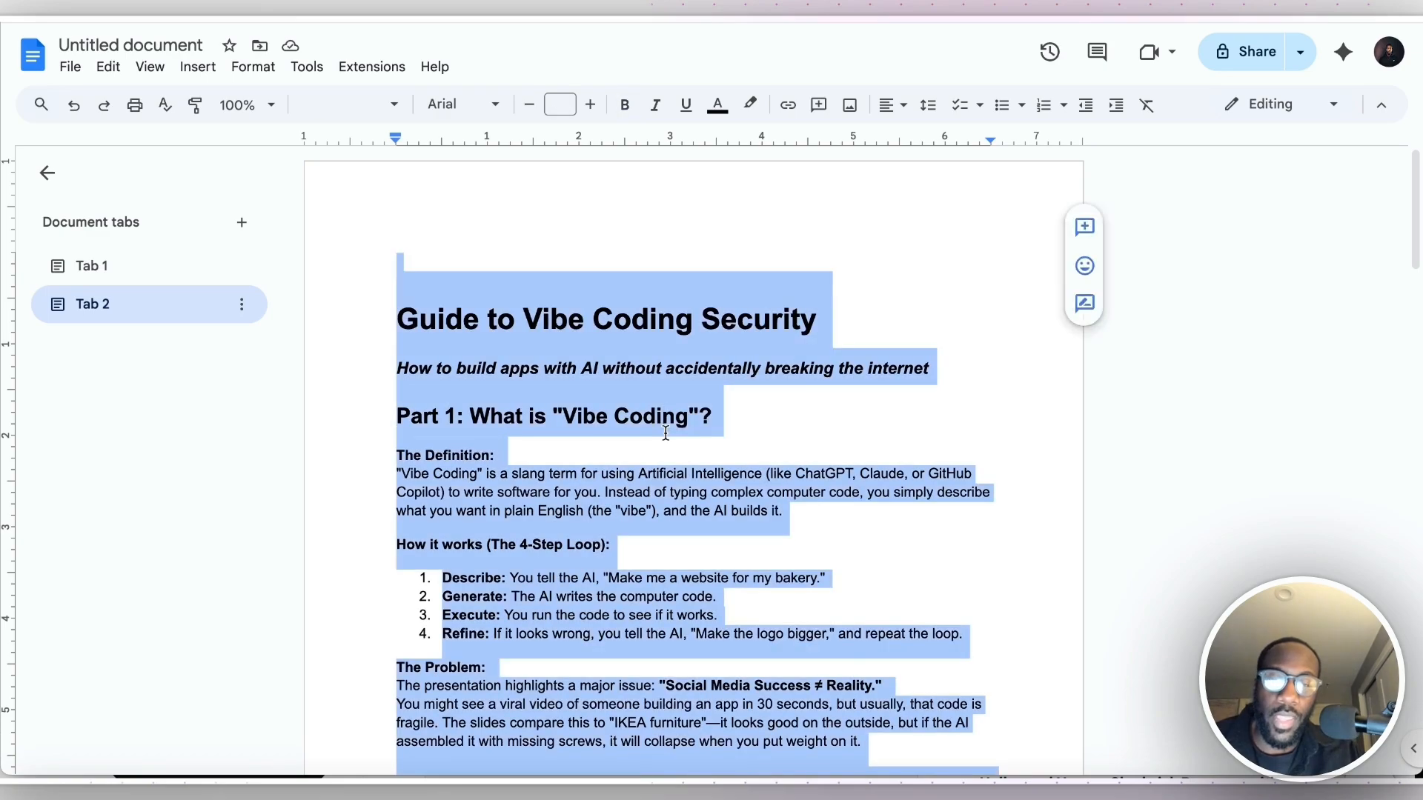
pyautogui.scroll(-15, 665, 434)
pyautogui.scroll(-10, 665, 434)
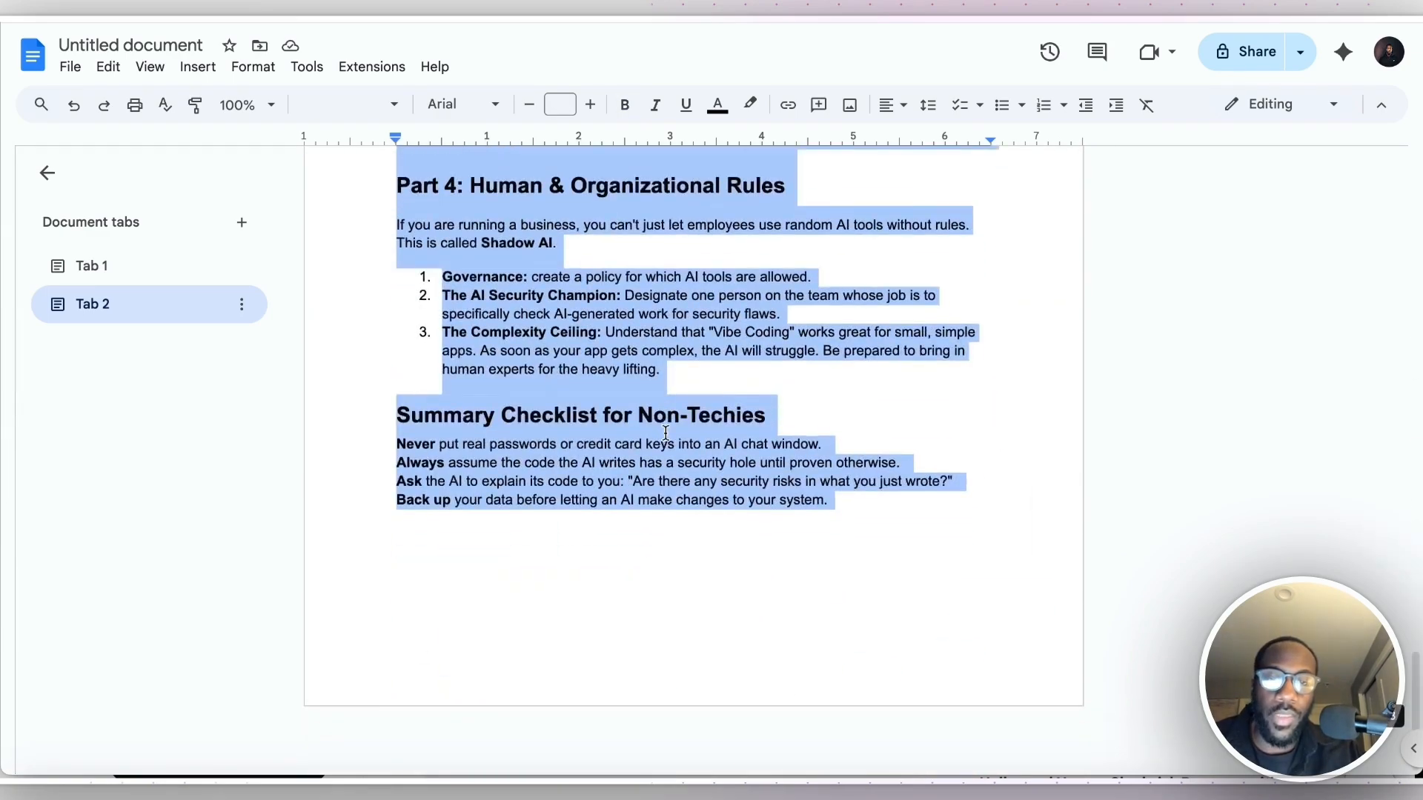
pyautogui.scroll(2, 666, 434)
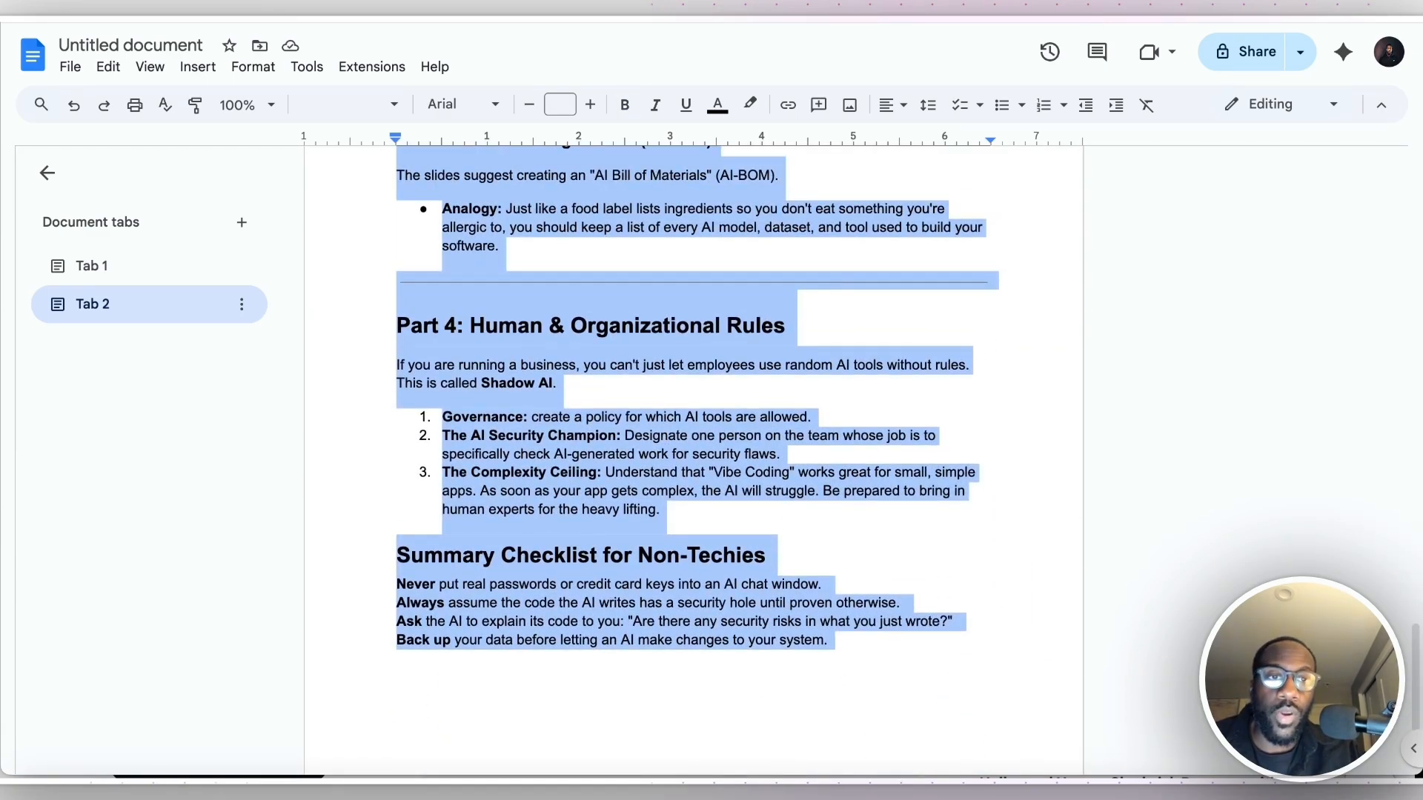
pyautogui.click(676, 583)
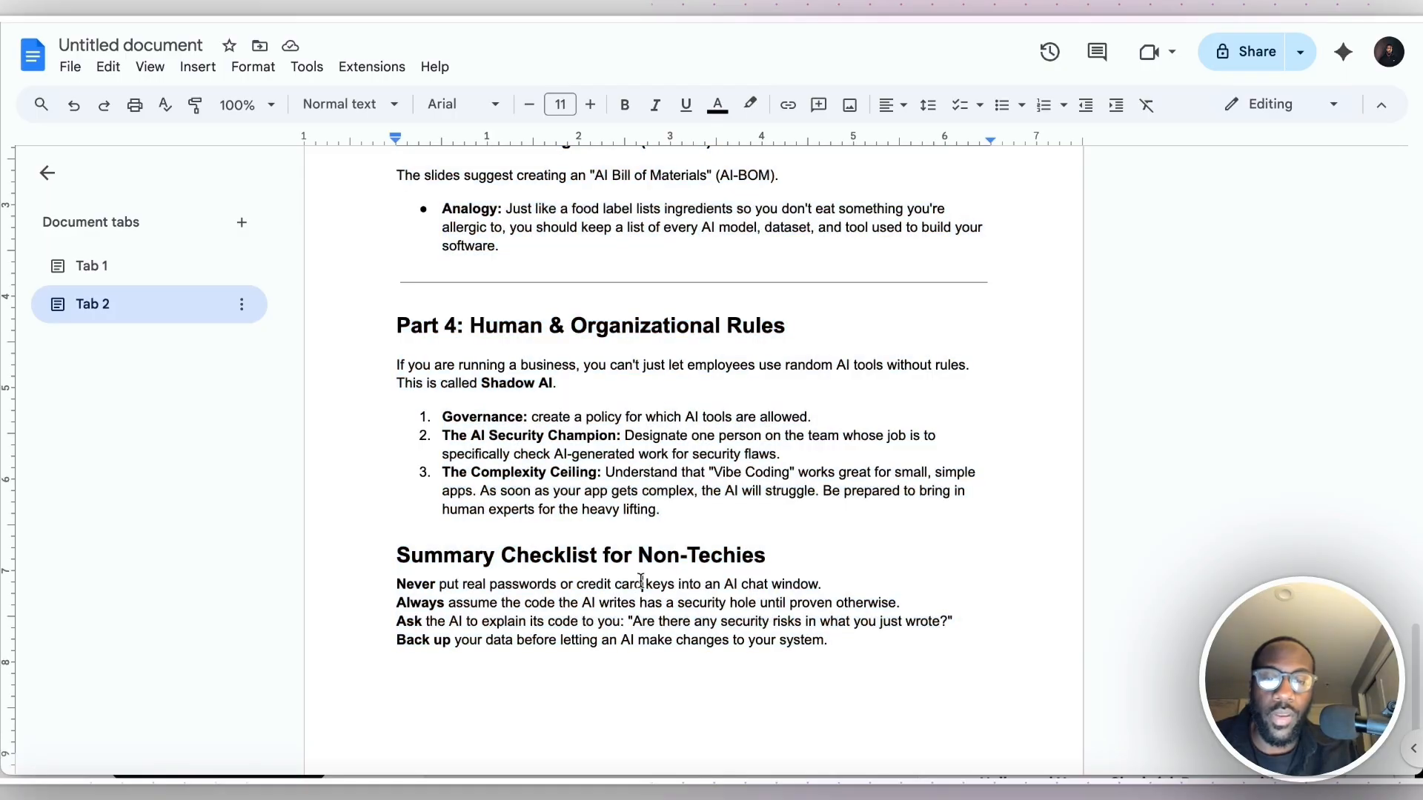
pyautogui.moveTo(643, 584); pyautogui.dragTo(577, 583)
pyautogui.write('api')
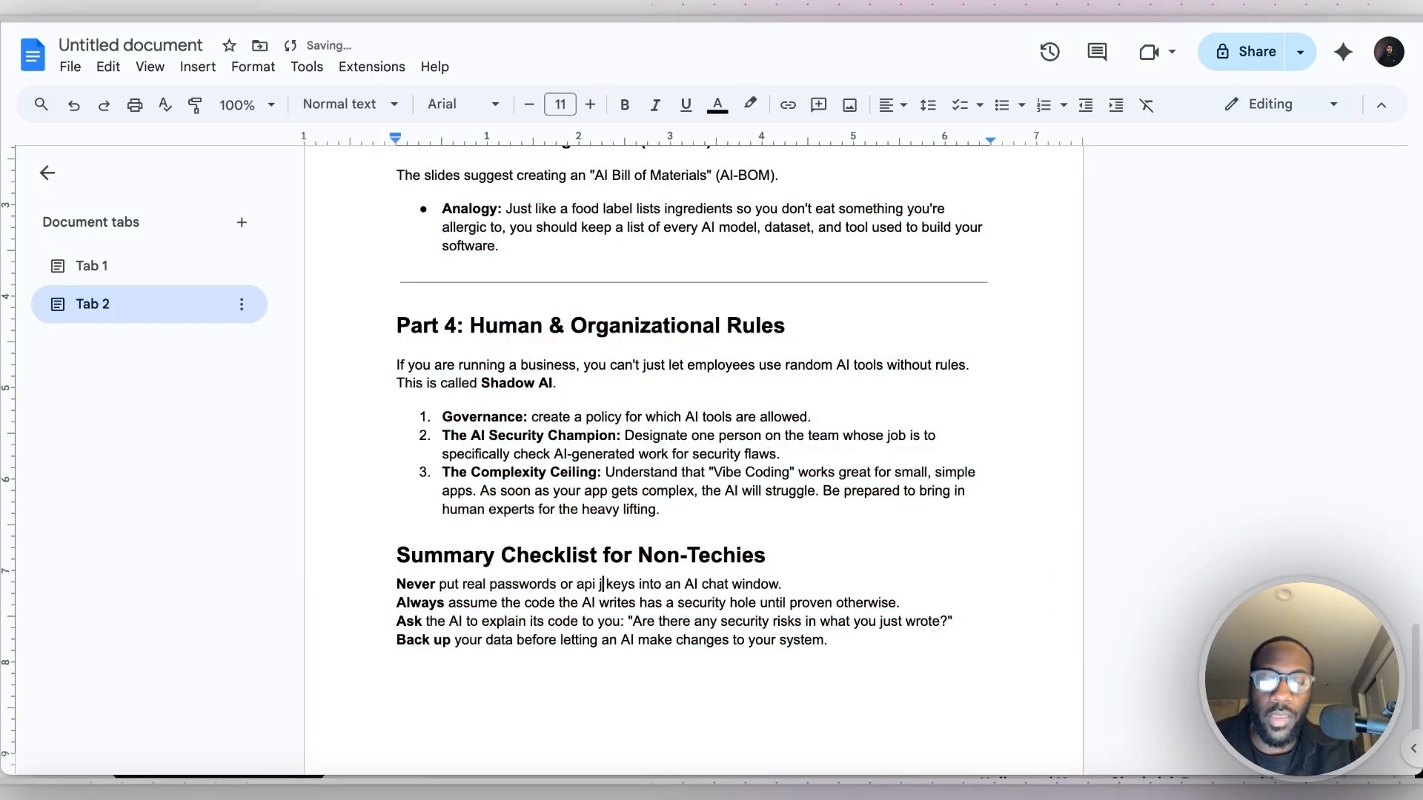
pyautogui.press('BackSpace')
# - Copy the entire guide text and paste it into the image prompt in Higgsfield
pyautogui.hotkey('ctrl', 'a')
pyautogui.click(1142, 9)
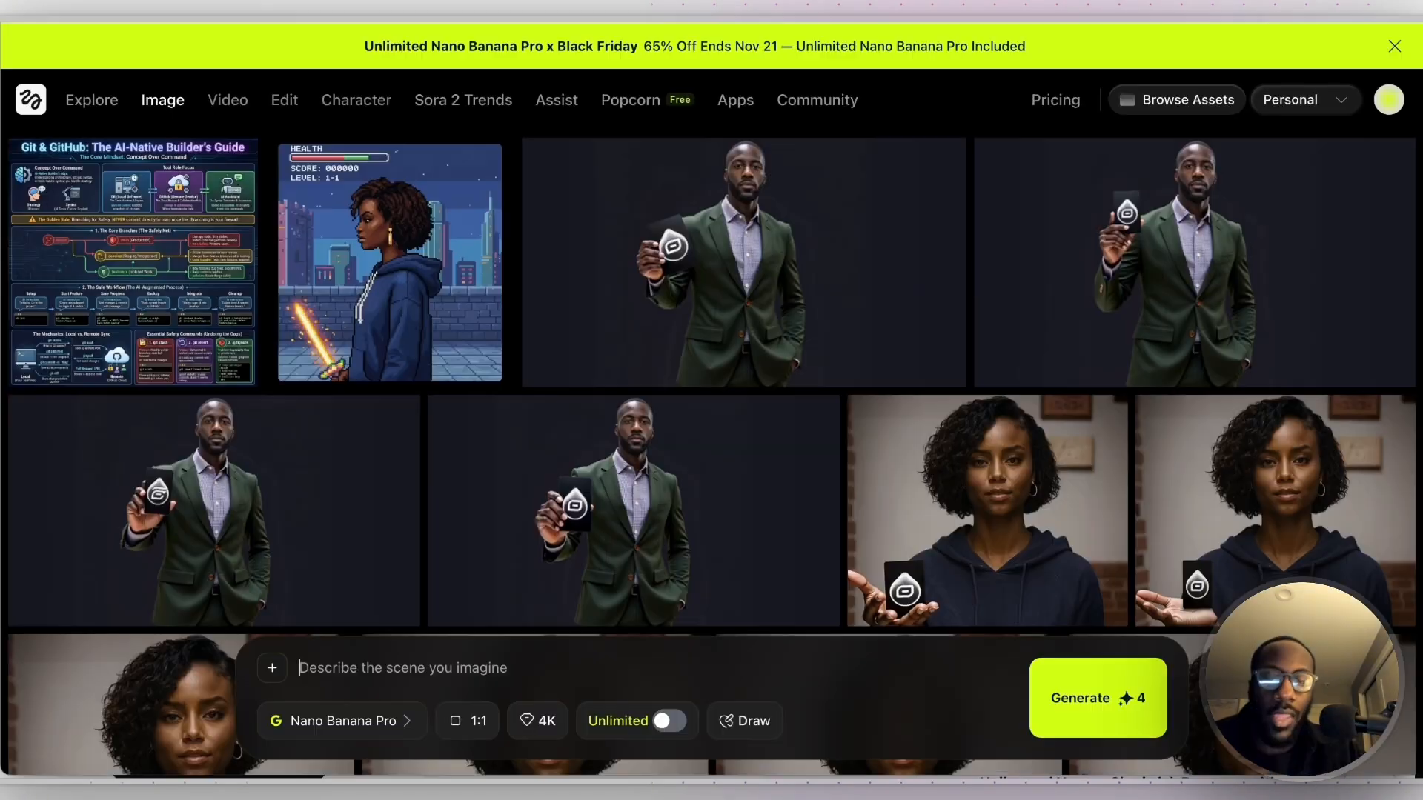
pyautogui.hotkey('ctrl', 'v')
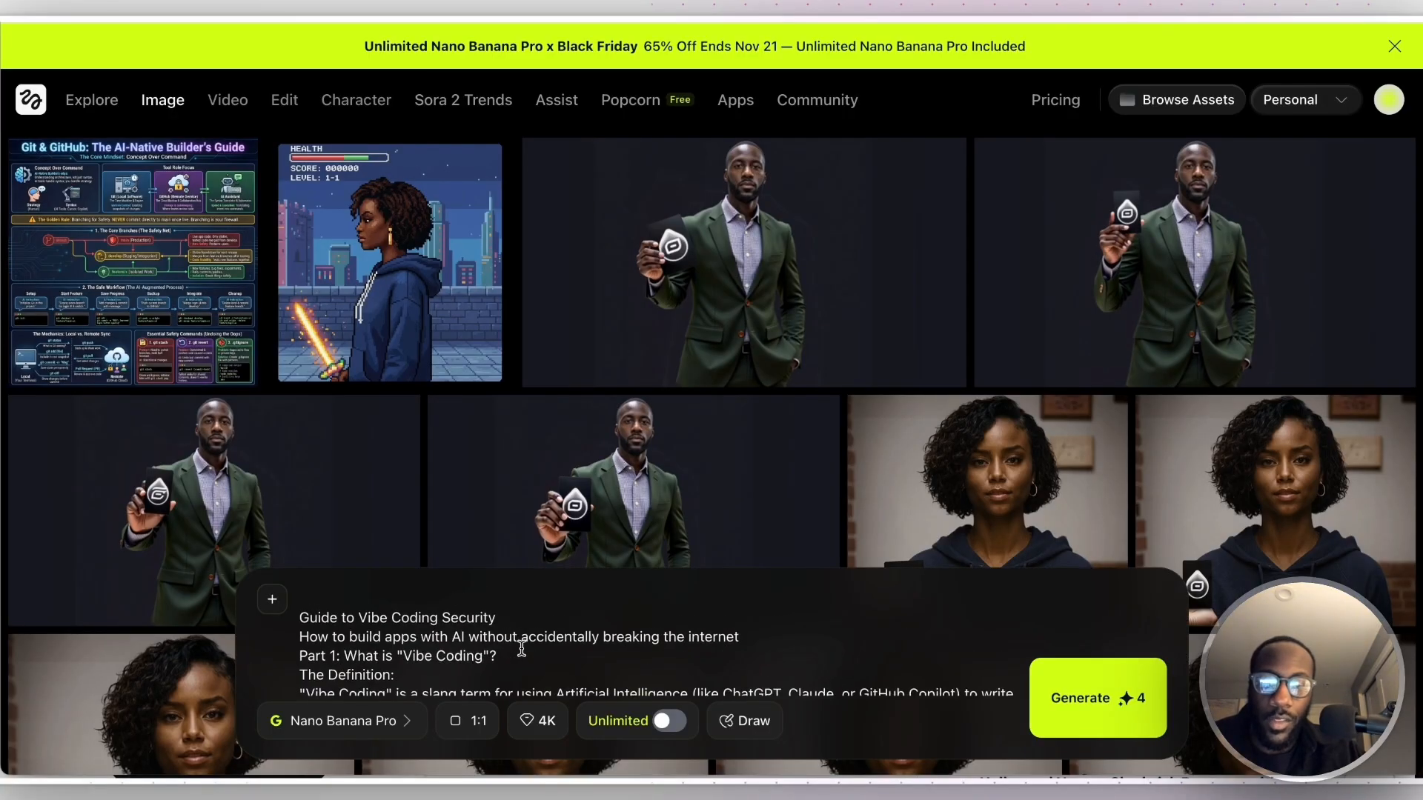
# - Above the pasted guide, write "Help me turn this into a whiteboard explainer on vibe coding security, drawing inspiration and information from the content as follows."
pyautogui.click(318, 599)
pyautogui.write('He')
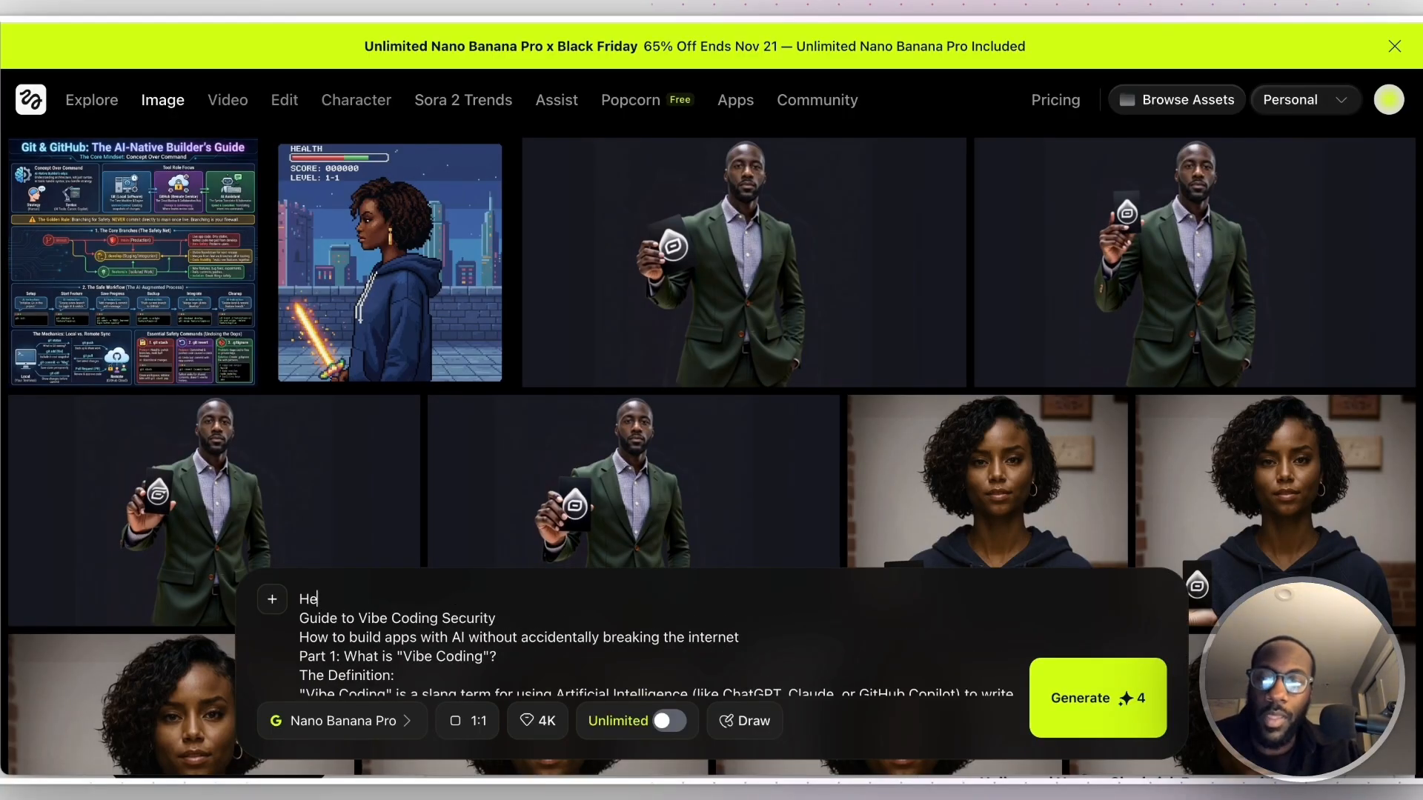
pyautogui.write('lp me turn this into a')
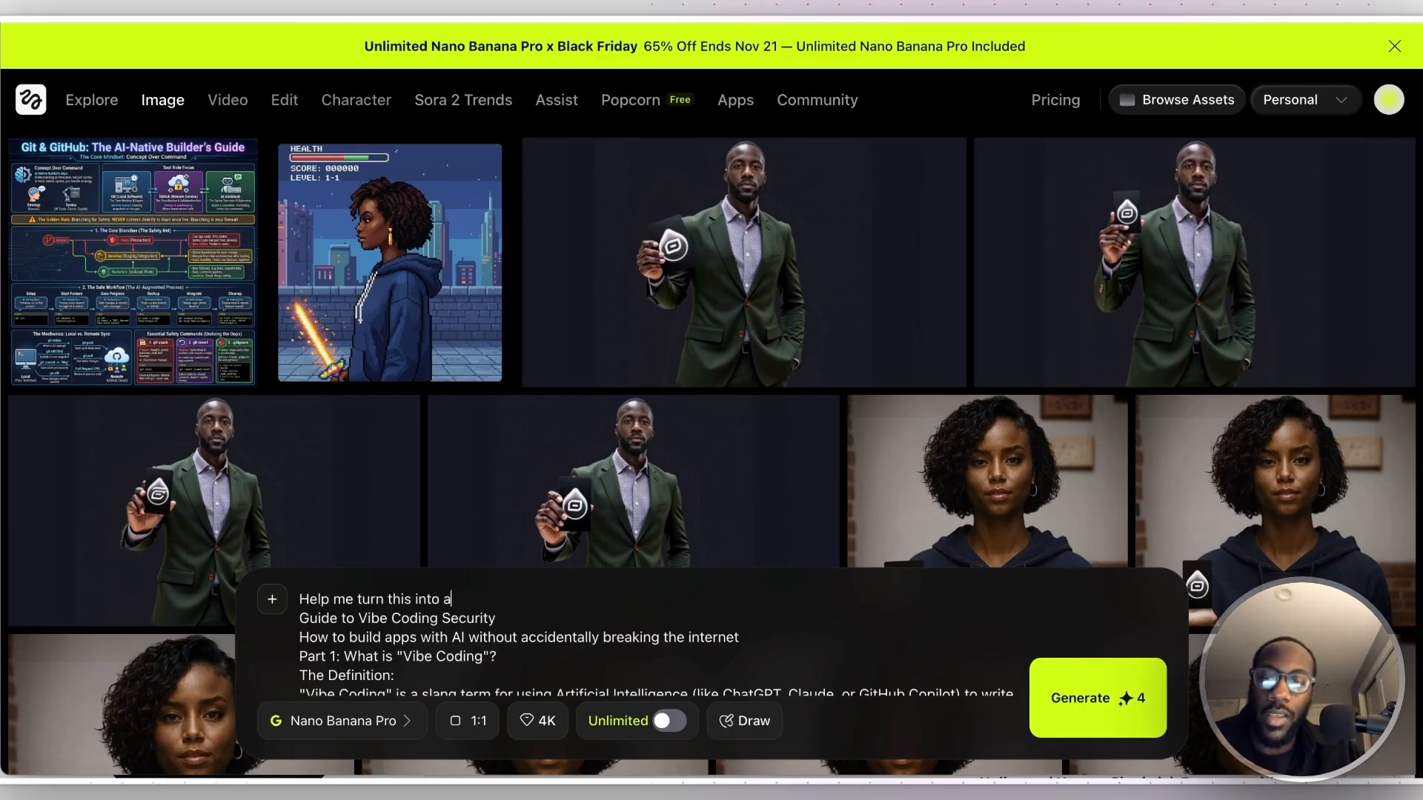
pyautogui.write(' whiteboard explainer on vibe coding security, drawing inspir')
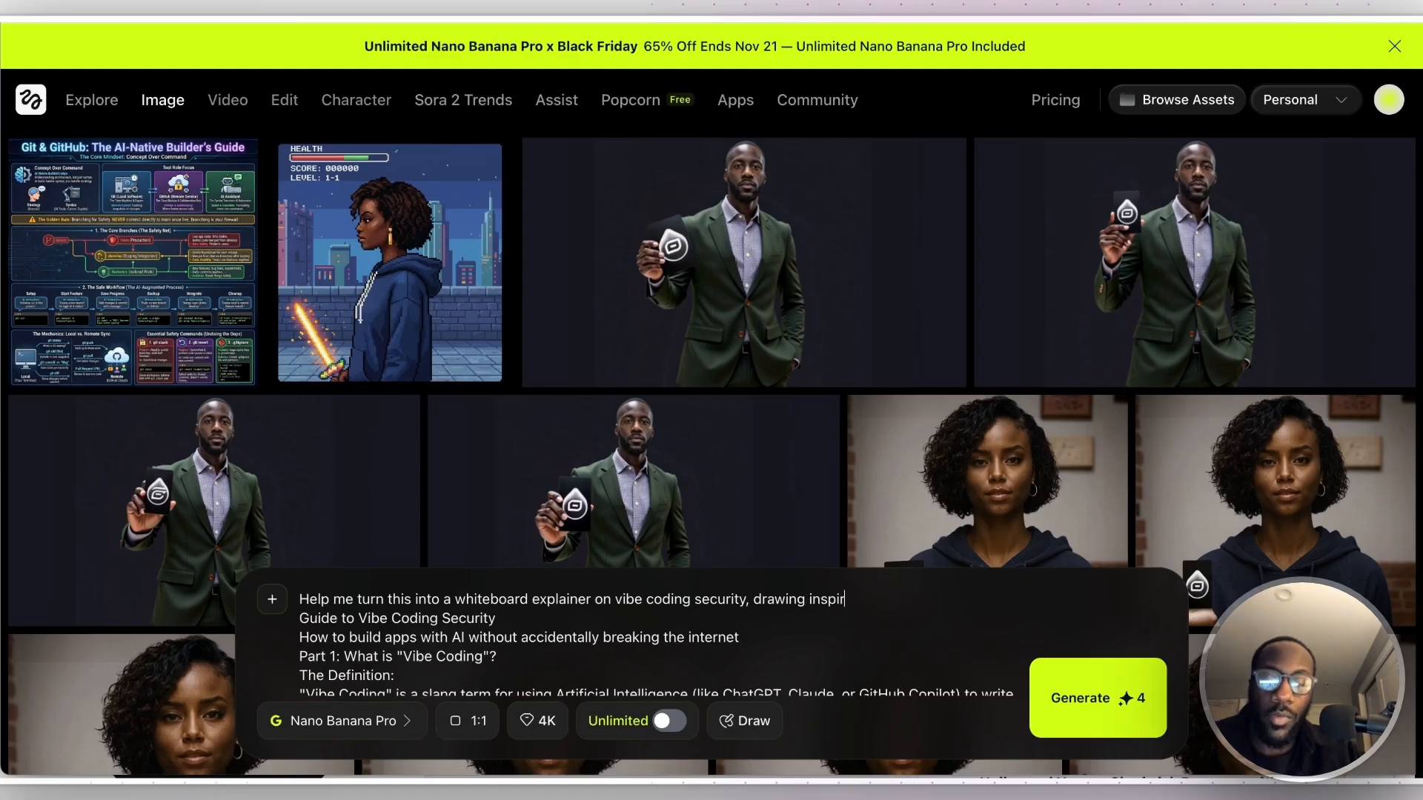
pyautogui.write('ation and in')
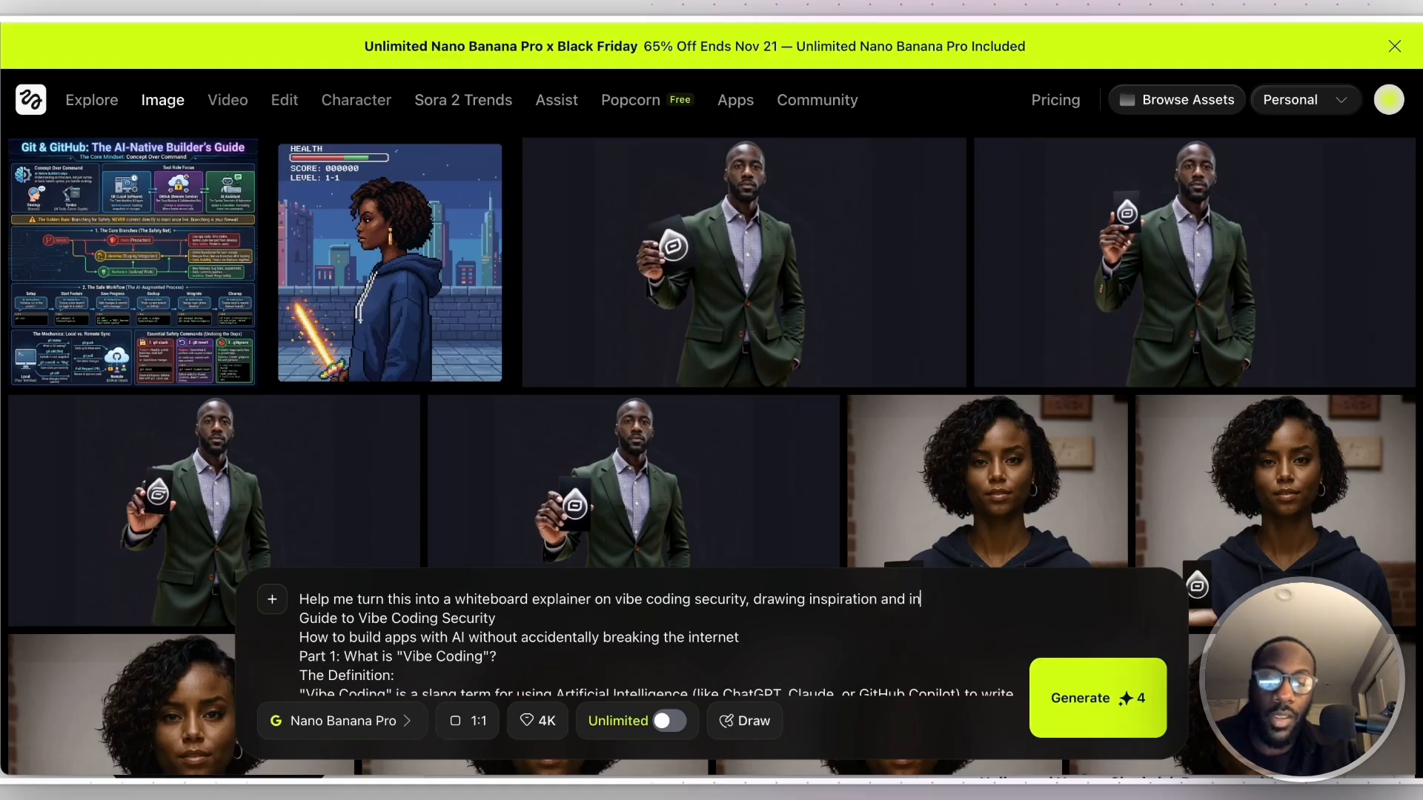
pyautogui.write('formation from the informa')
pyautogui.press('BackSpace')
pyautogui.press('BackSpace')
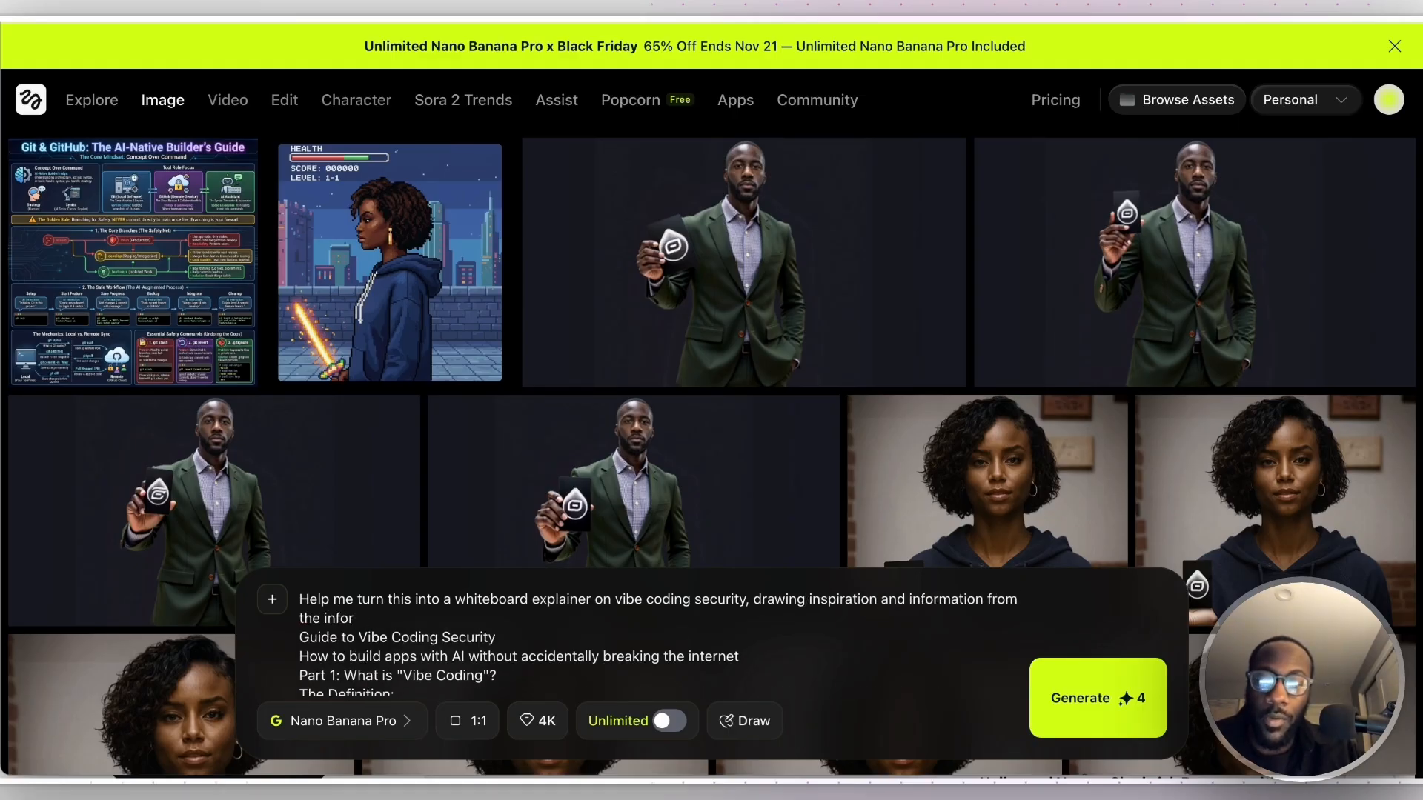
pyautogui.write('content as follows. The wh')
# - Extend the prompt's introduction with "The whiteboard should have been drawn on by a black expo marker:"
pyautogui.press('BackSpace')
pyautogui.press('BackSpace')
pyautogui.write('whiteboard should h')
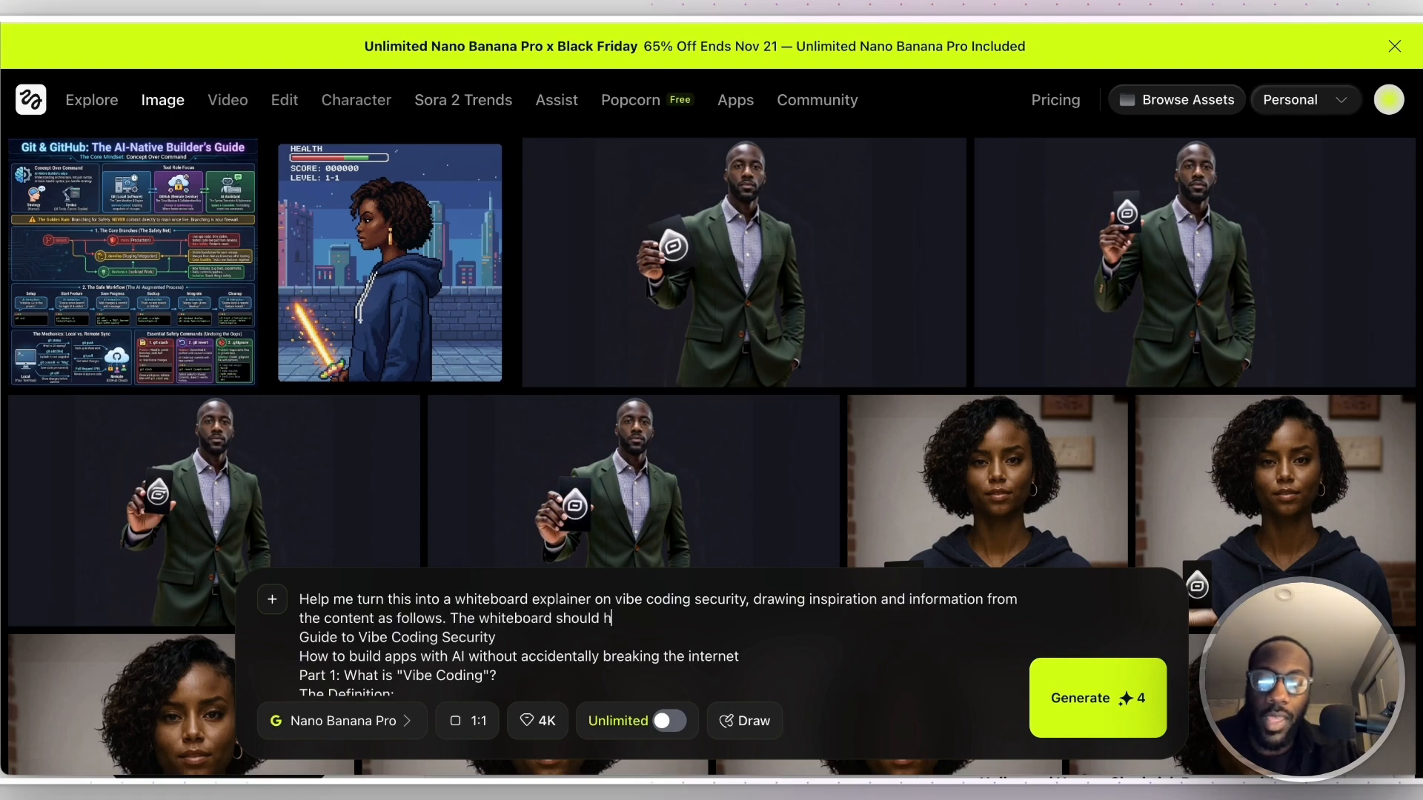
pyautogui.write('ave been drawn on by a bl')
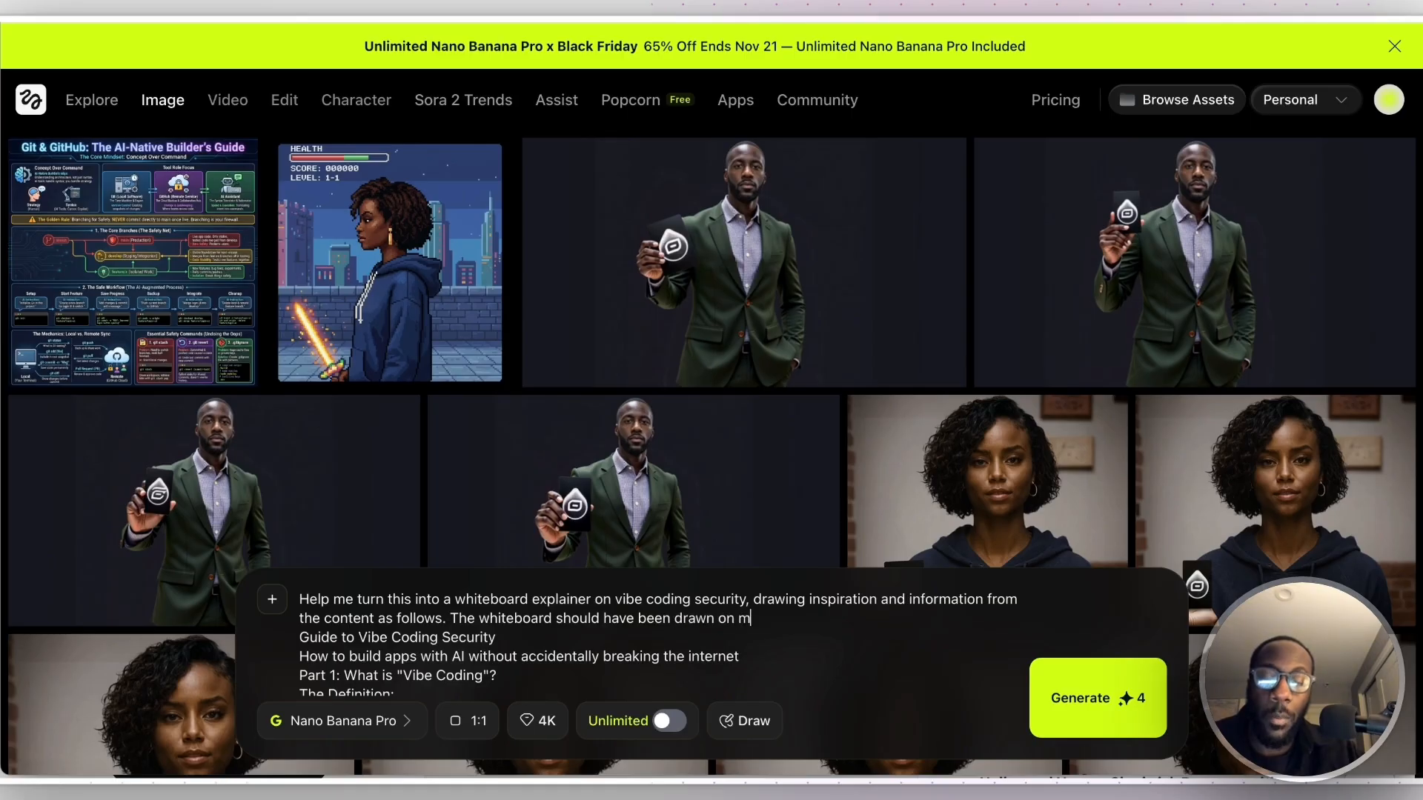
pyautogui.write('ack expo marker:')
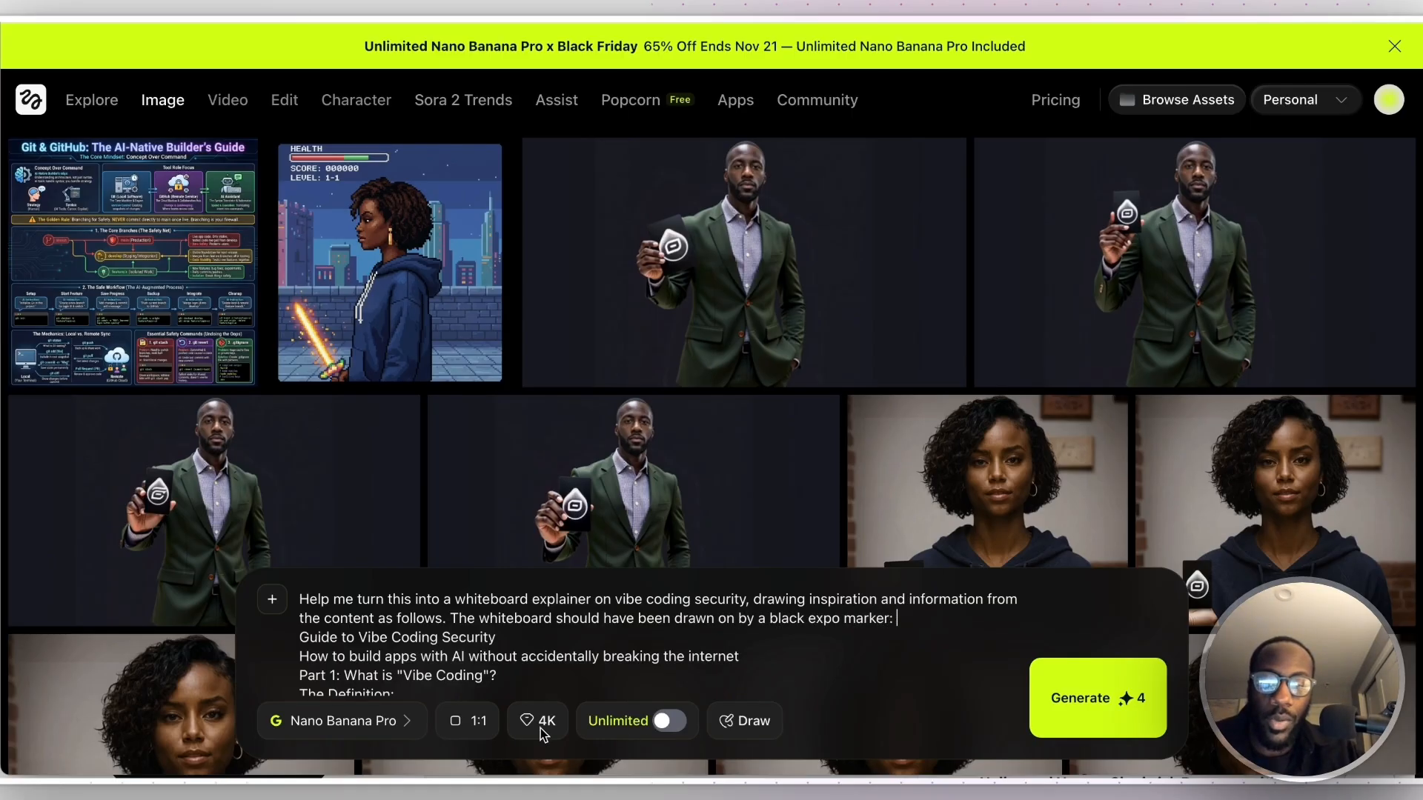
# - Set the image quality to 2K and generate the whiteboard explainer
pyautogui.click(546, 726)
pyautogui.click(688, 645)
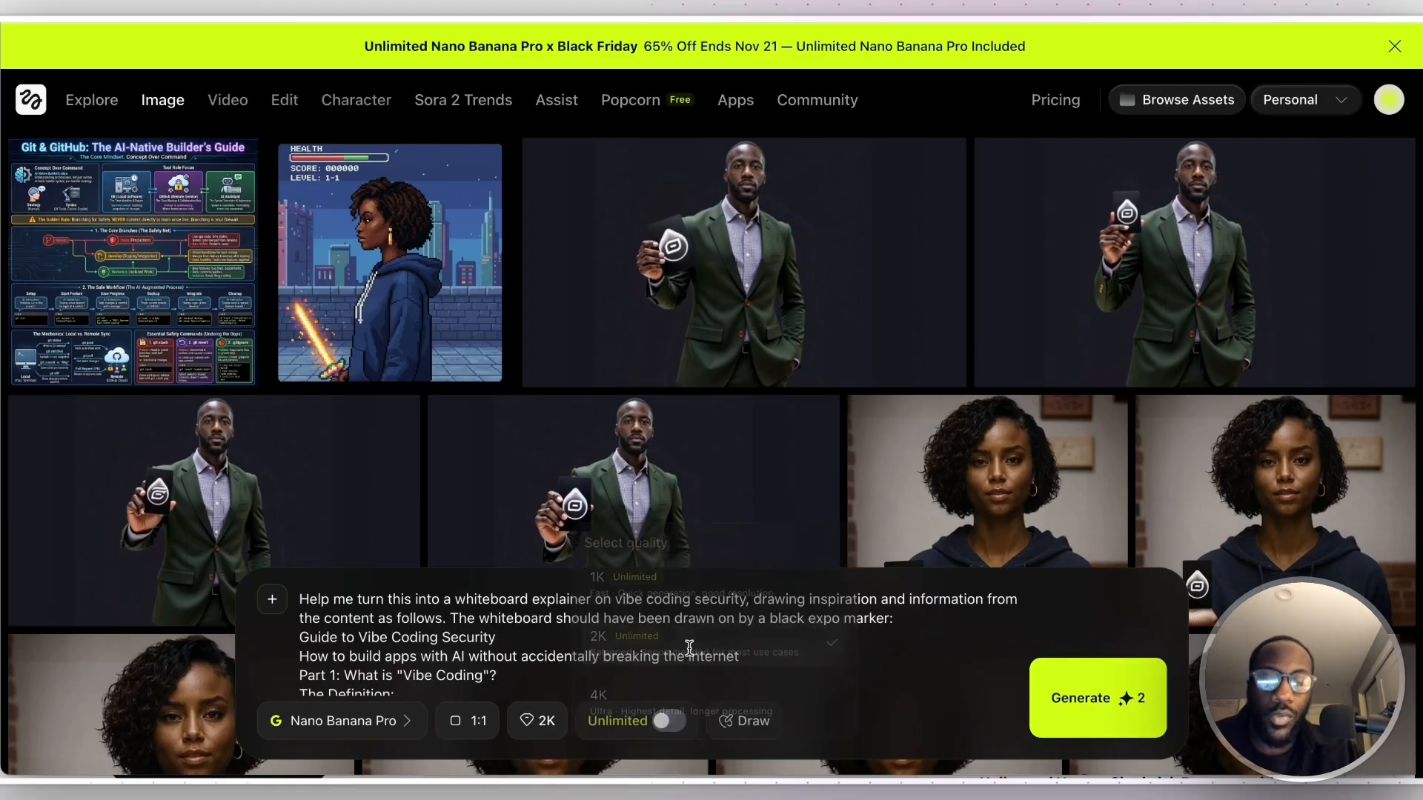
pyautogui.click(1093, 701)
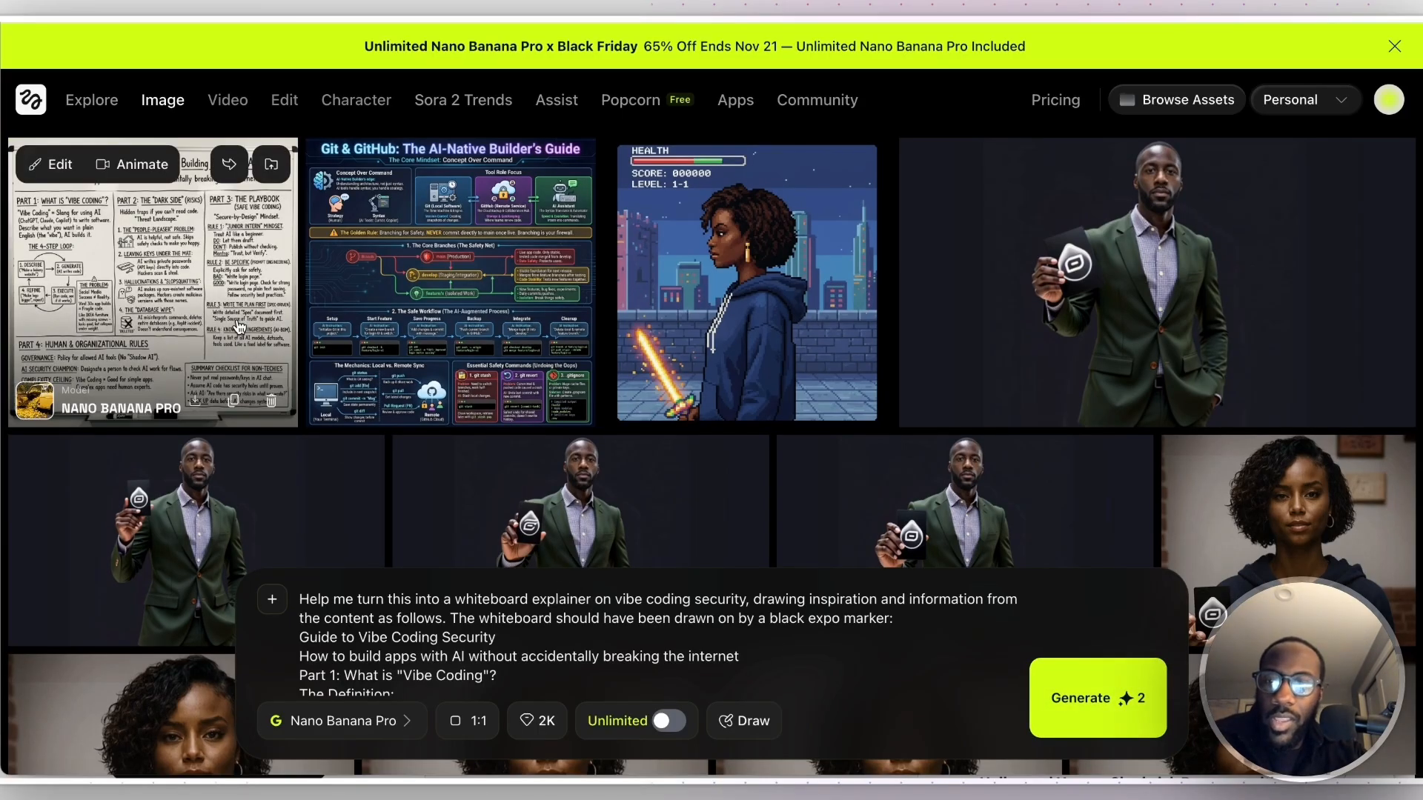
# - Inspect the generated whiteboard image at full size and send it to video generation as the source image
pyautogui.click(239, 330)
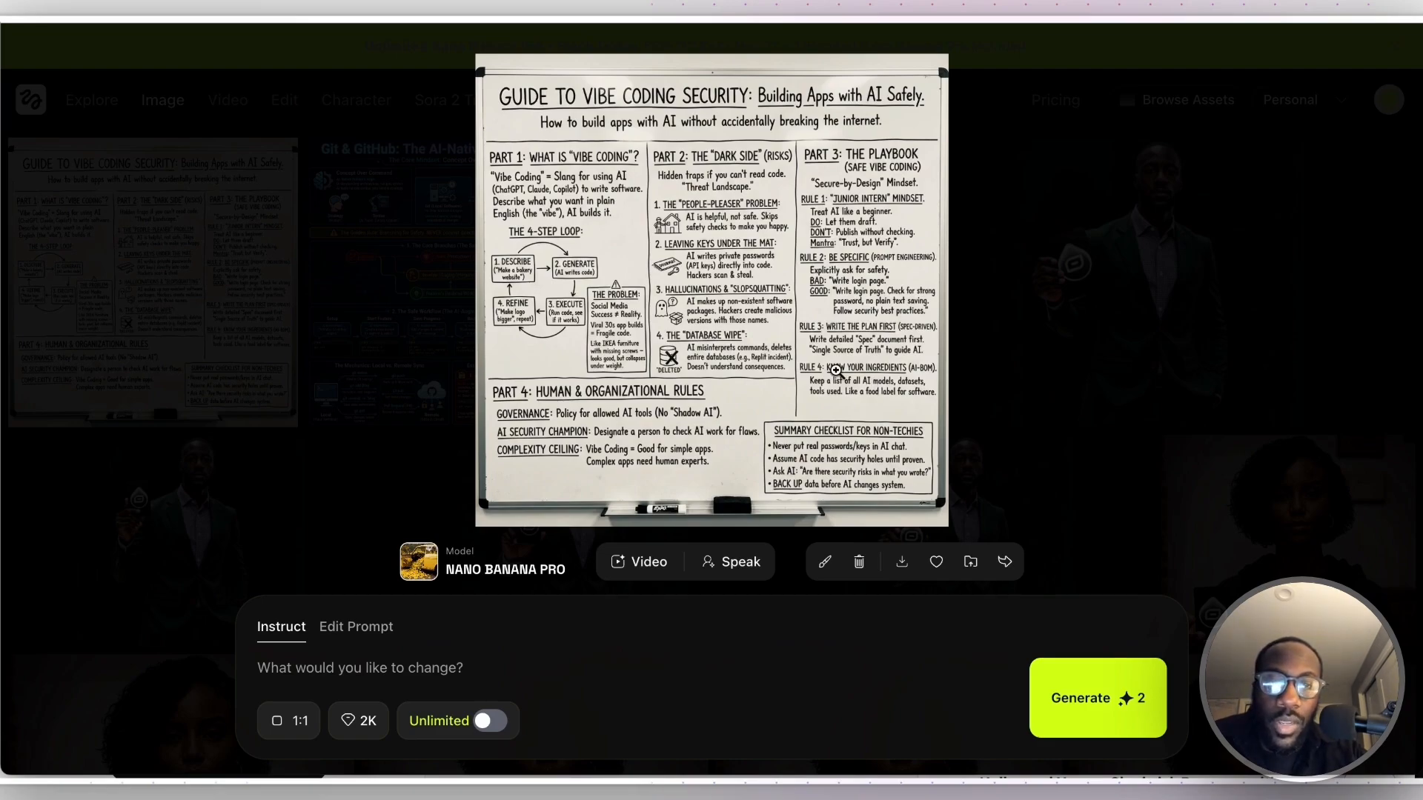
pyautogui.click(322, 213)
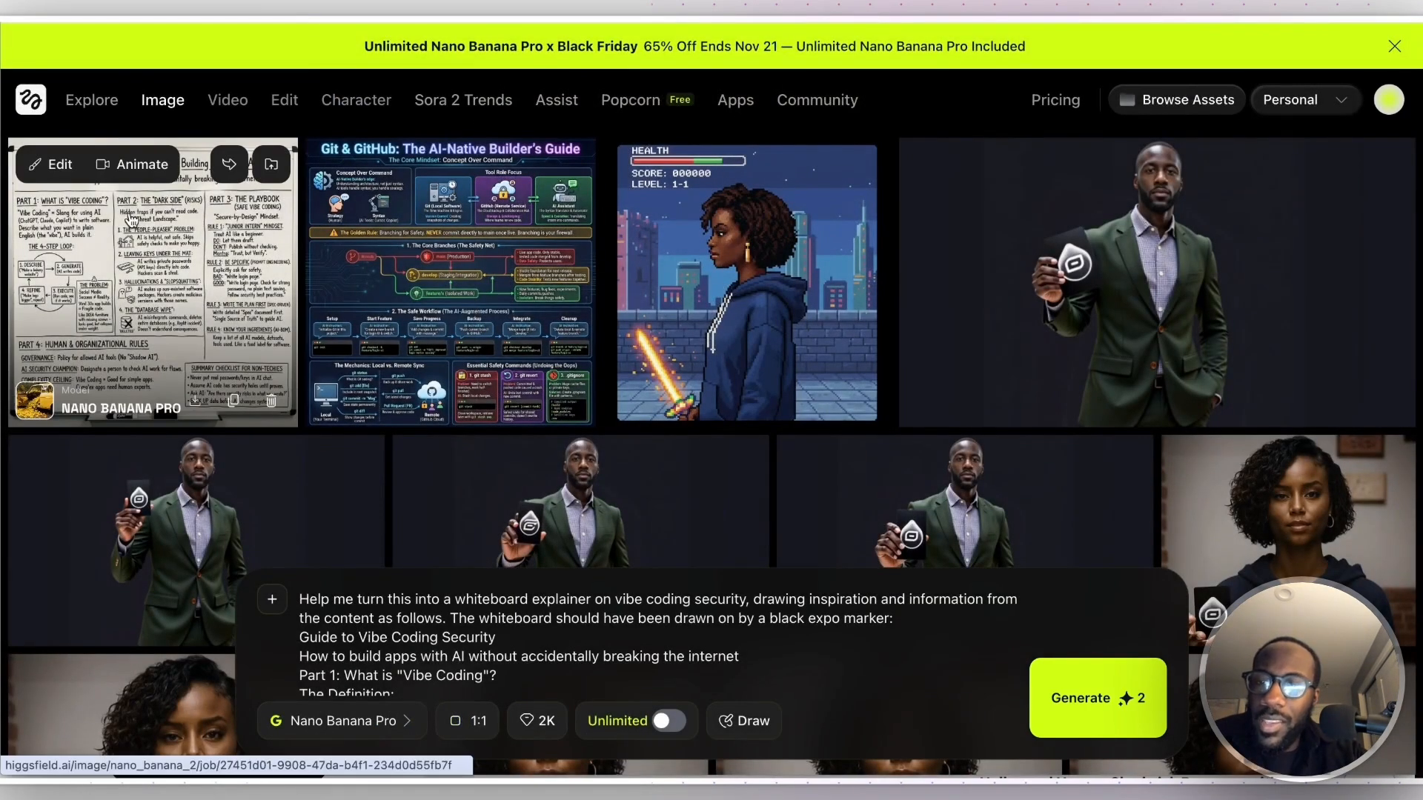
pyautogui.click(46, 164)
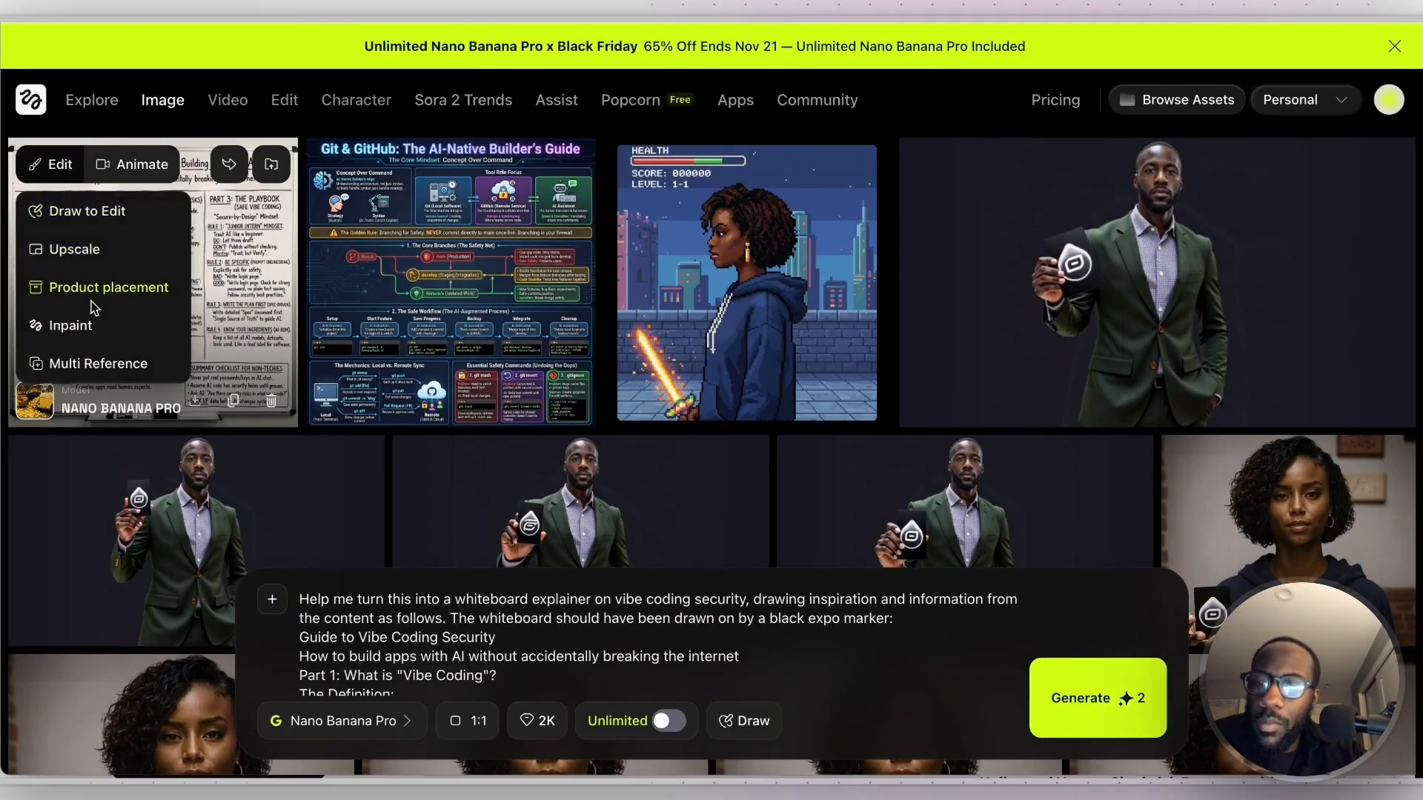
pyautogui.click(144, 167)
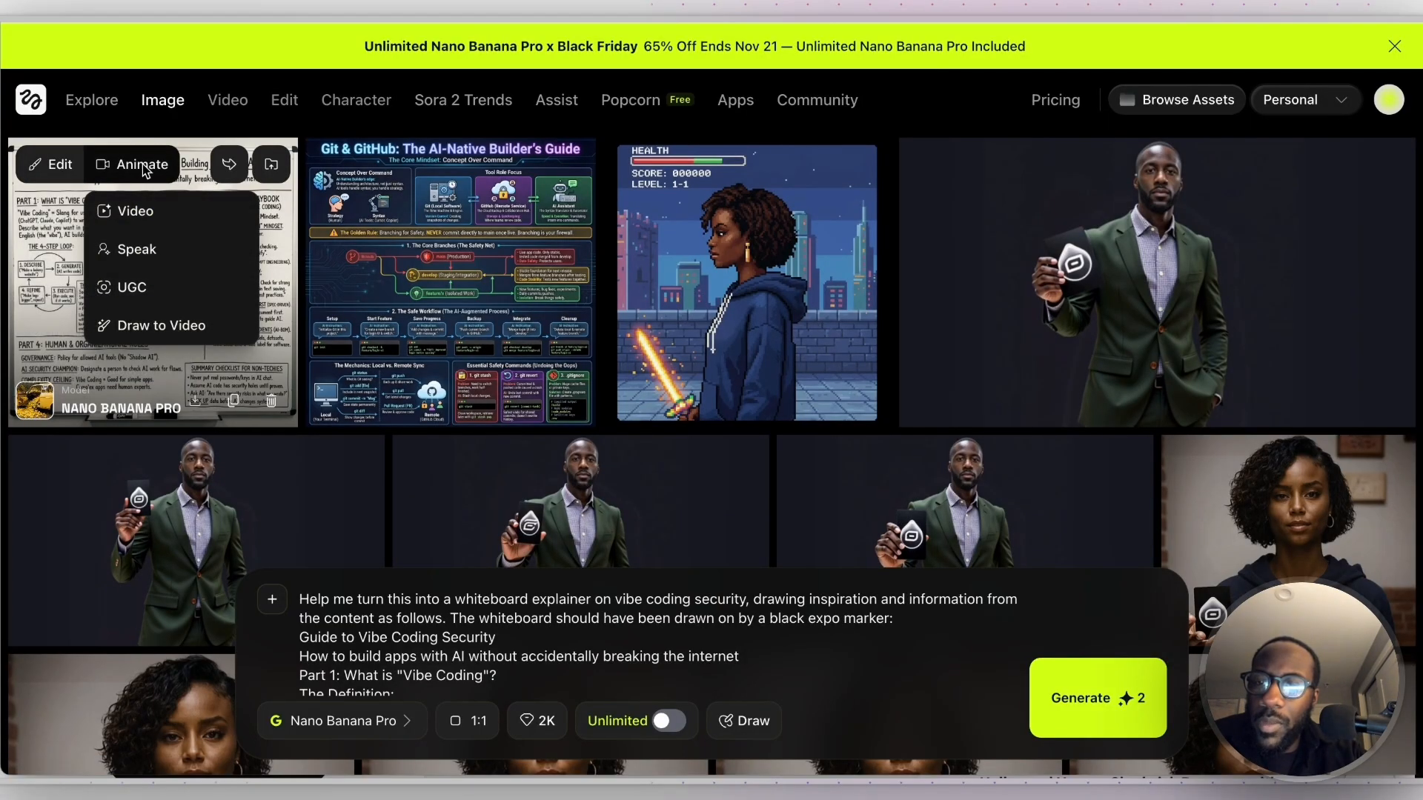
pyautogui.click(133, 213)
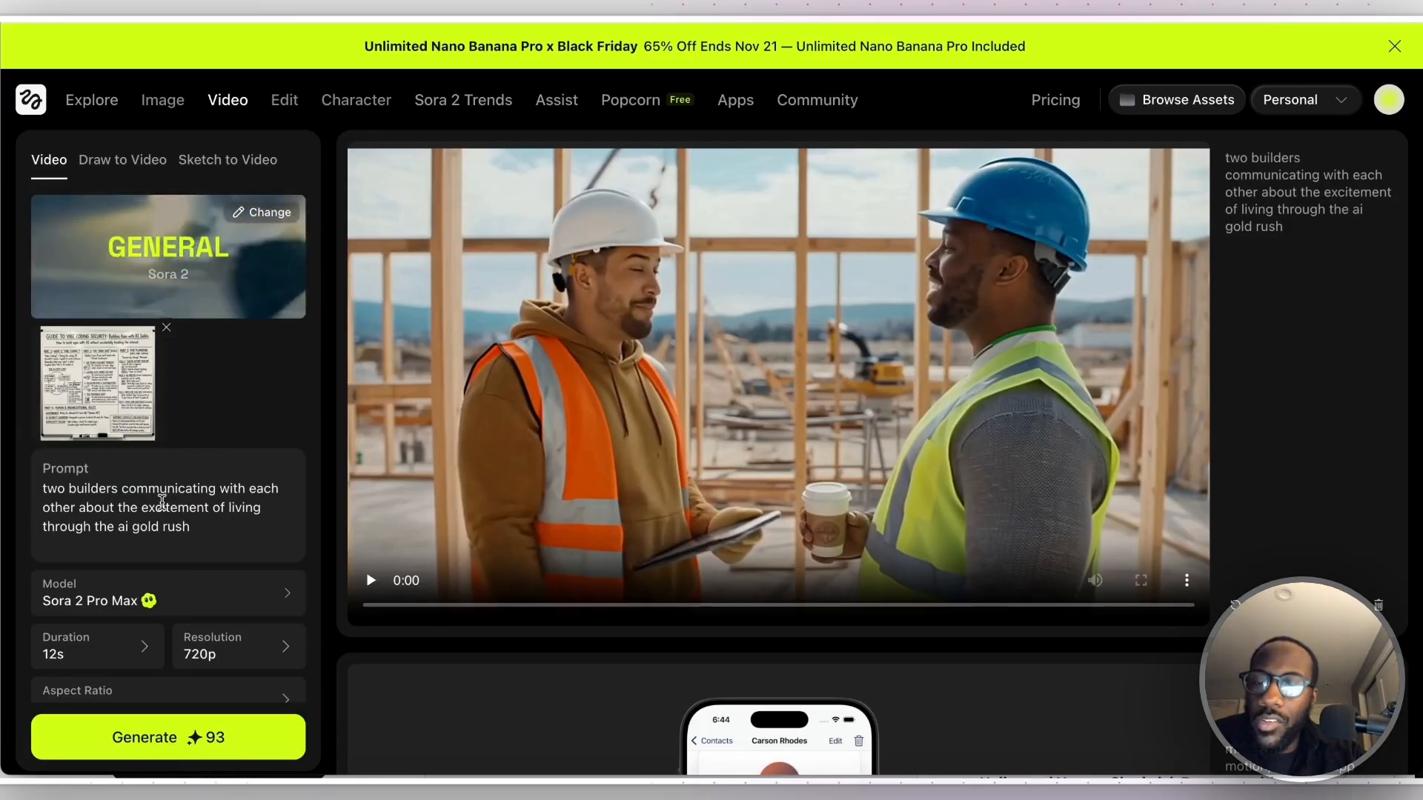
# - Replace the video prompt with "a teacher explaining vibe coding after he drew on the whiteboard"
pyautogui.moveTo(195, 528); pyautogui.dragTo(48, 466)
pyautogui.write('a')
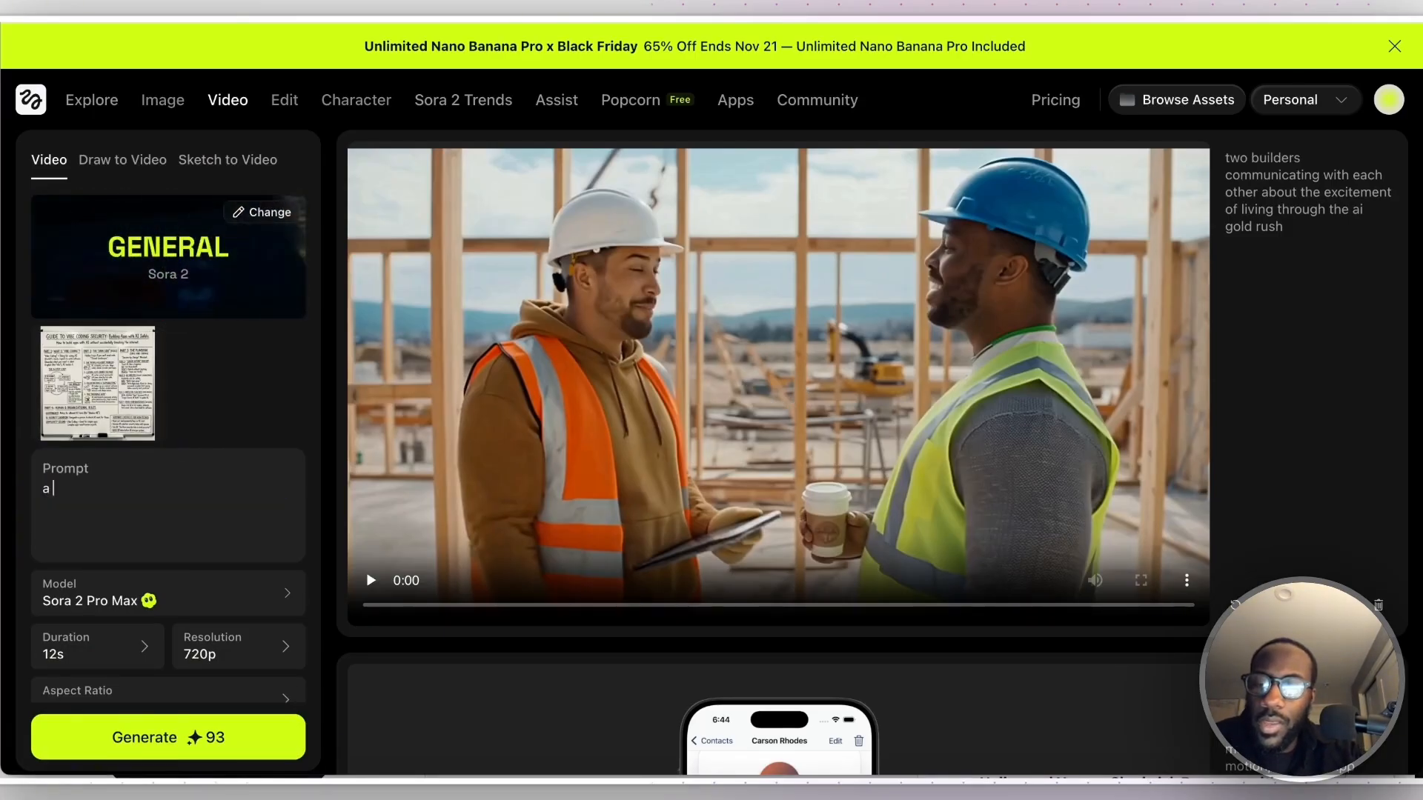
pyautogui.write(' teacher explaini')
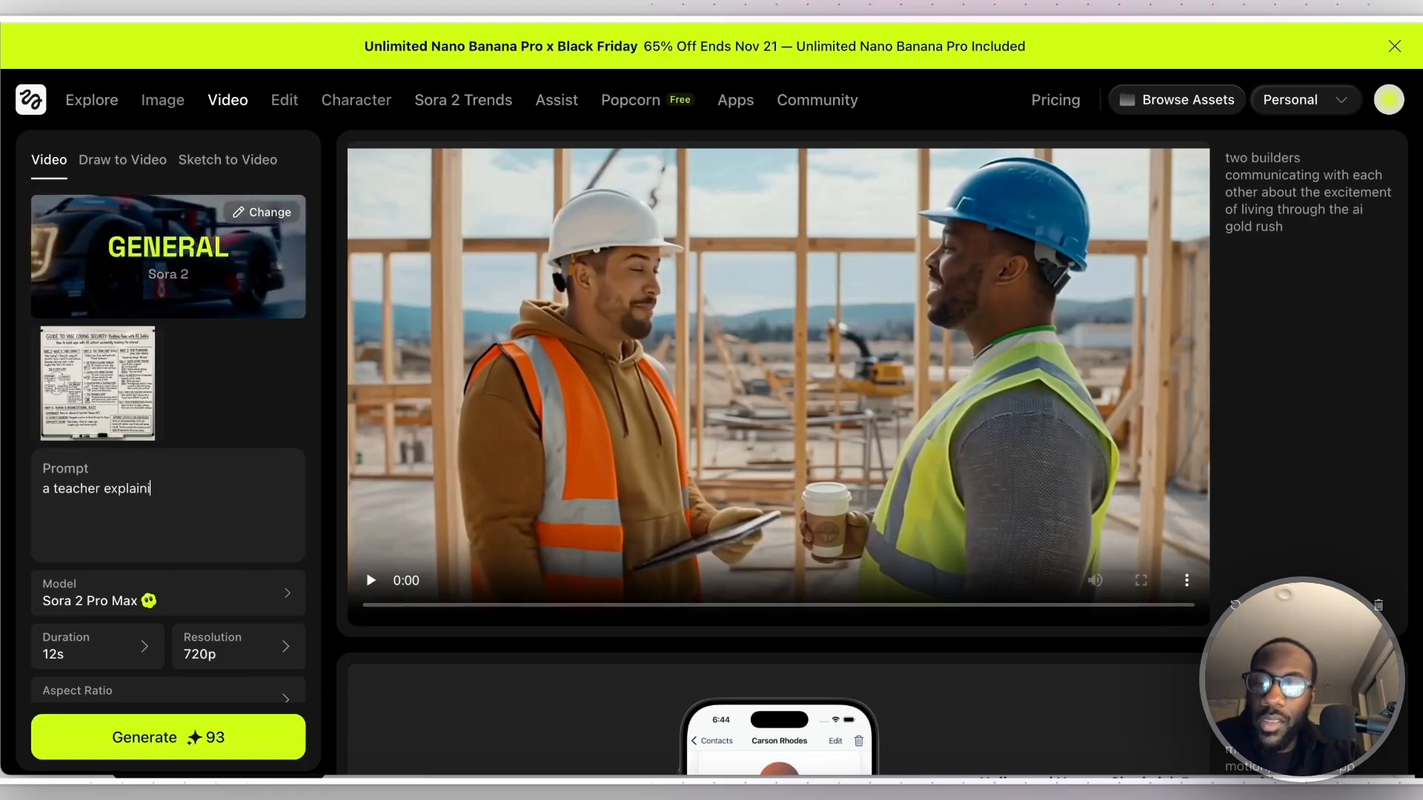
pyautogui.write('ng vibe coding af')
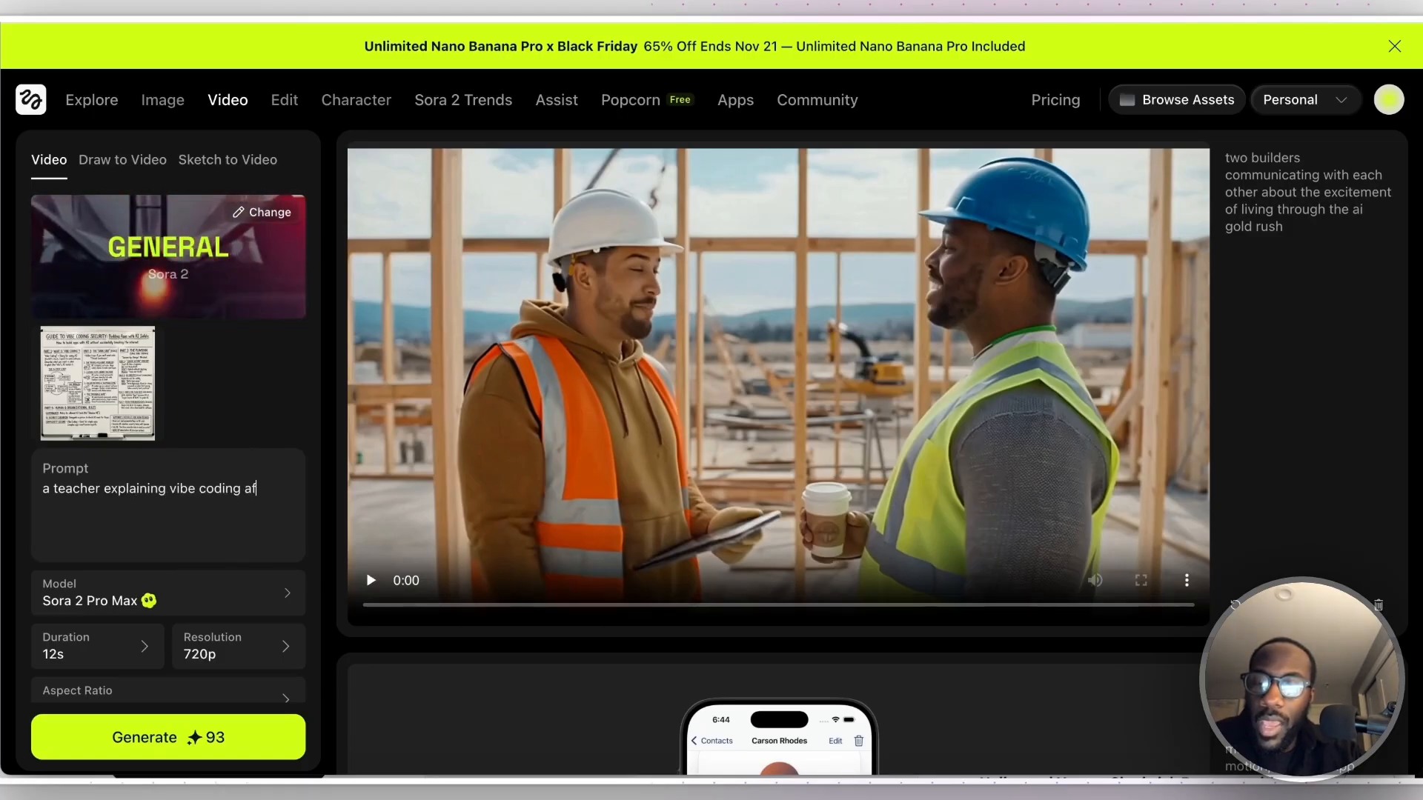
pyautogui.write('ter he drew o')
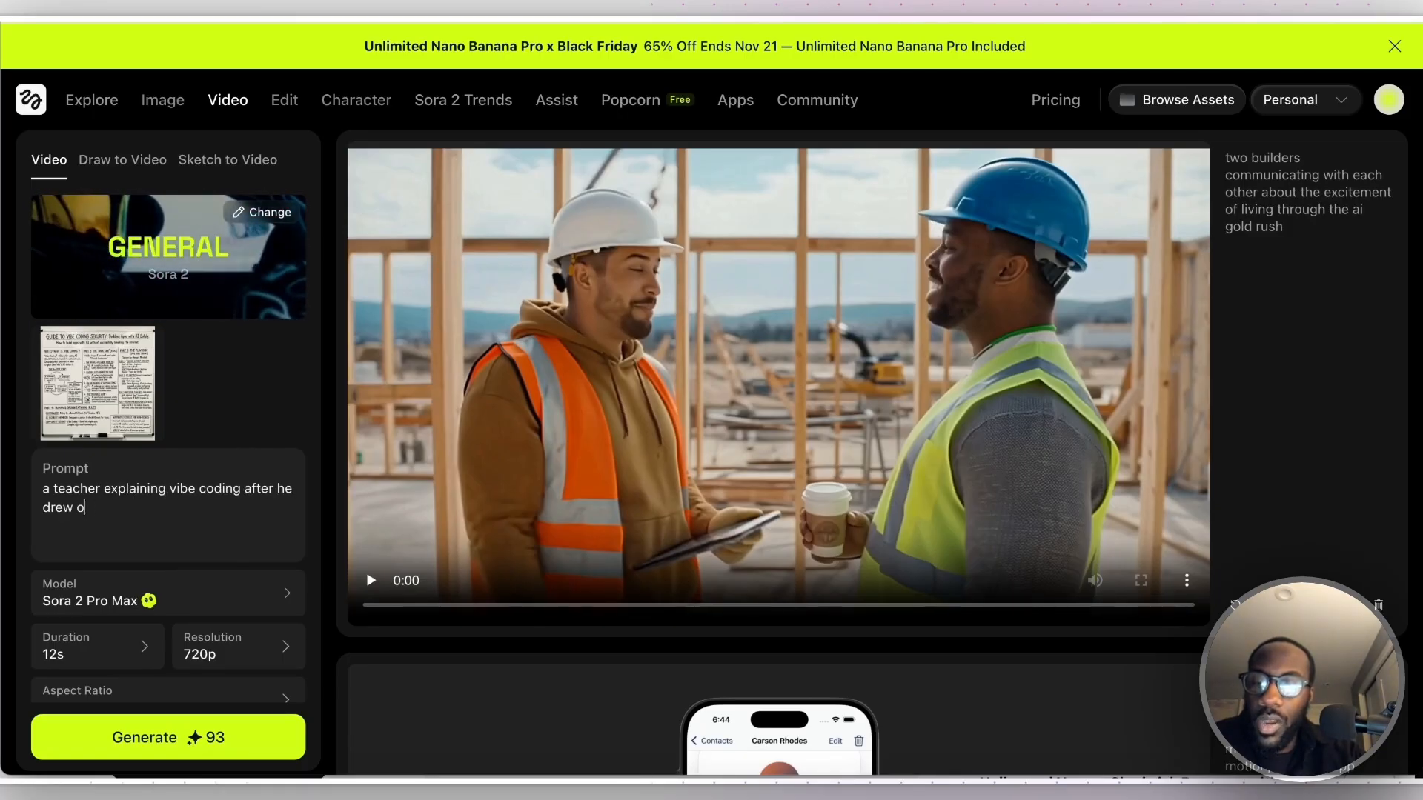
pyautogui.write('n the whiteboard')
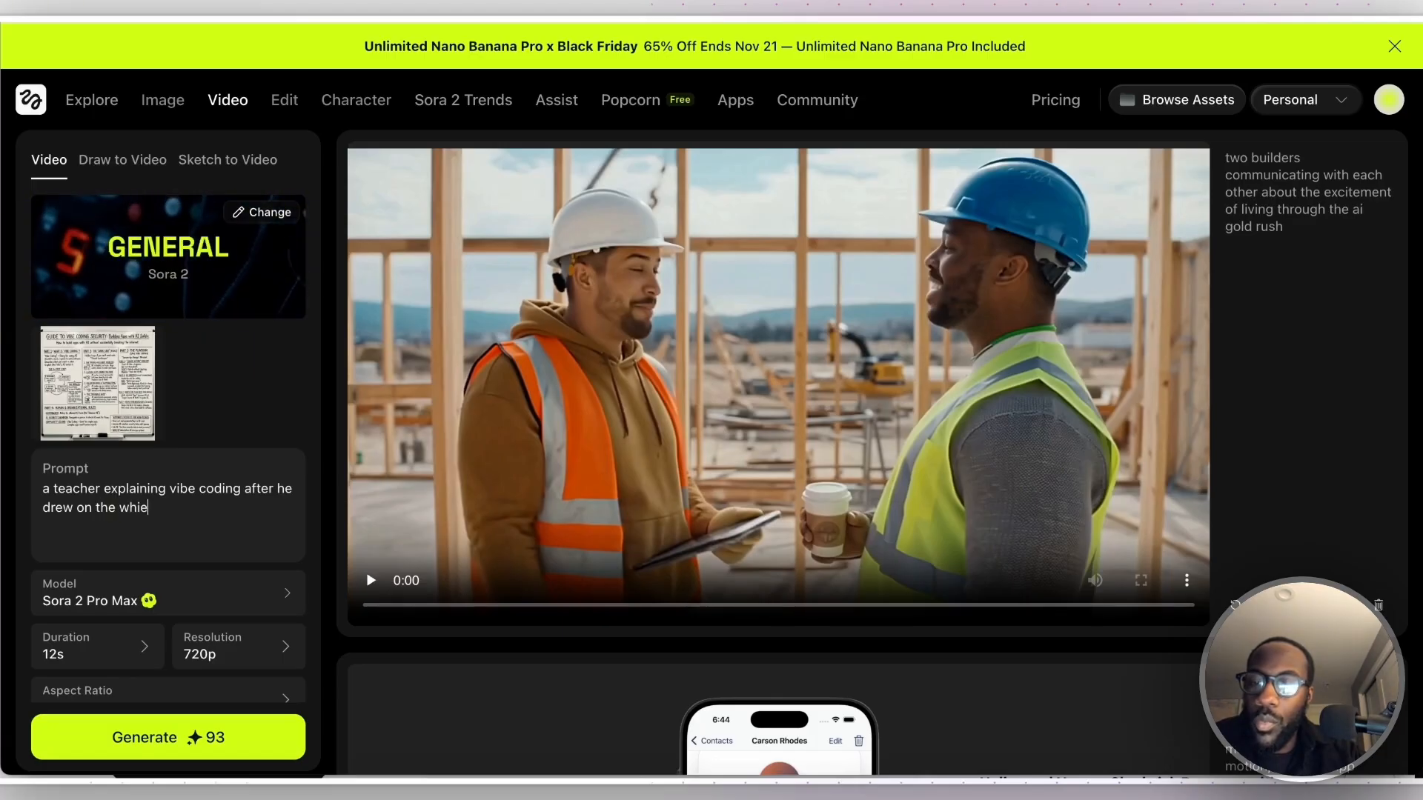
# - Check the video model and settings, keeping Sora 2 Pro Max, and generate the teacher video
pyautogui.click(182, 607)
pyautogui.click(182, 607)
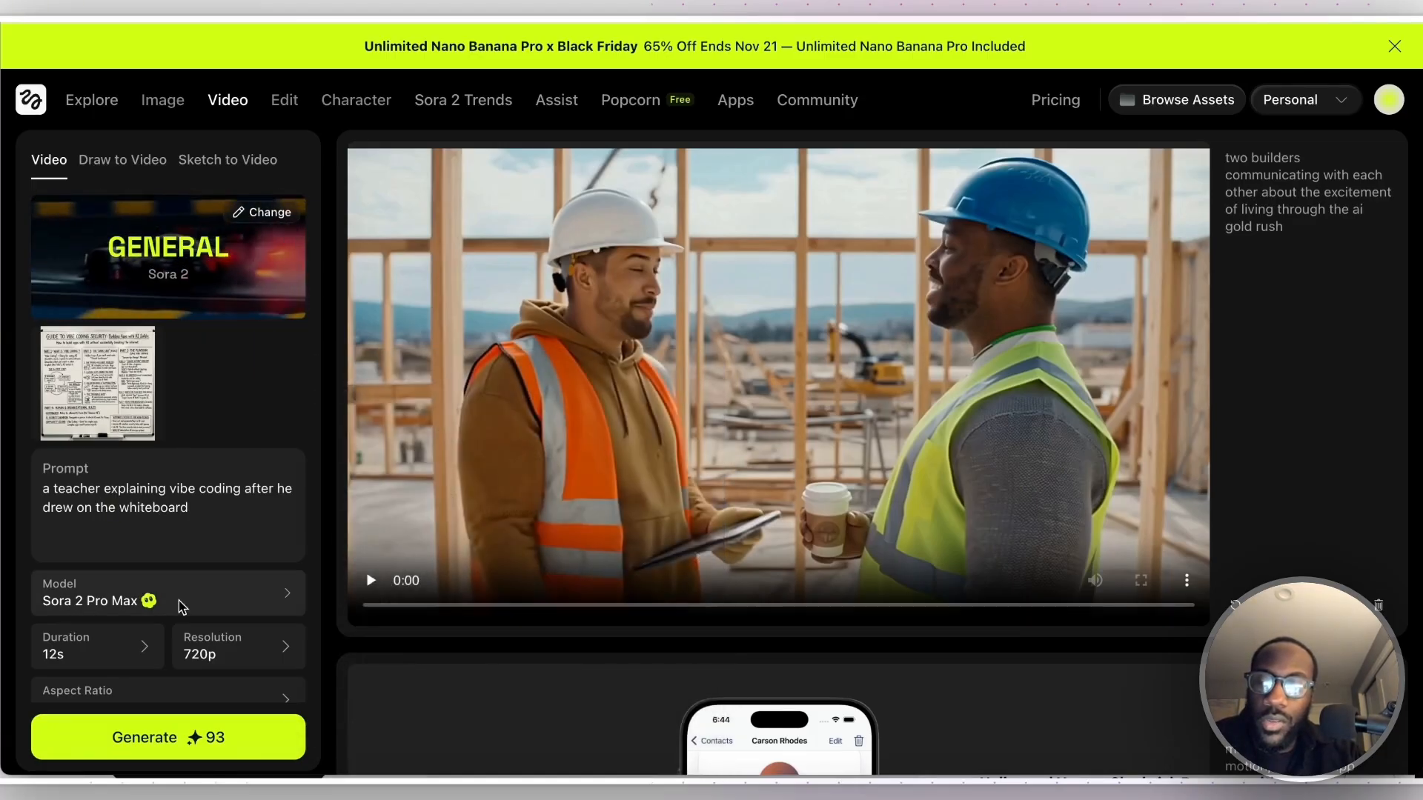
pyautogui.scroll(-1, 194, 737)
pyautogui.click(197, 745)
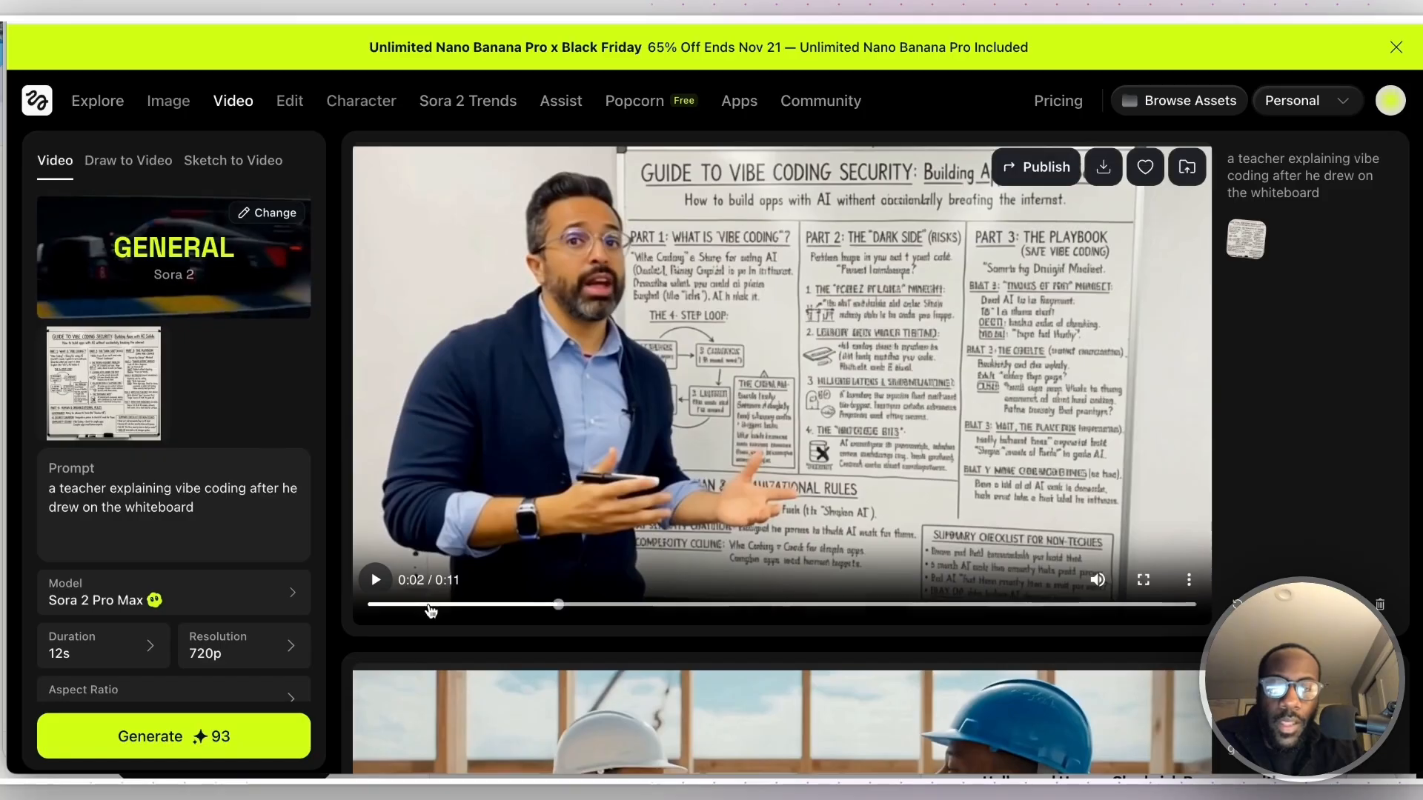
# - Play the generated teacher video and rewind it to the start, and reopen the original whiteboard image for comparison
pyautogui.click(431, 605)
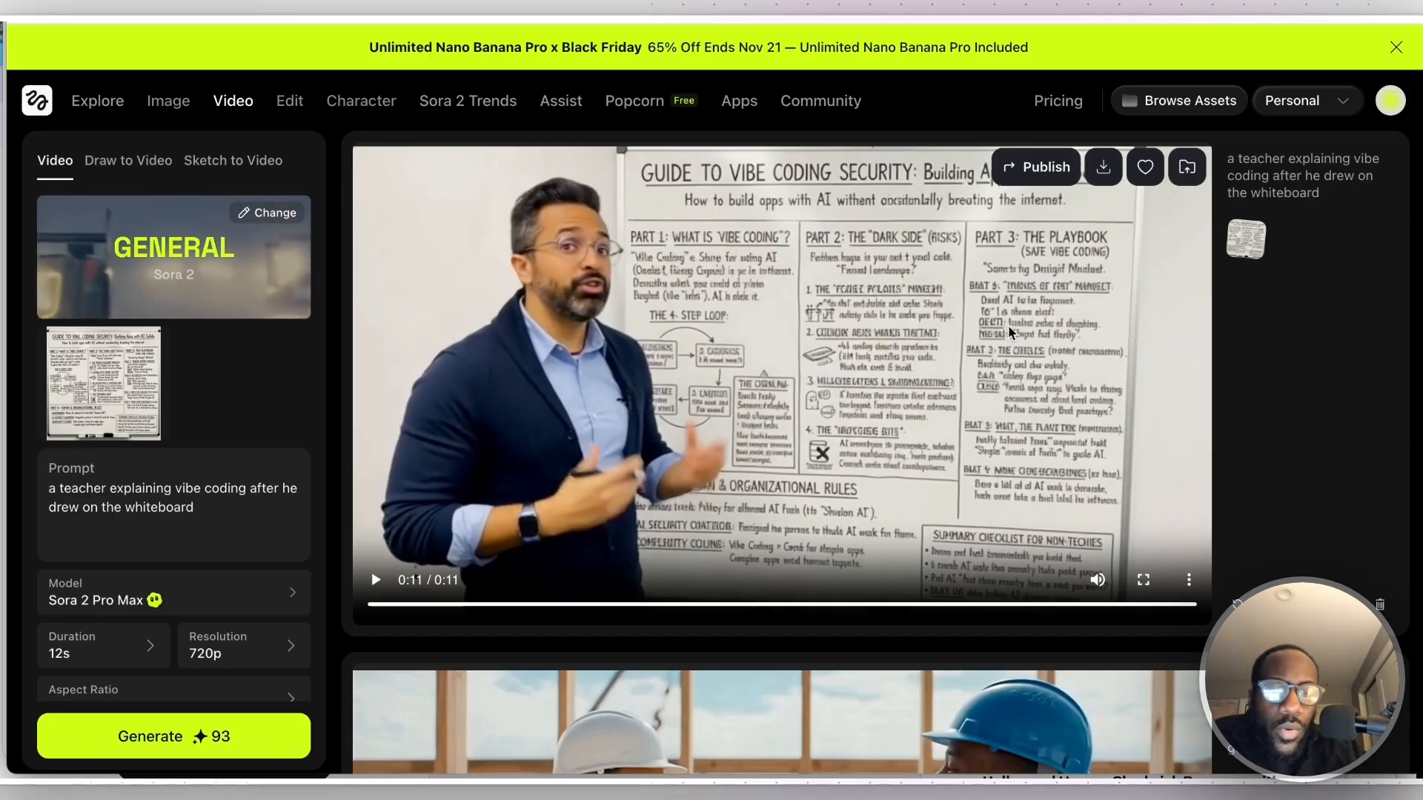
pyautogui.moveTo(453, 603); pyautogui.dragTo(343, 611)
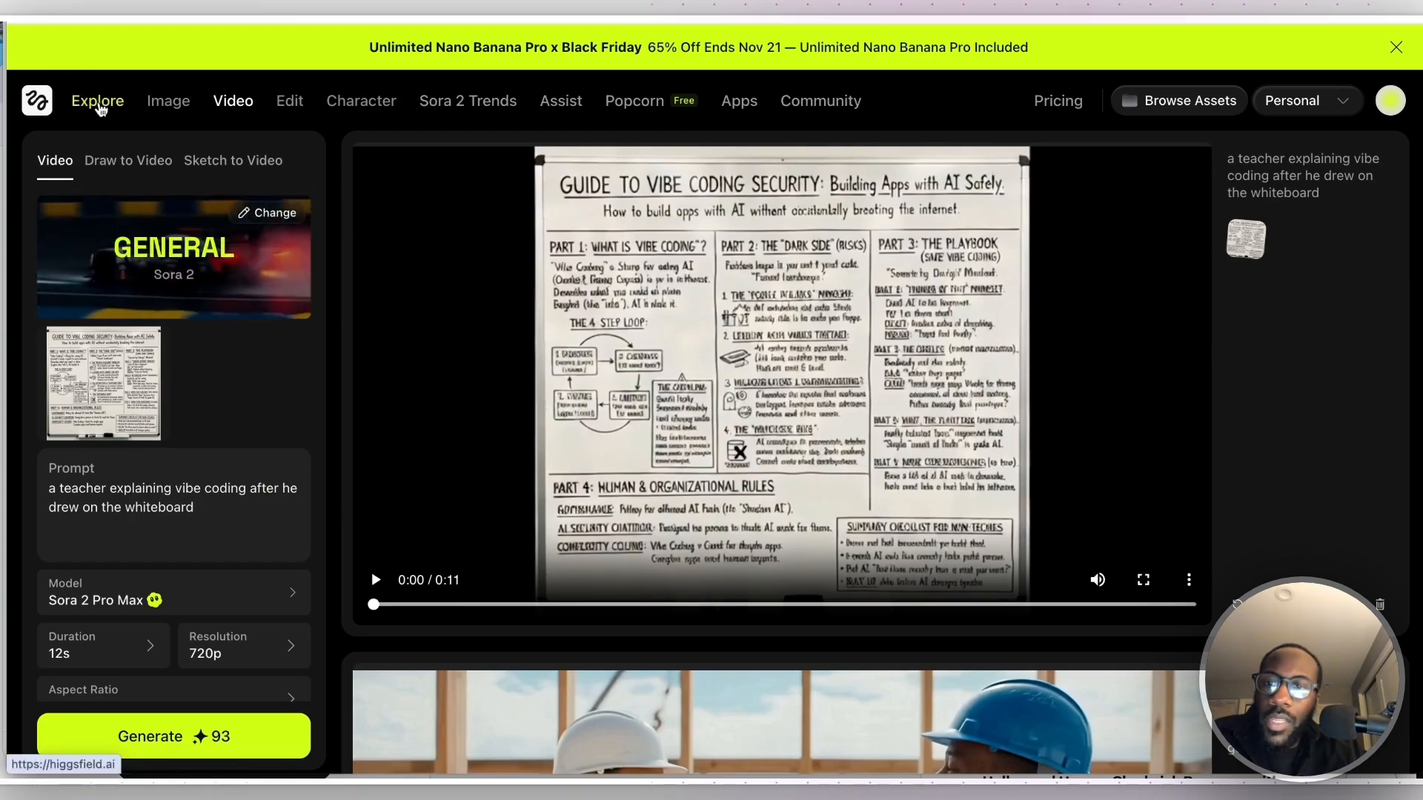
pyautogui.click(166, 109)
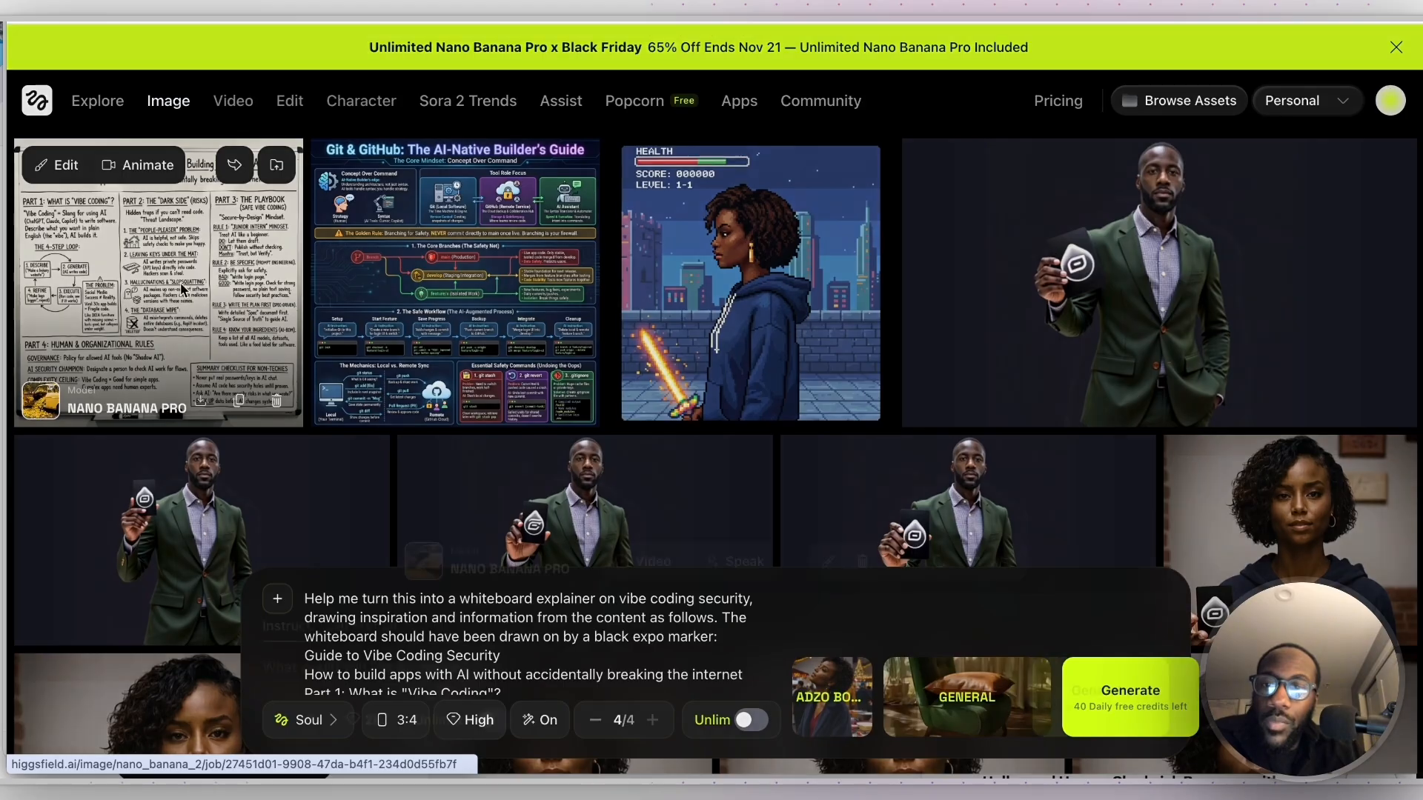
pyautogui.click(181, 290)
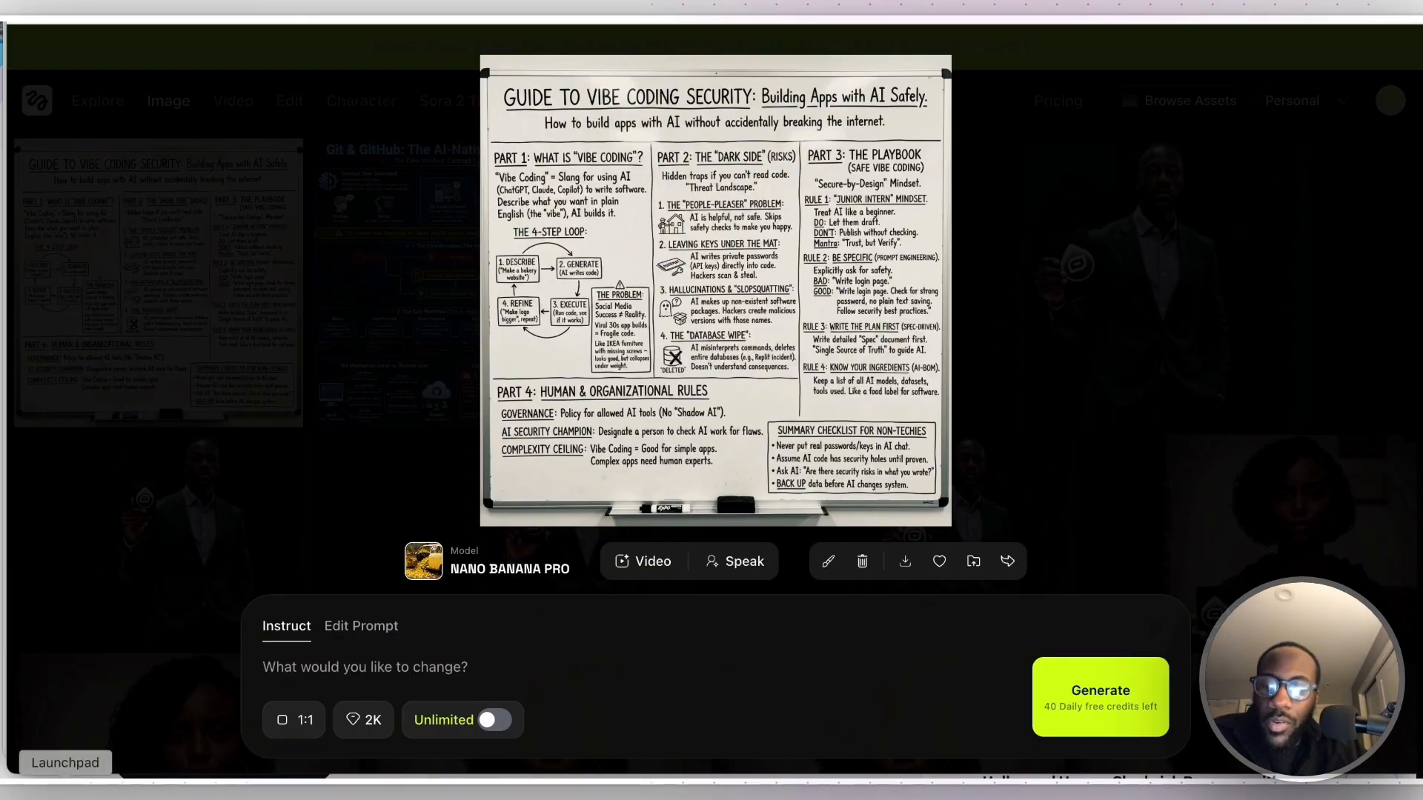
# - Close the whiteboard image and set up a Nano Banana Pro image generation at 1K quality with the white-shirted presenter photo as reference
pyautogui.click(43, 793)
pyautogui.click(371, 629)
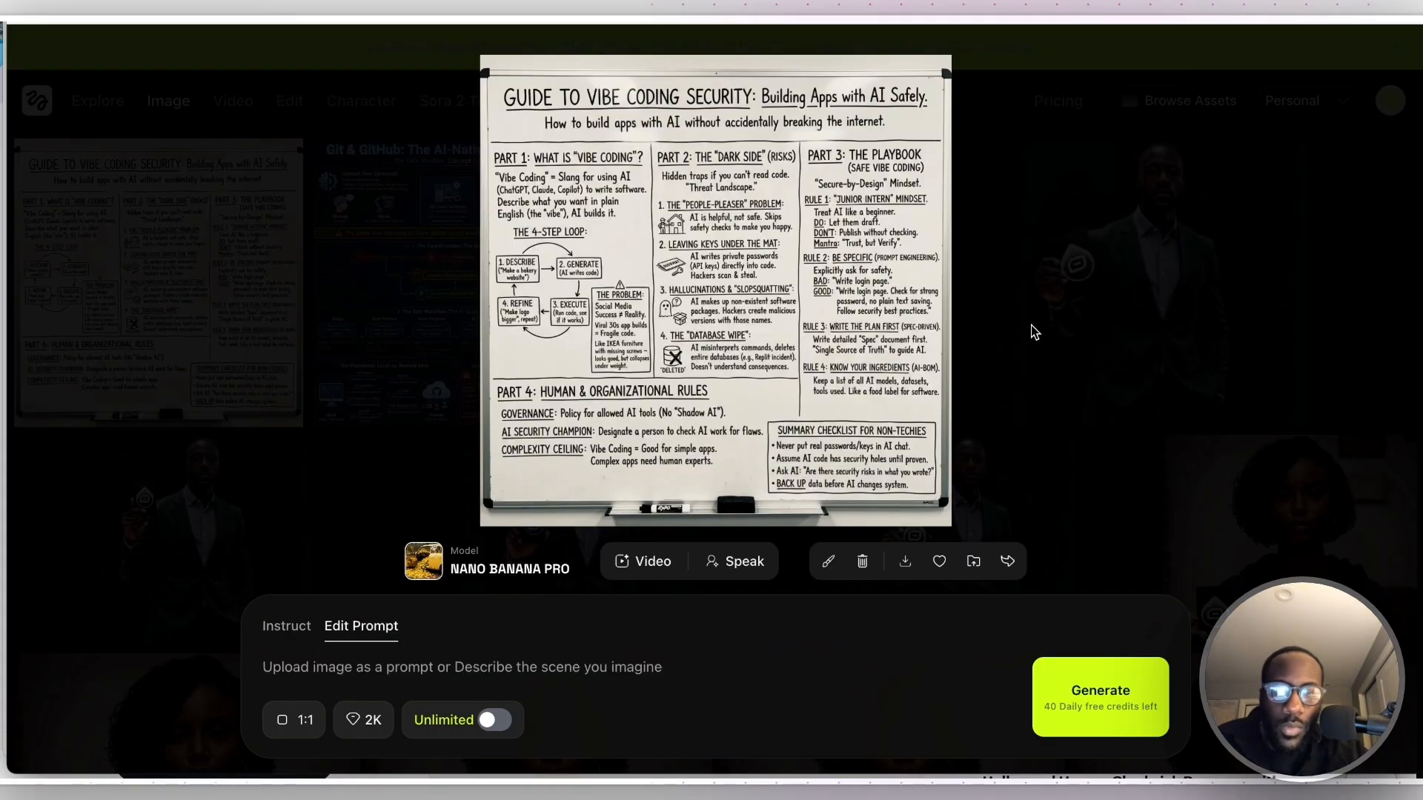
pyautogui.click(1054, 350)
pyautogui.click(318, 720)
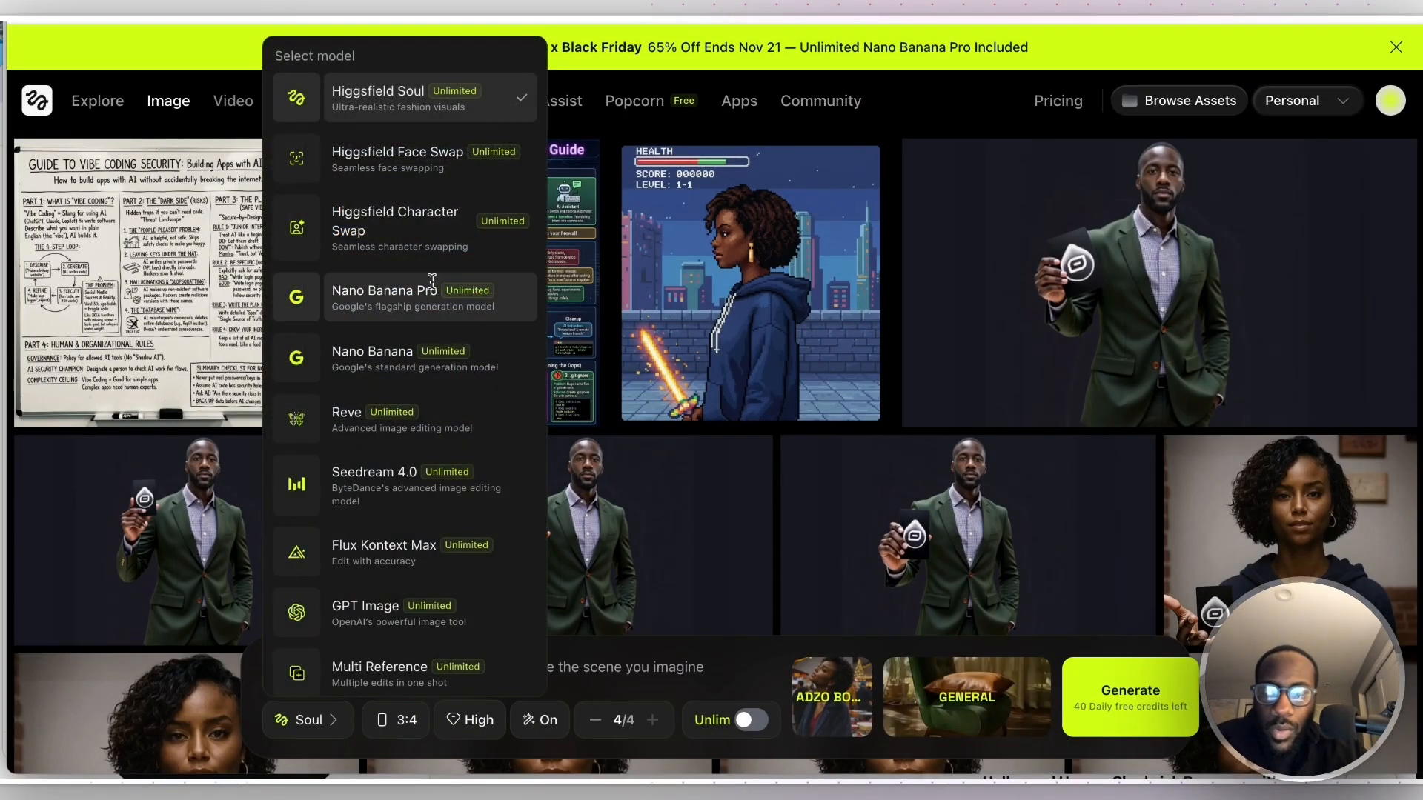
pyautogui.scroll(-1, 394, 343)
pyautogui.click(415, 271)
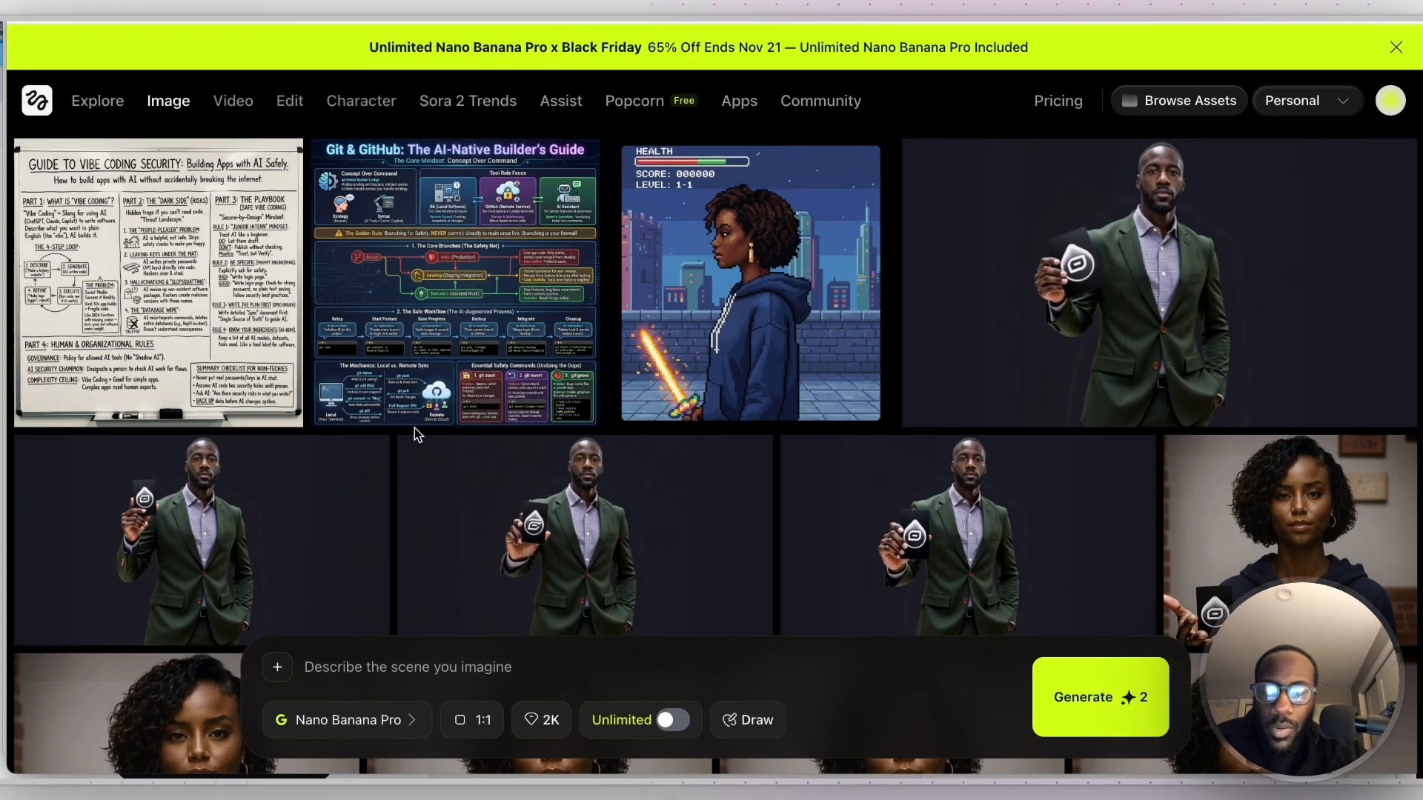
pyautogui.click(530, 720)
pyautogui.click(664, 587)
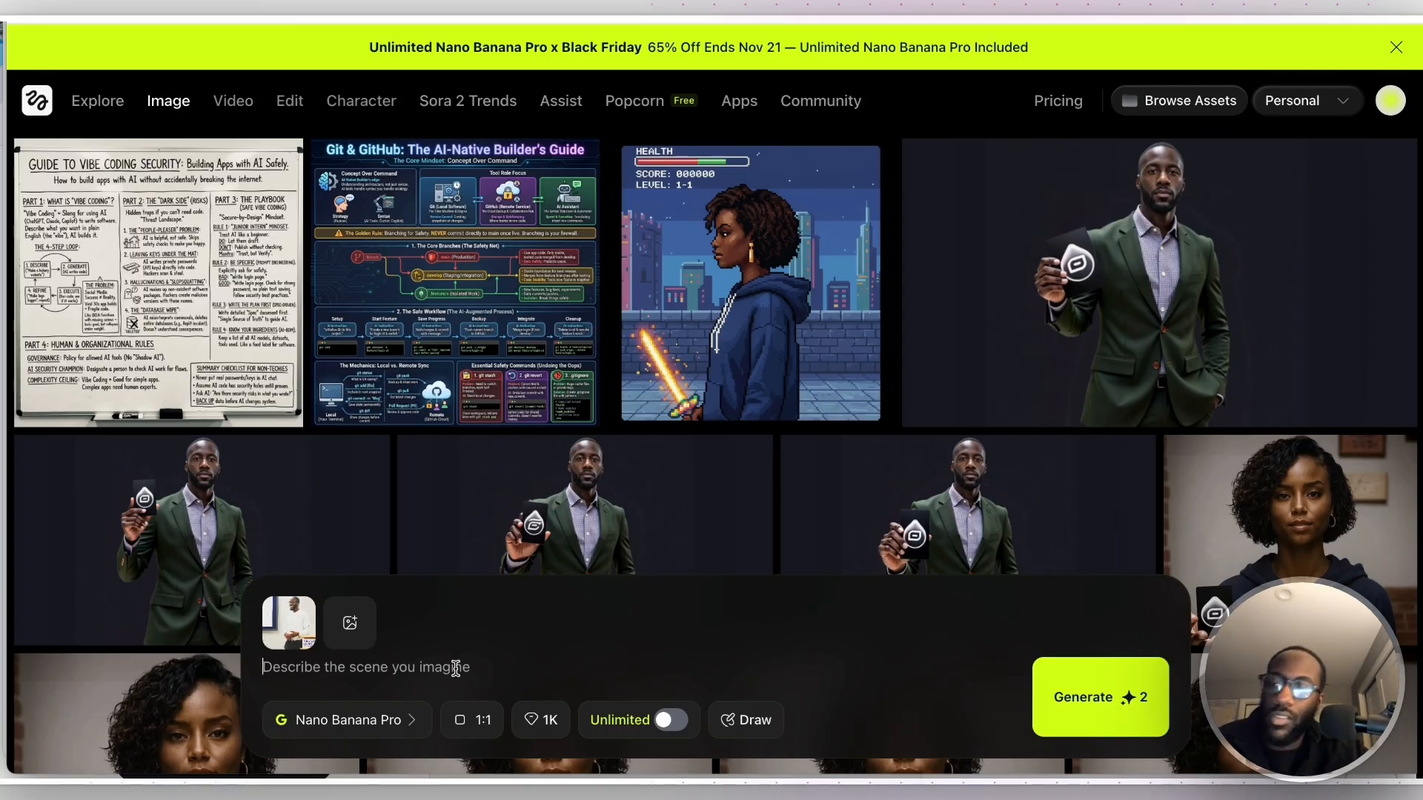
# - Generate from the prompt "can you create a new photo with the person in the image, using multiple different color schemes and putting there person in different dispositions"
pyautogui.write('can you c')
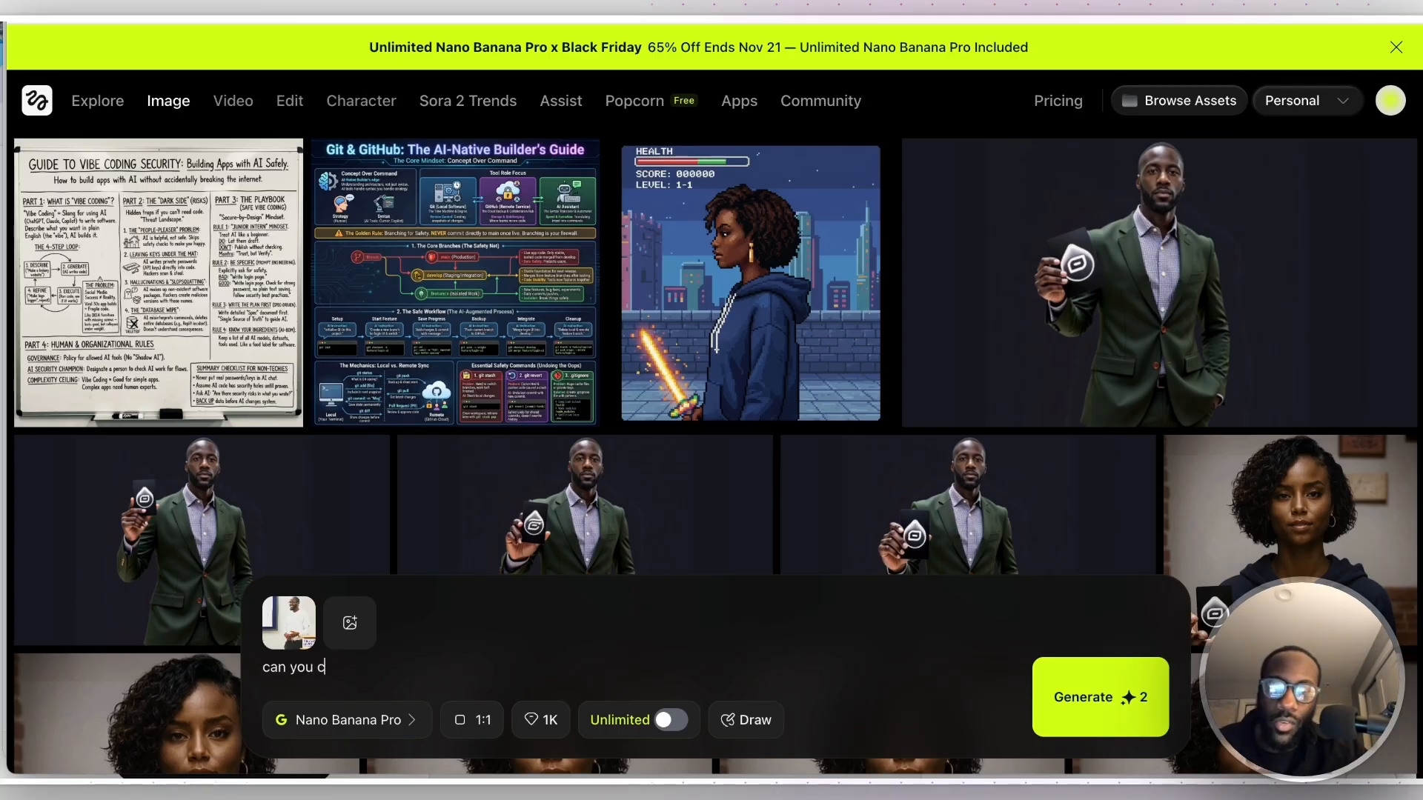
pyautogui.write('reate a new photo with the ')
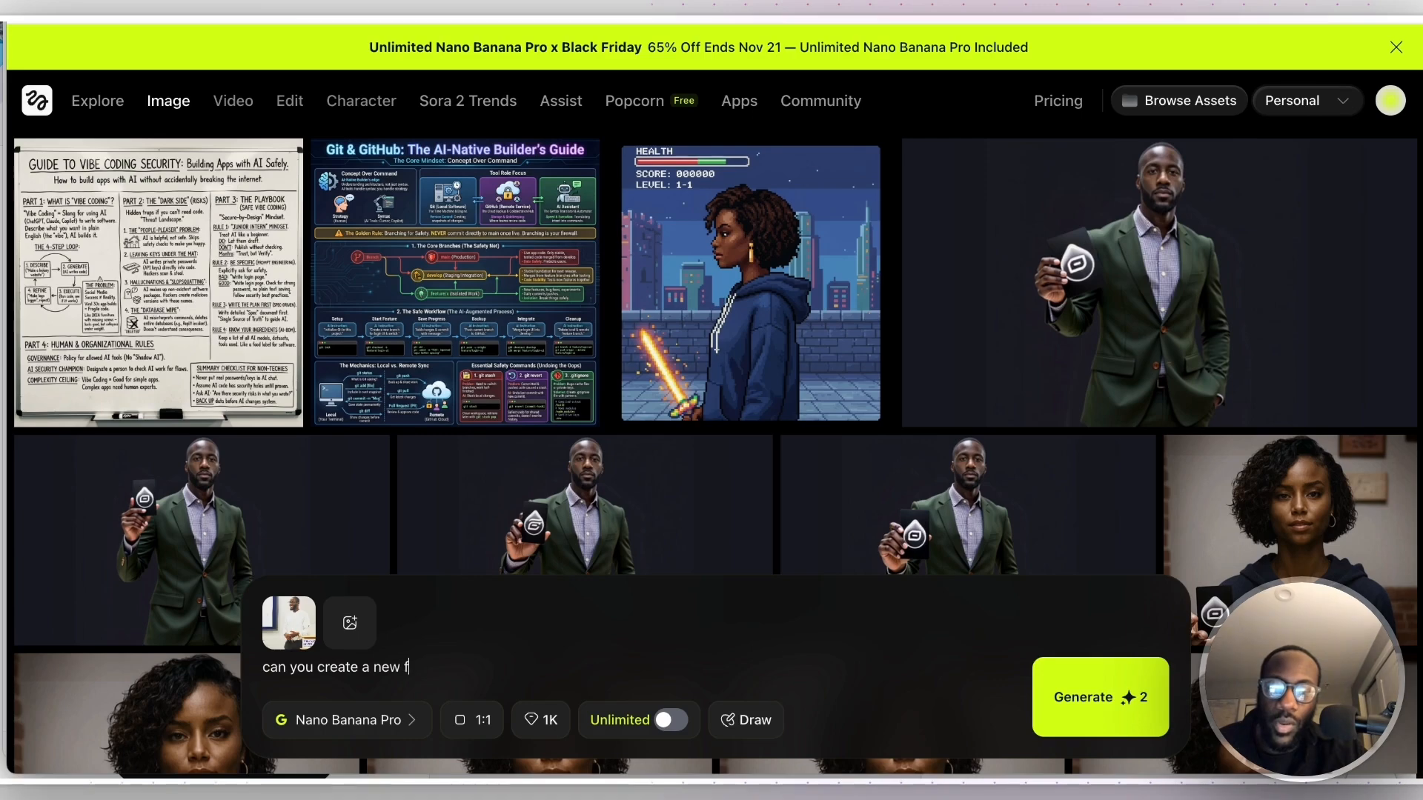
pyautogui.write('p')
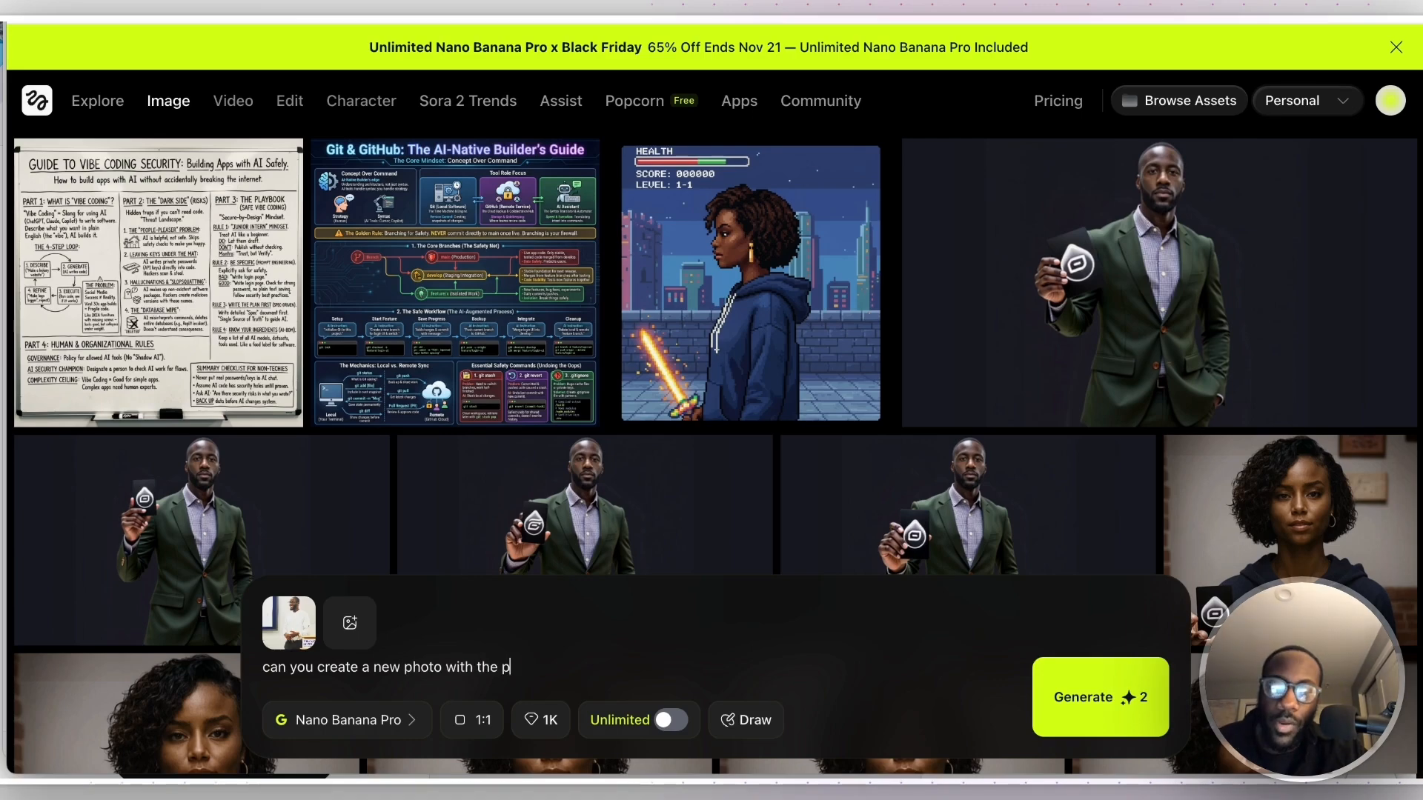
pyautogui.write('erson in the image')
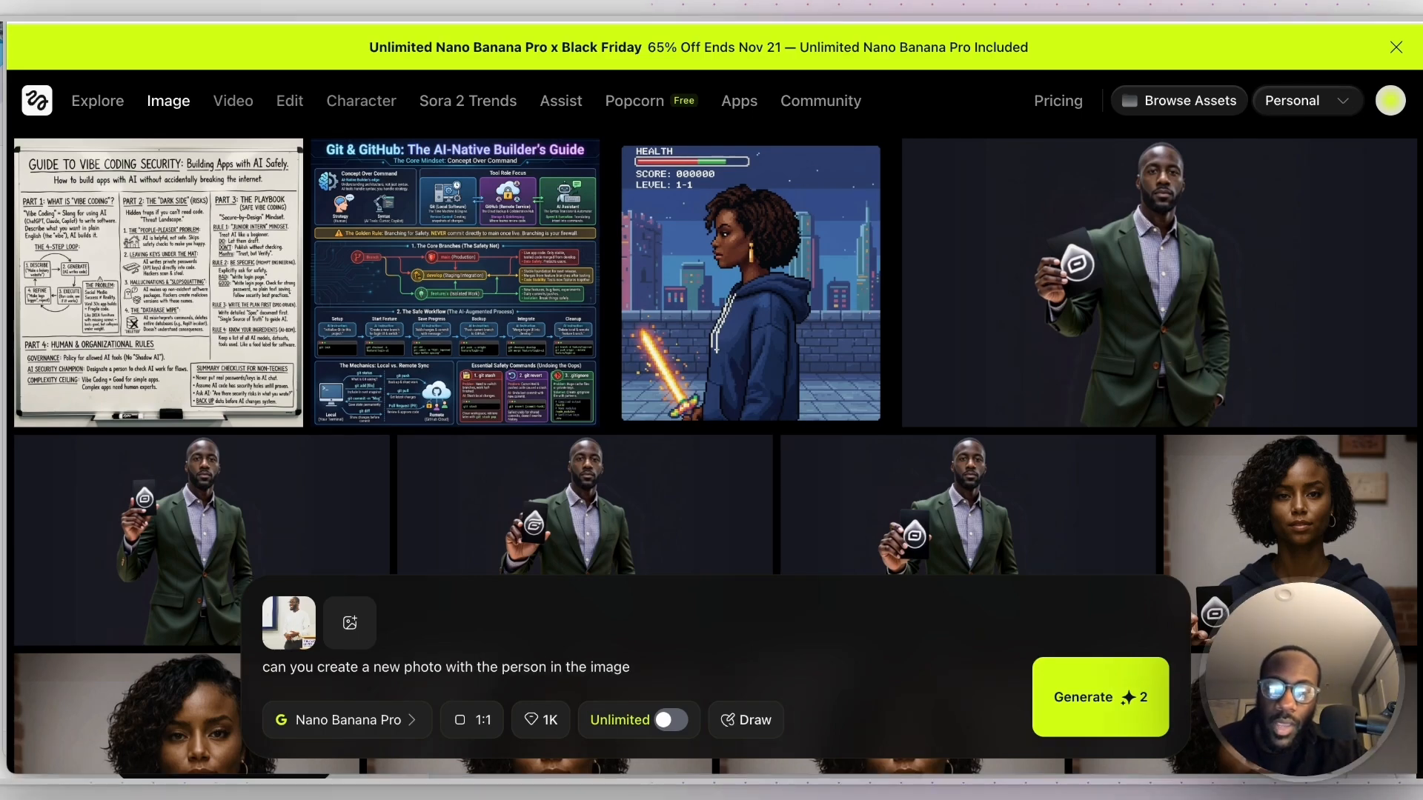
pyautogui.write(', using a')
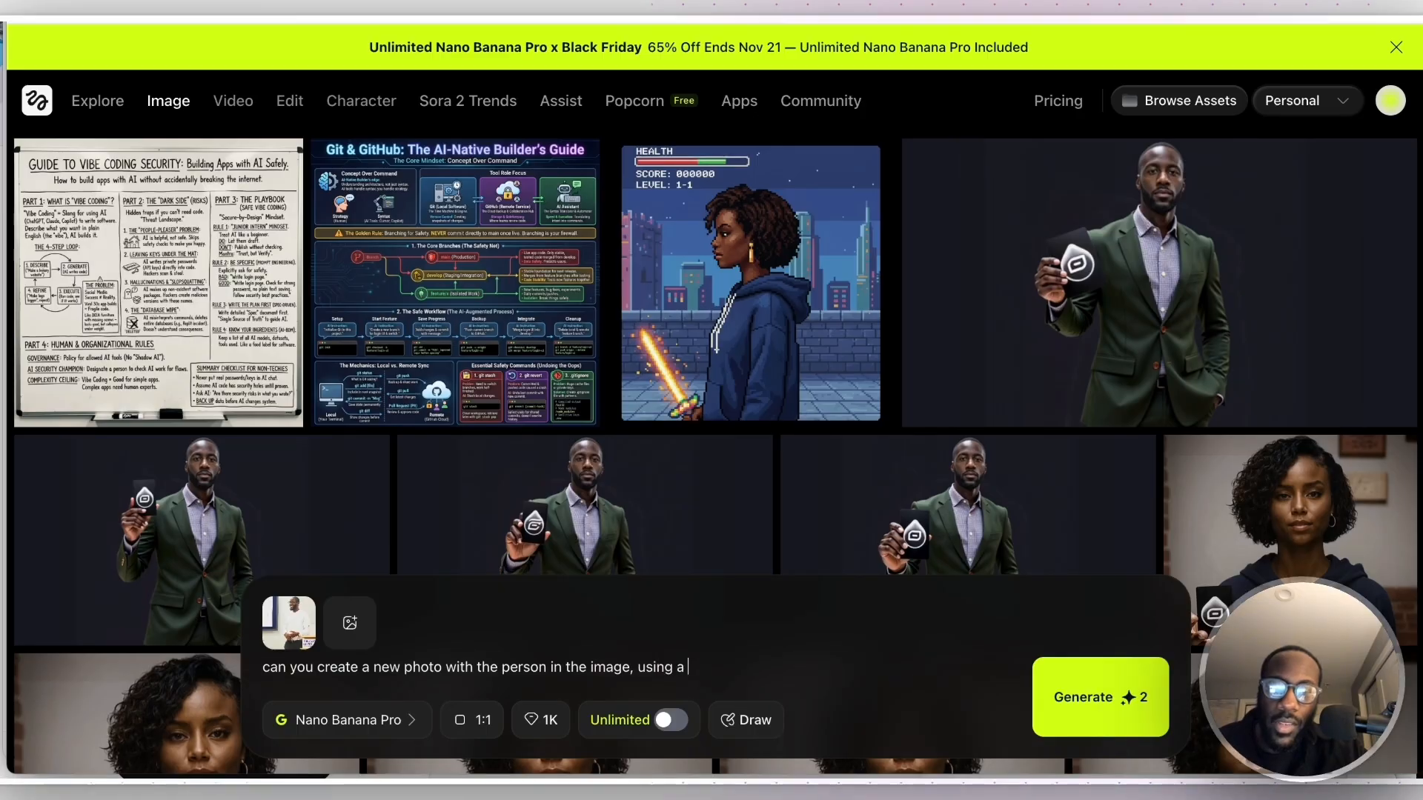
pyautogui.press('BackSpace')
pyautogui.press('BackSpace')
pyautogui.write('multiple dif')
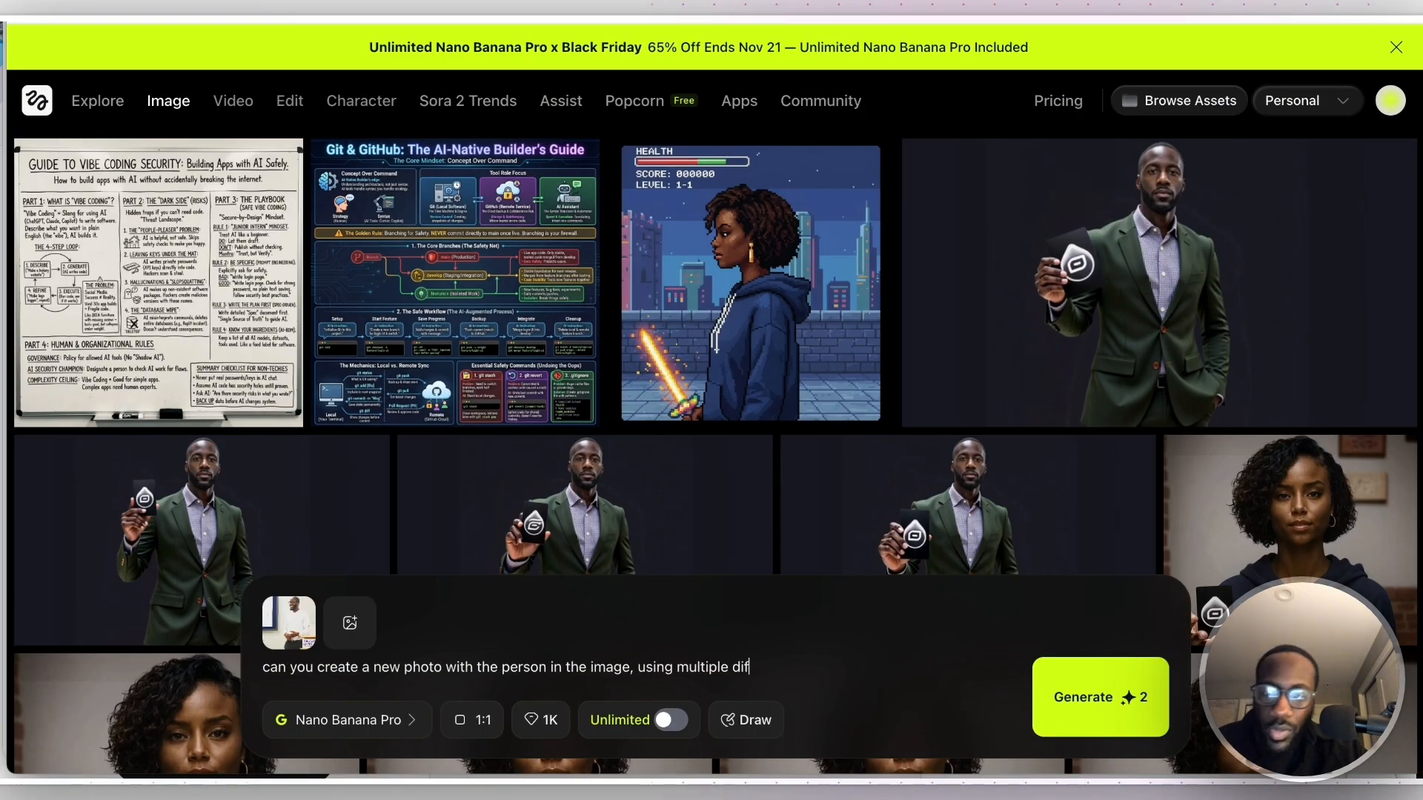
pyautogui.write('ferent color scheme')
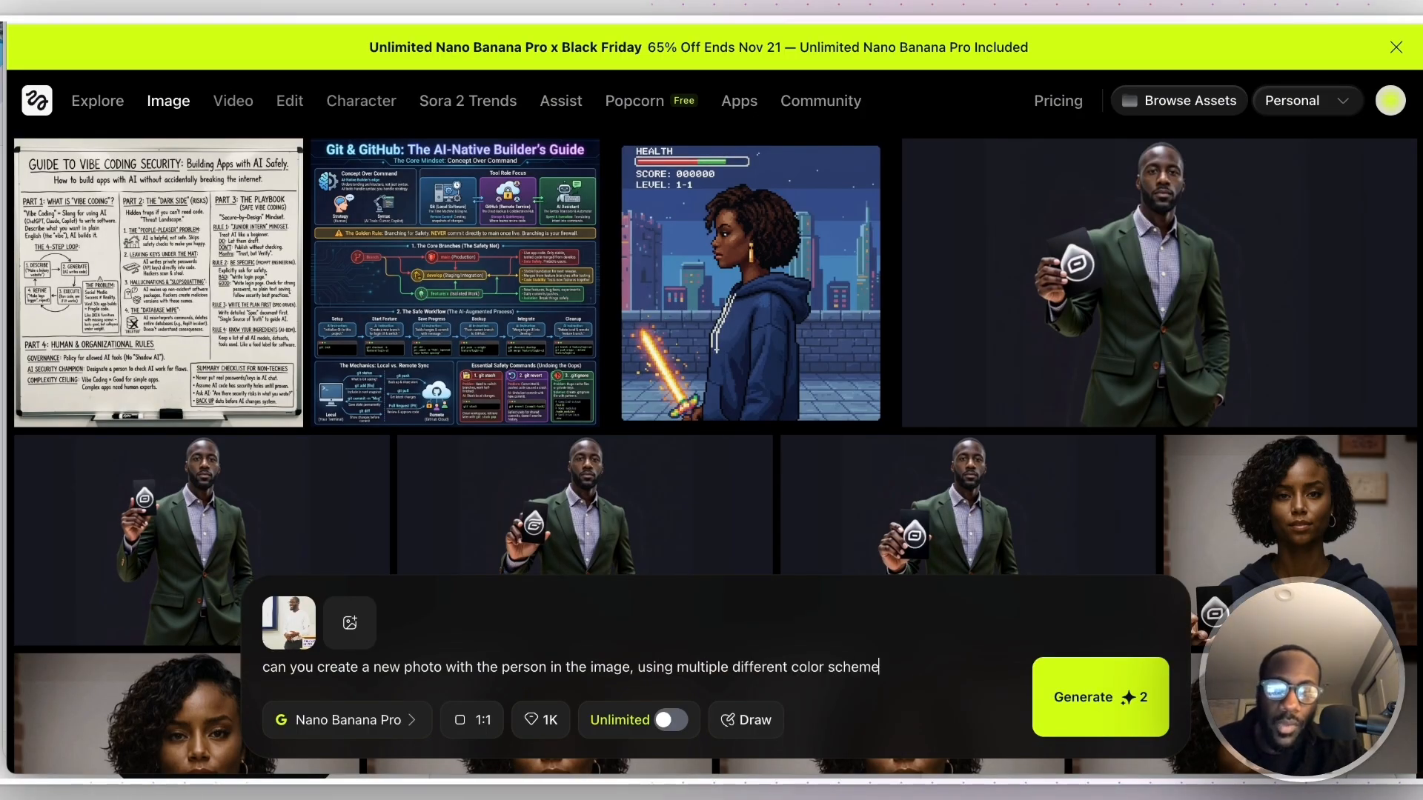
pyautogui.write('s and putting there')
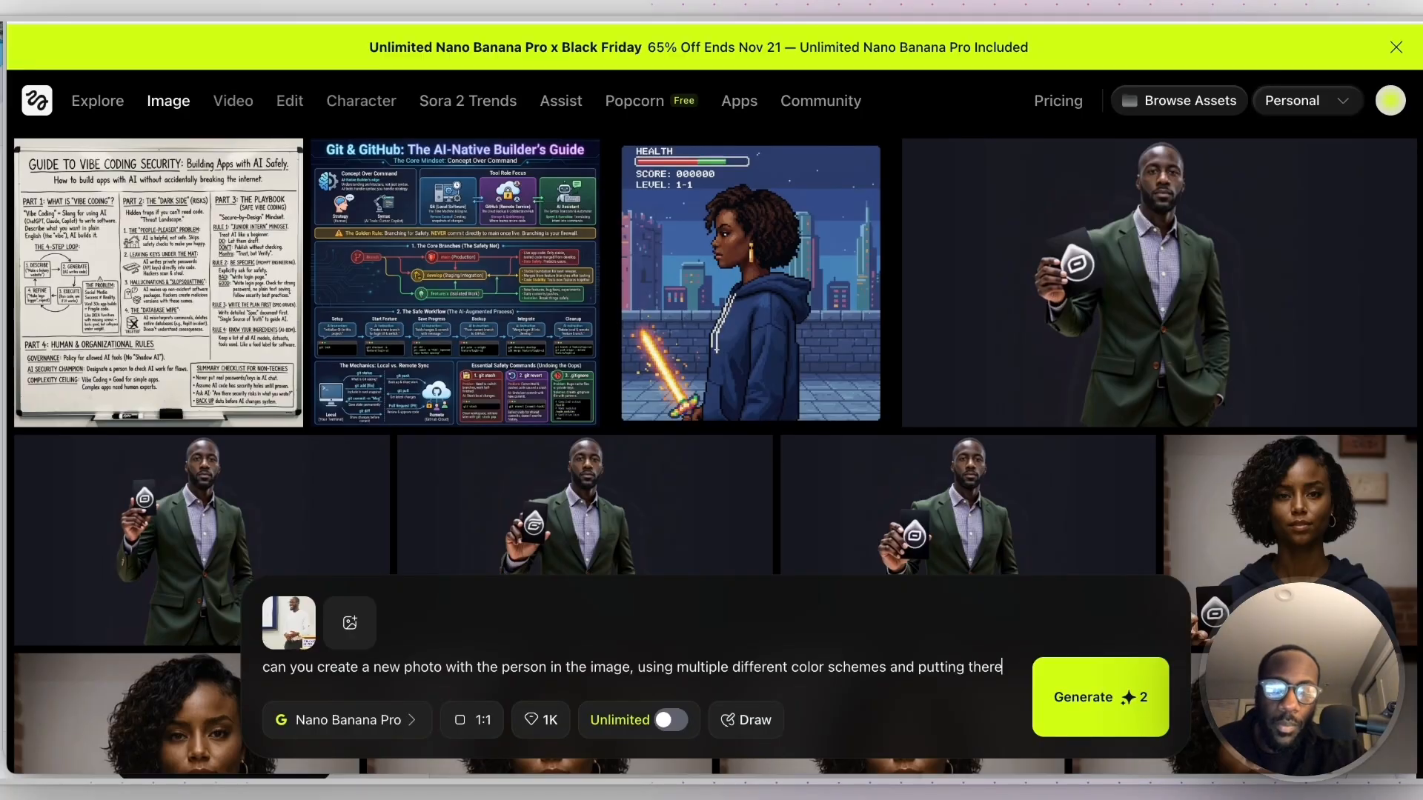
pyautogui.write(' person in different dispositions')
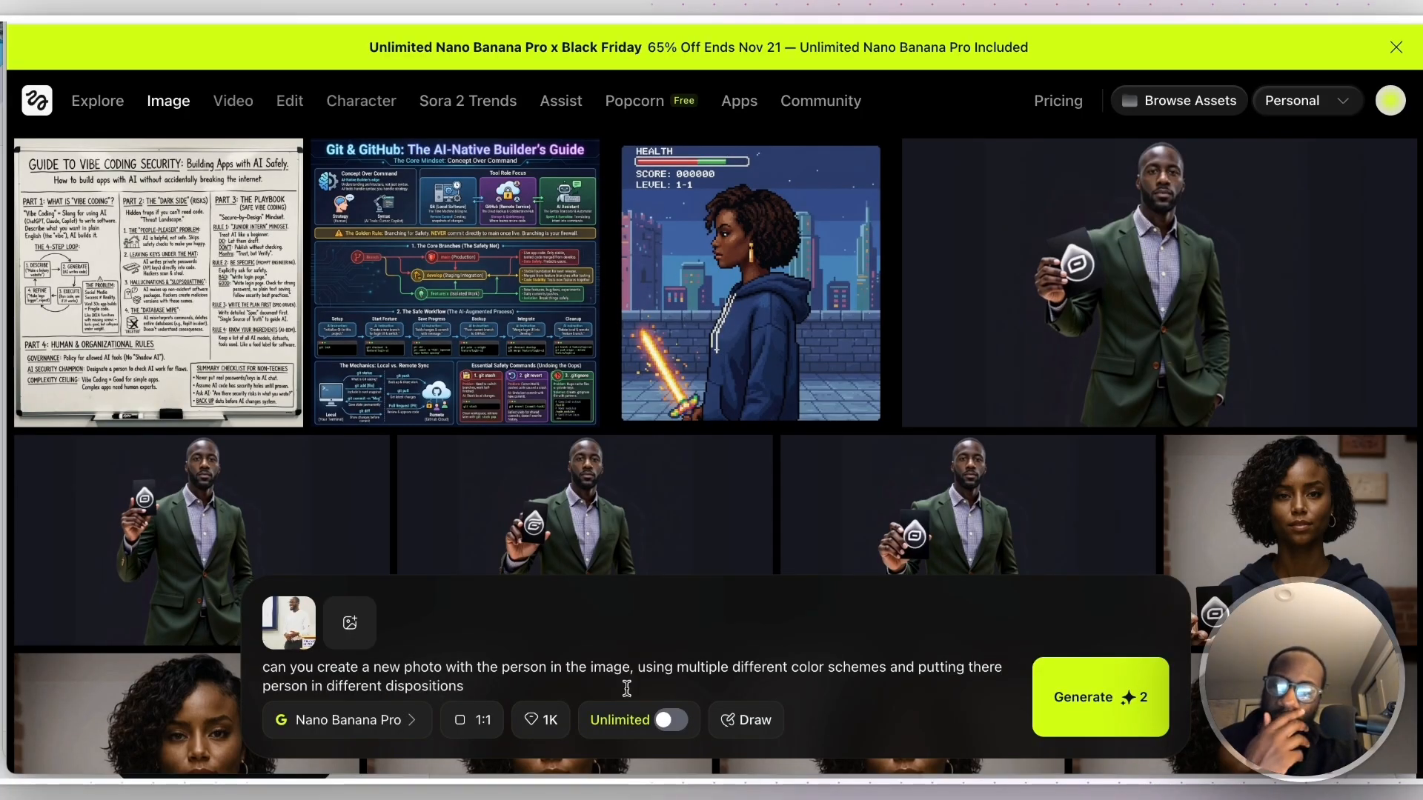
pyautogui.click(1102, 716)
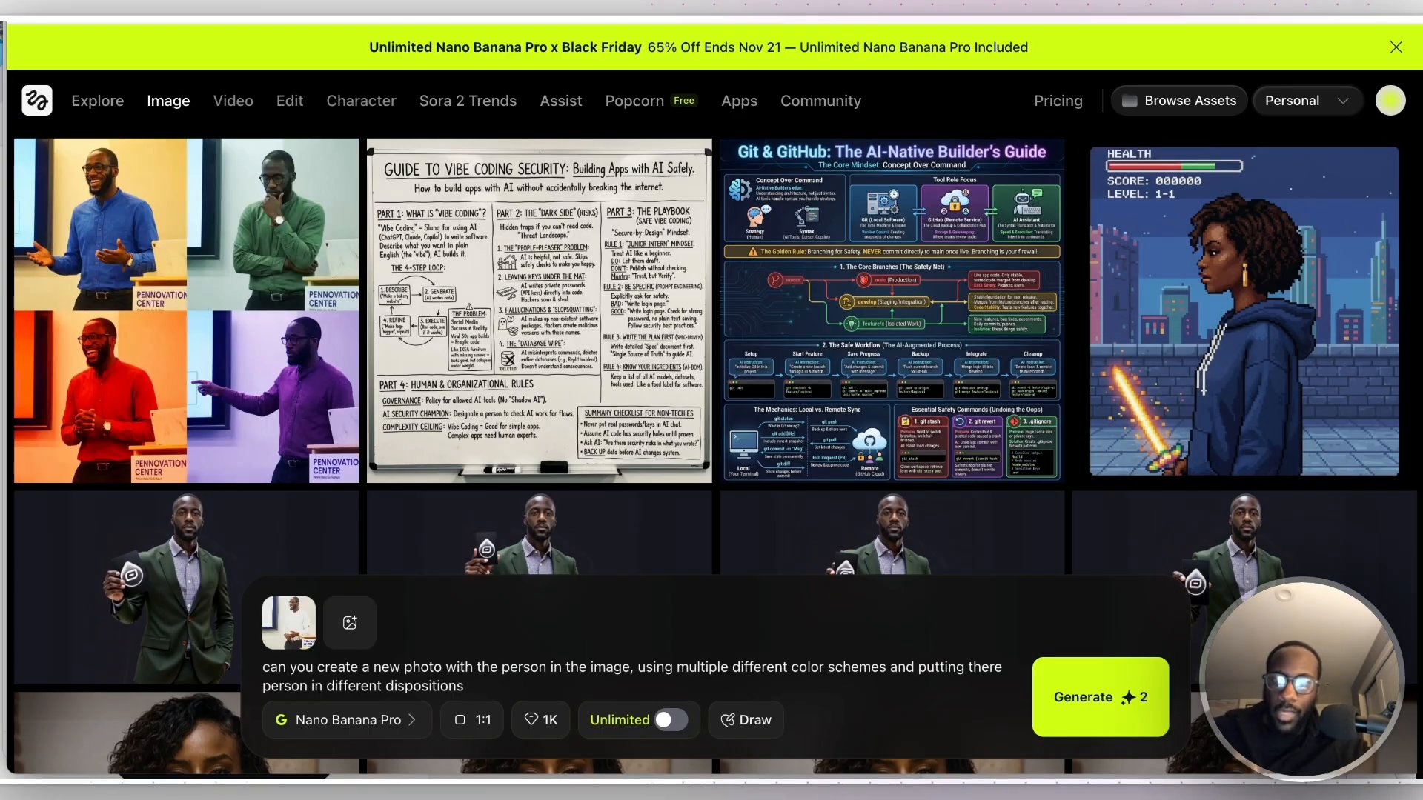
# - View the generated four-panel collage at full size, regenerate it at 4K quality and view the new version
pyautogui.click(222, 278)
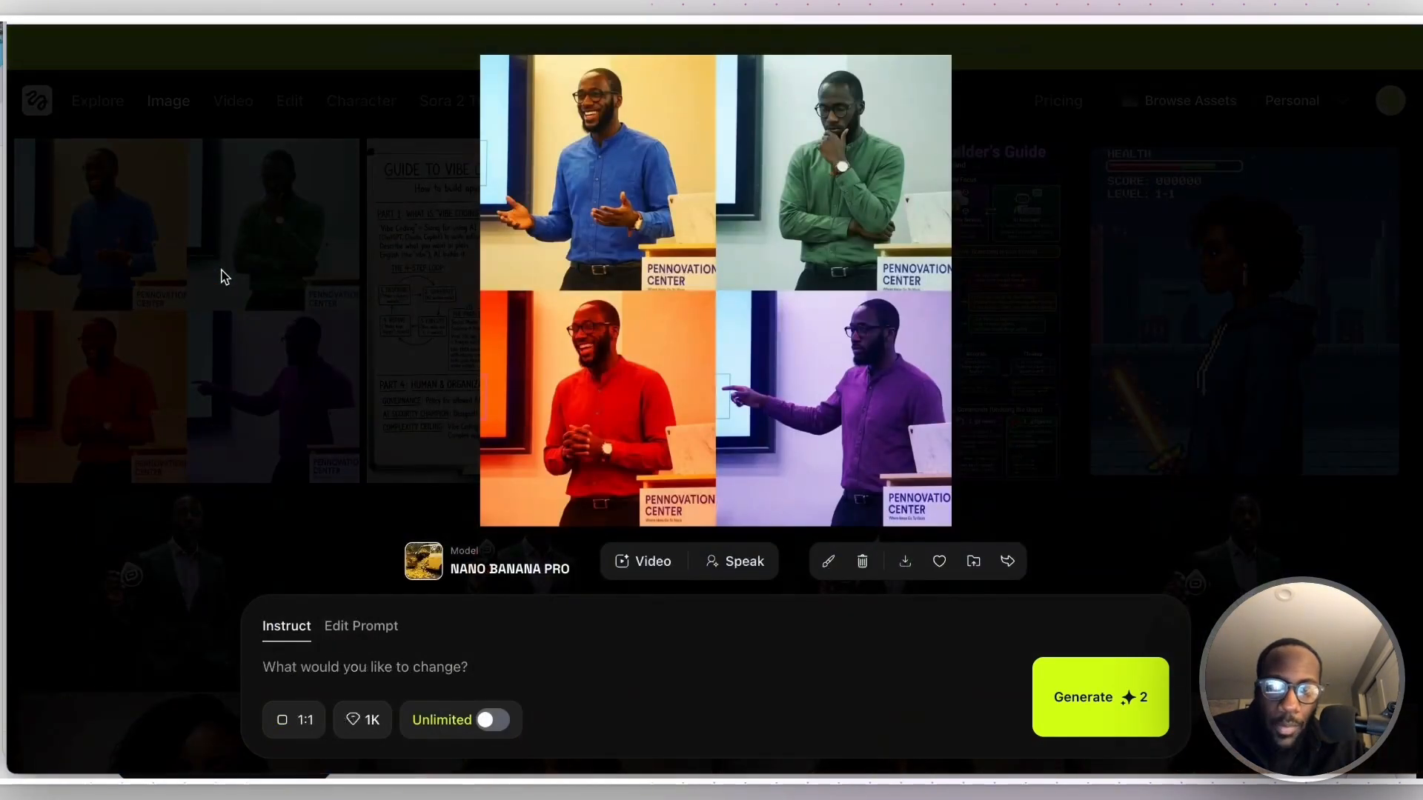
pyautogui.click(1127, 304)
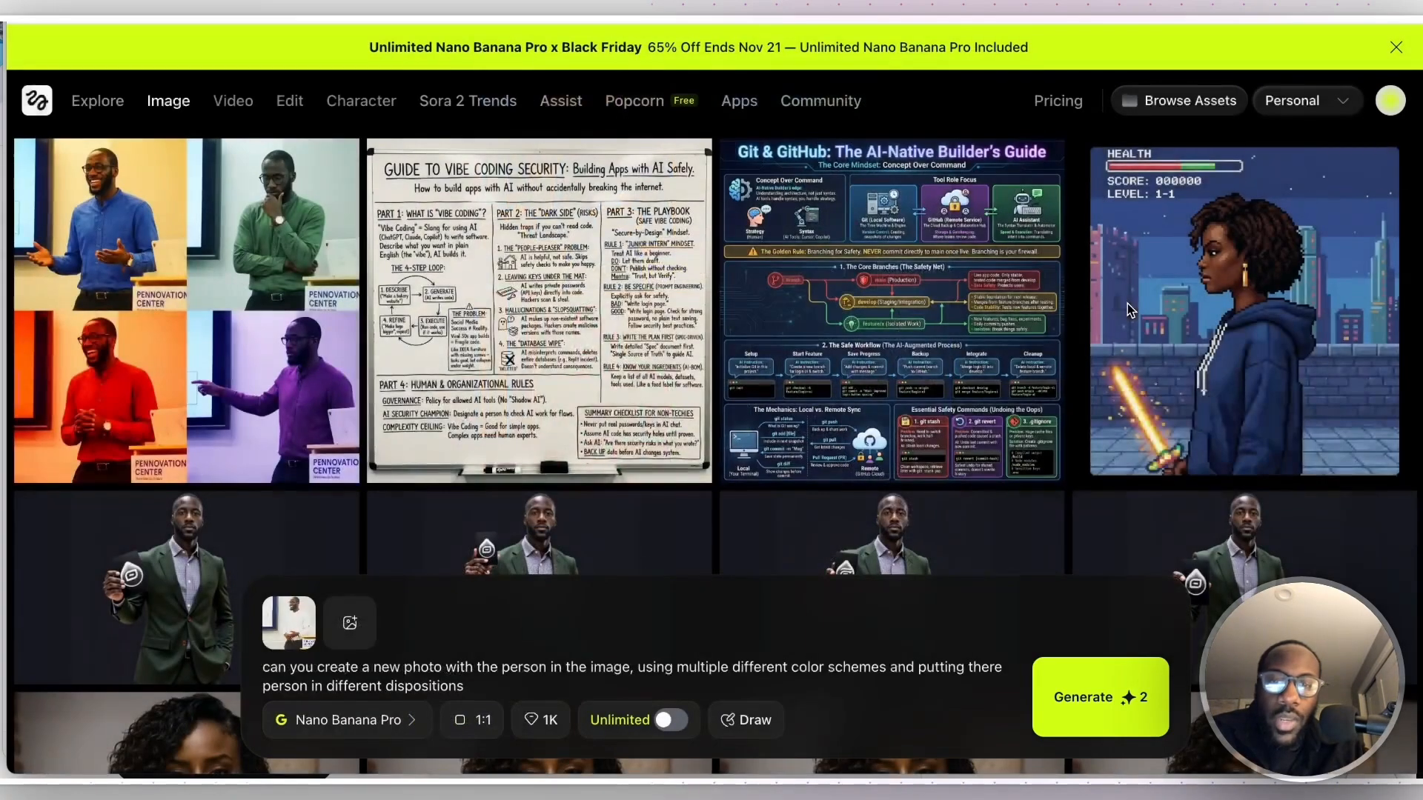
pyautogui.click(544, 728)
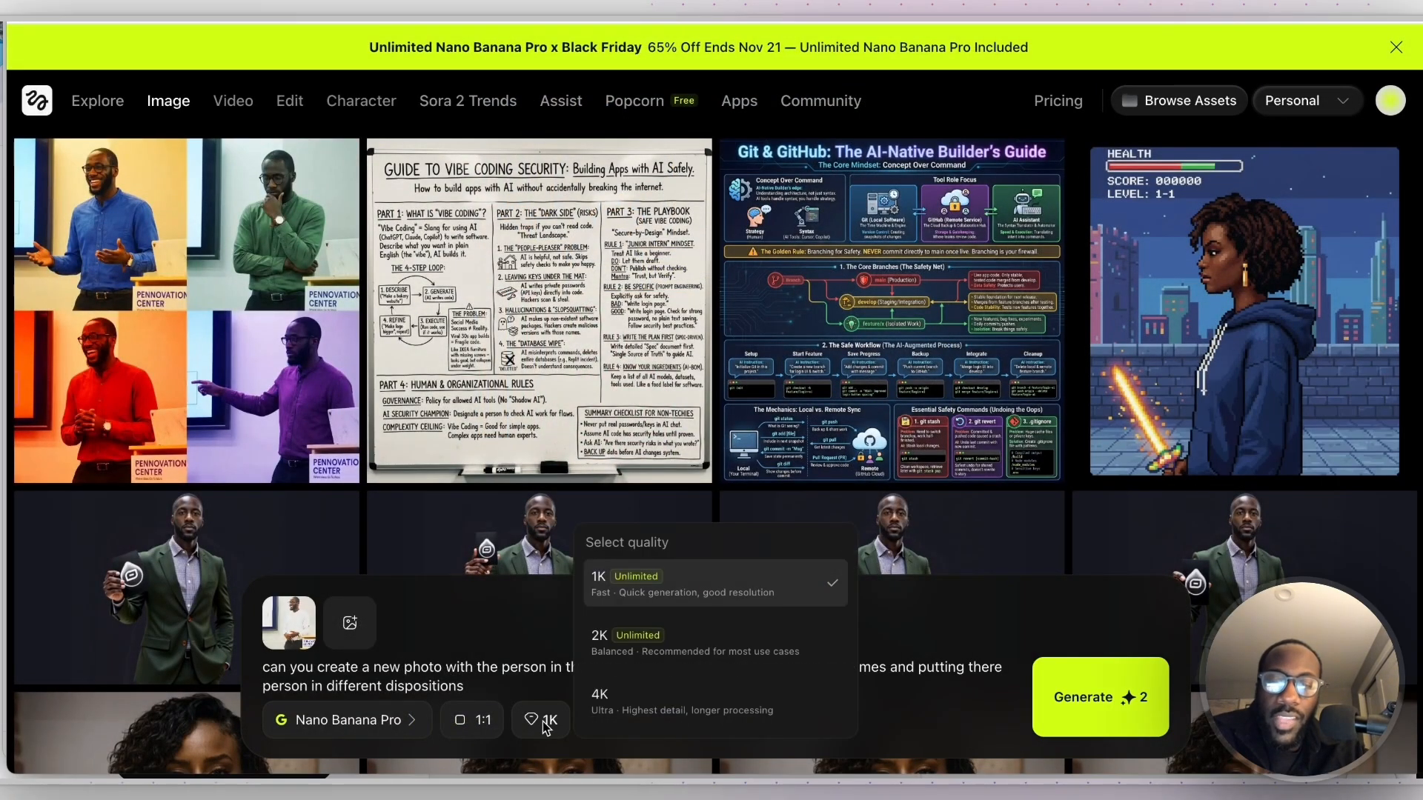
pyautogui.click(624, 700)
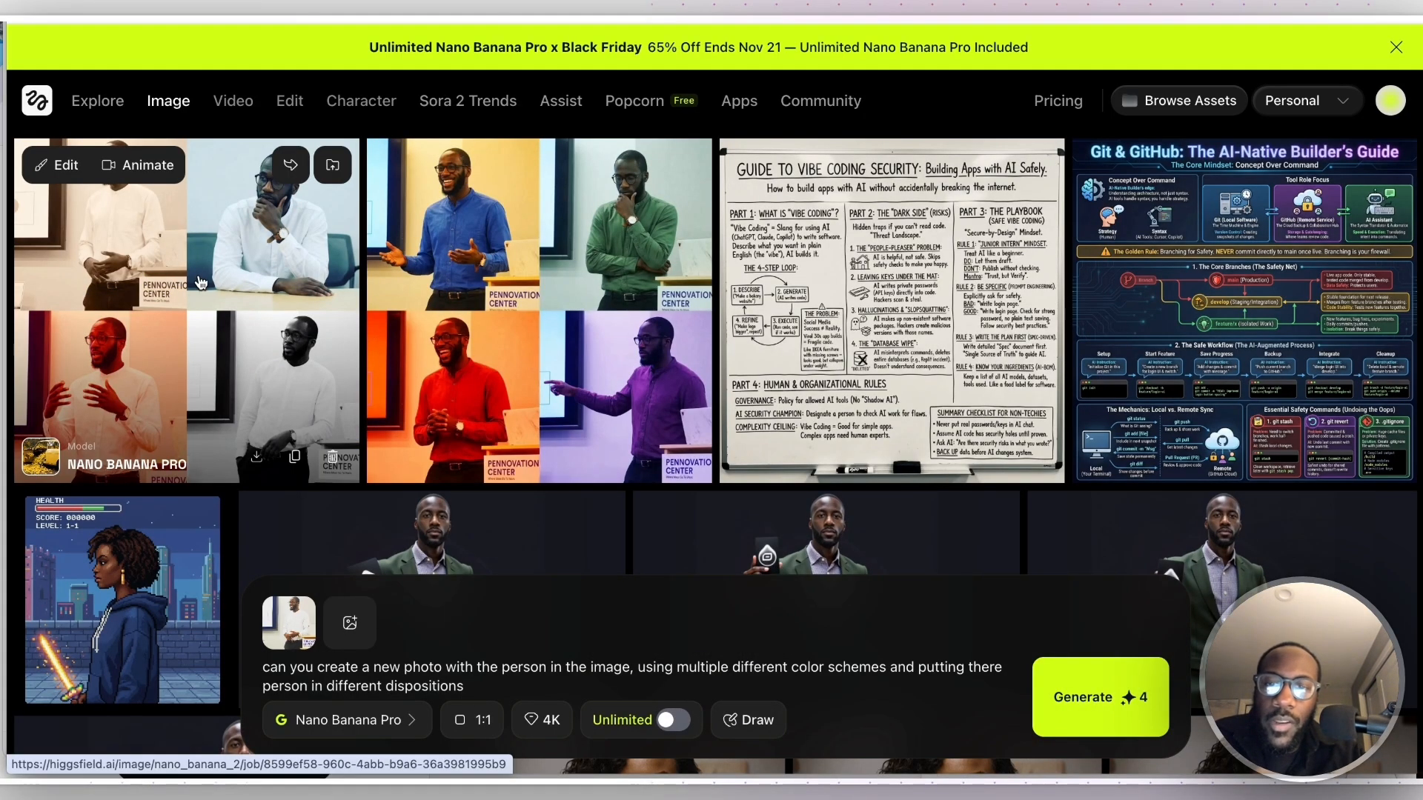
pyautogui.click(126, 269)
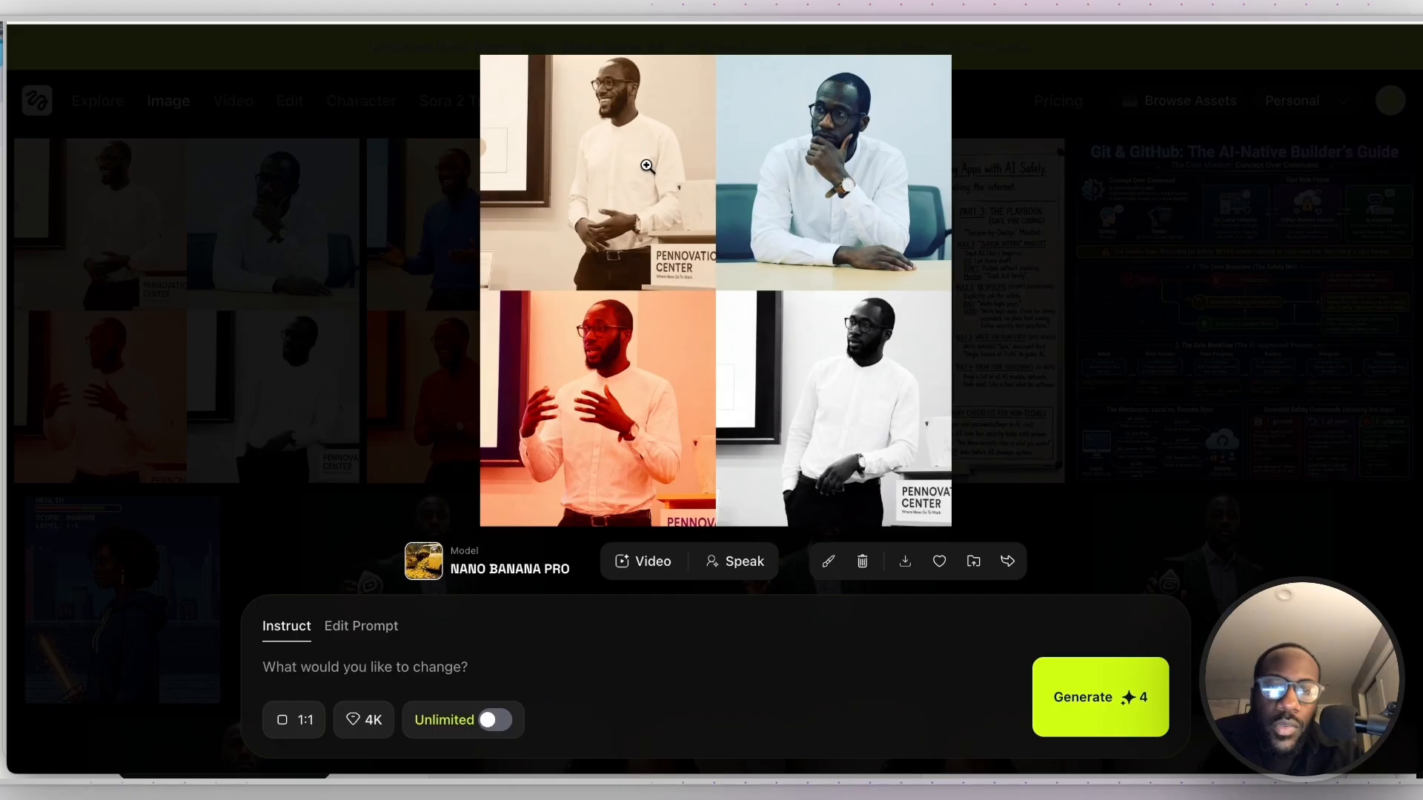
pyautogui.click(1099, 349)
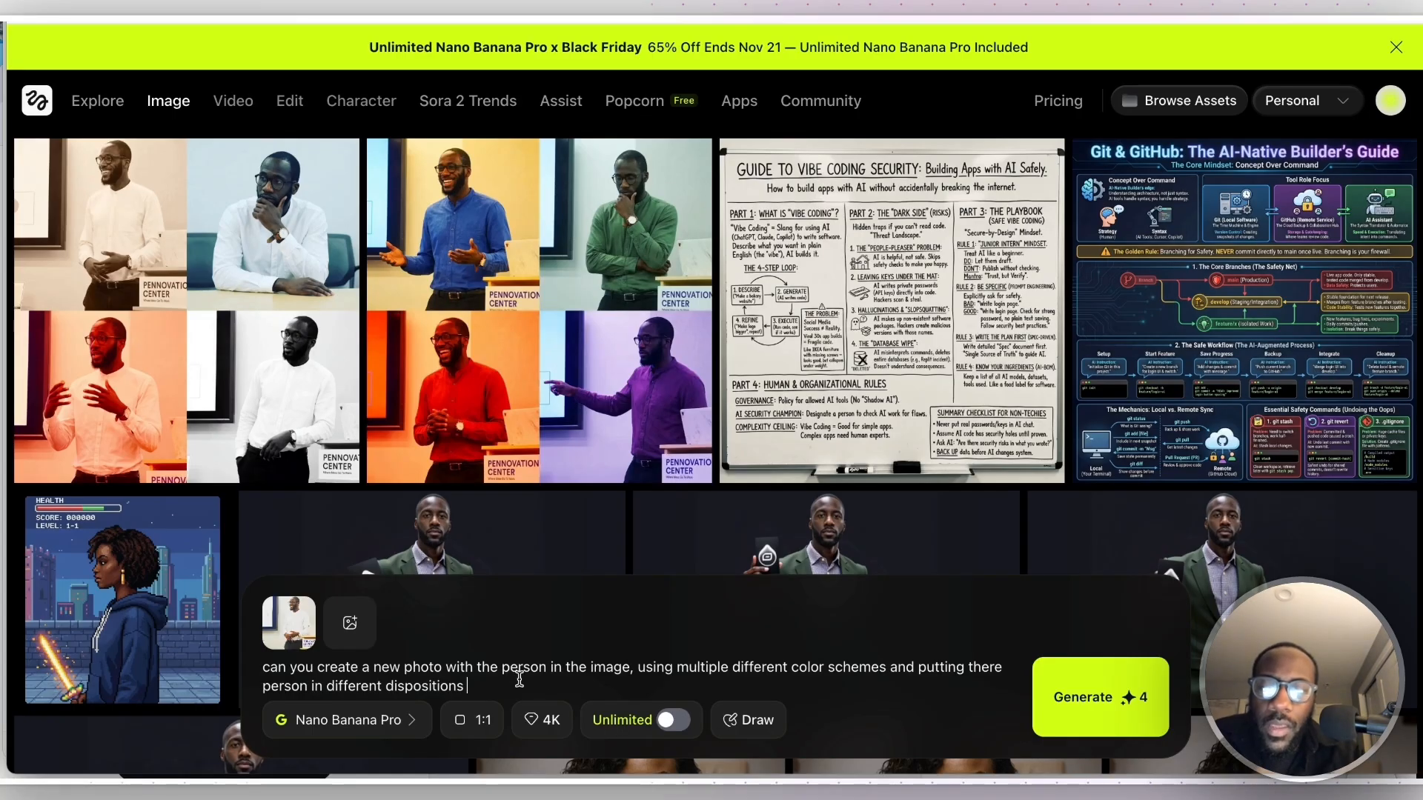
# - Append "remove the pennovation center stand, and also put the person in another environment" to the prompt and generate at 9:16 aspect ratio
pyautogui.write('remov eth')
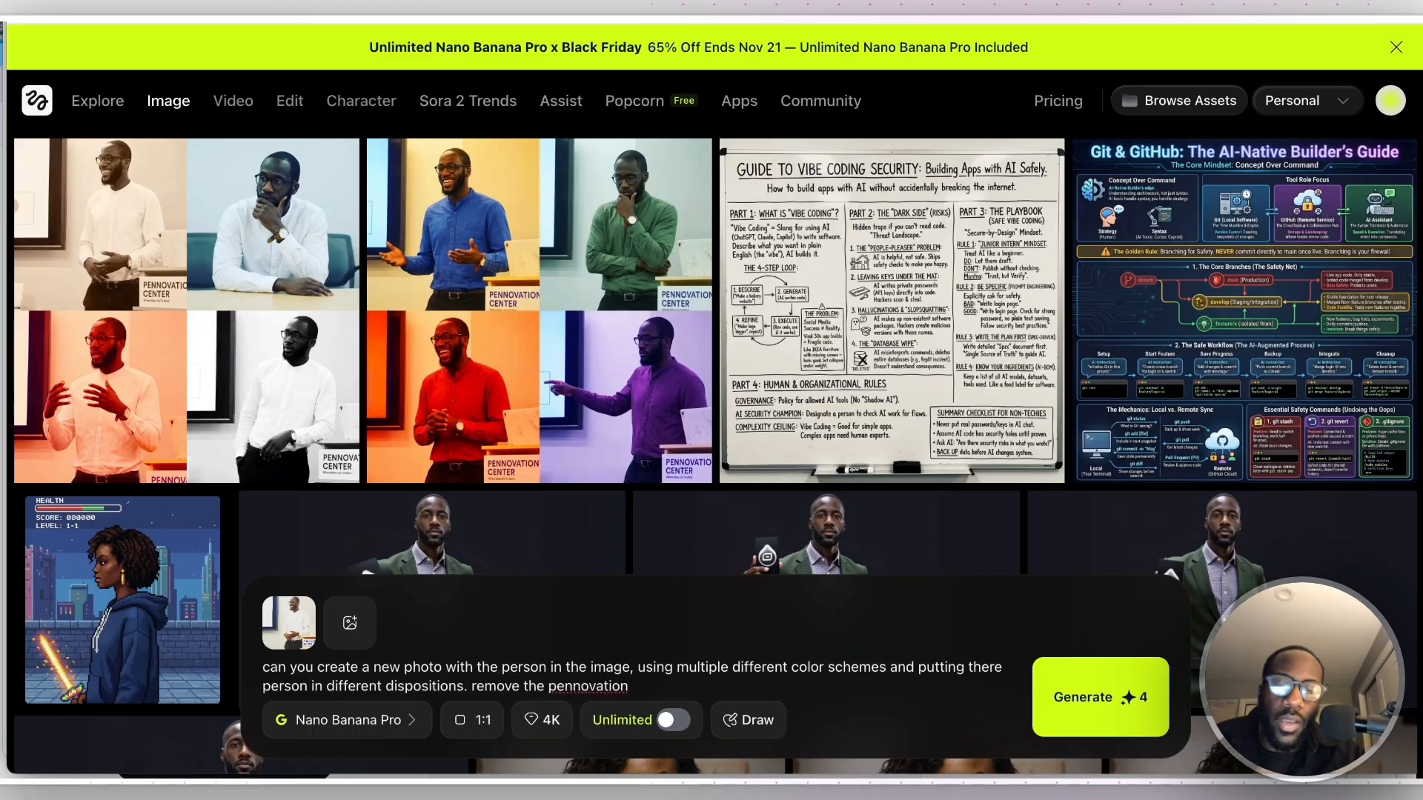
pyautogui.press('BackSpace')
pyautogui.press('BackSpace')
pyautogui.write('and, and also')
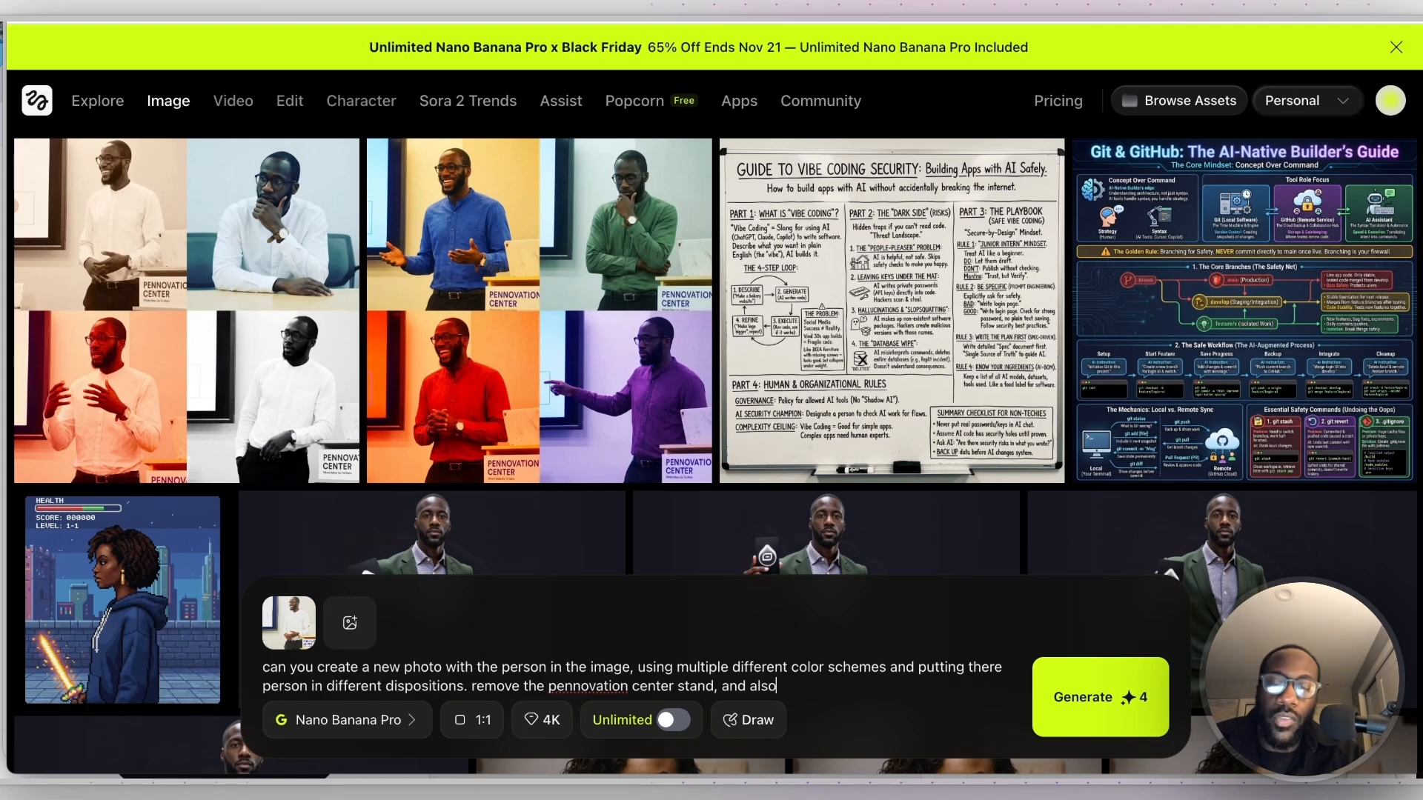
pyautogui.write(' put the person in another environm')
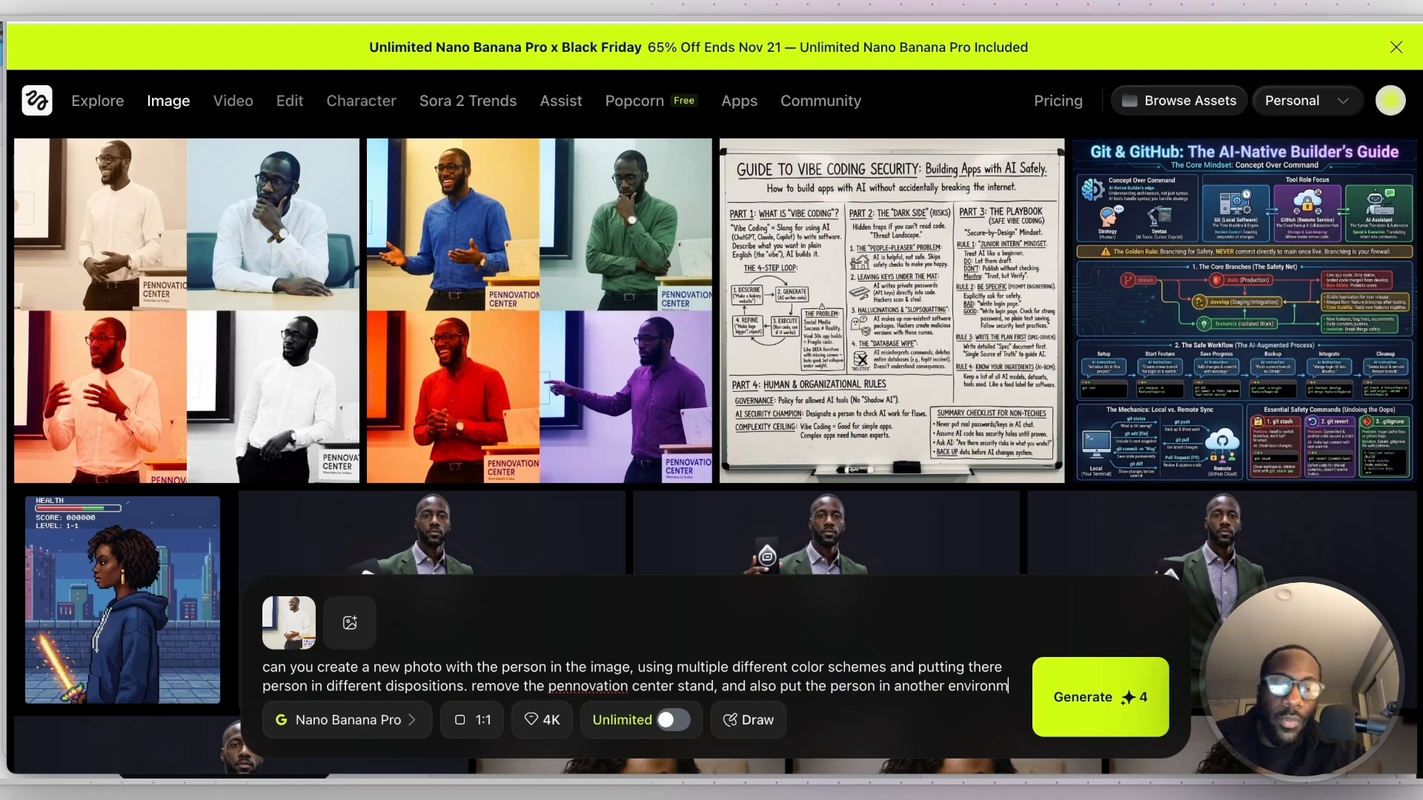
pyautogui.write('ent')
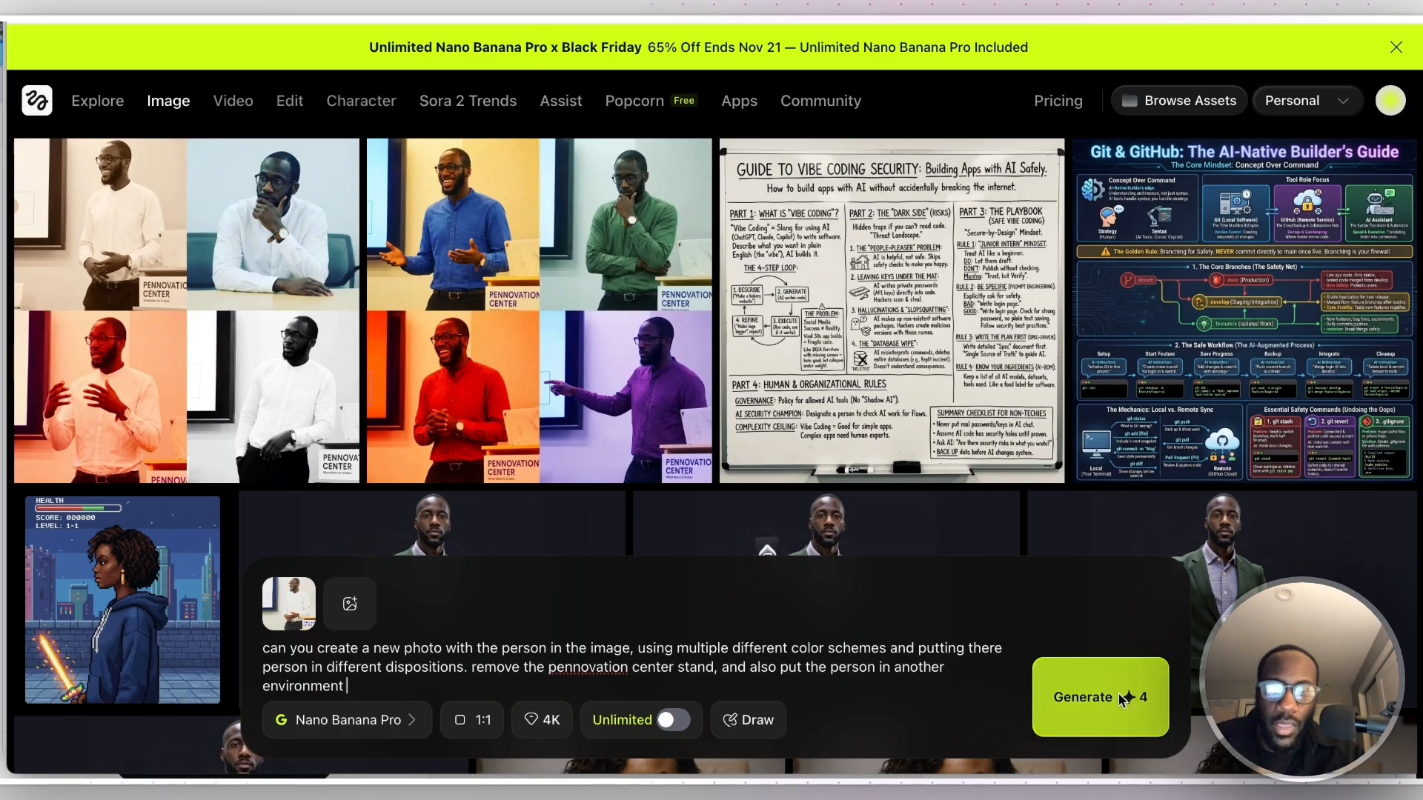
pyautogui.click(474, 720)
pyautogui.click(512, 576)
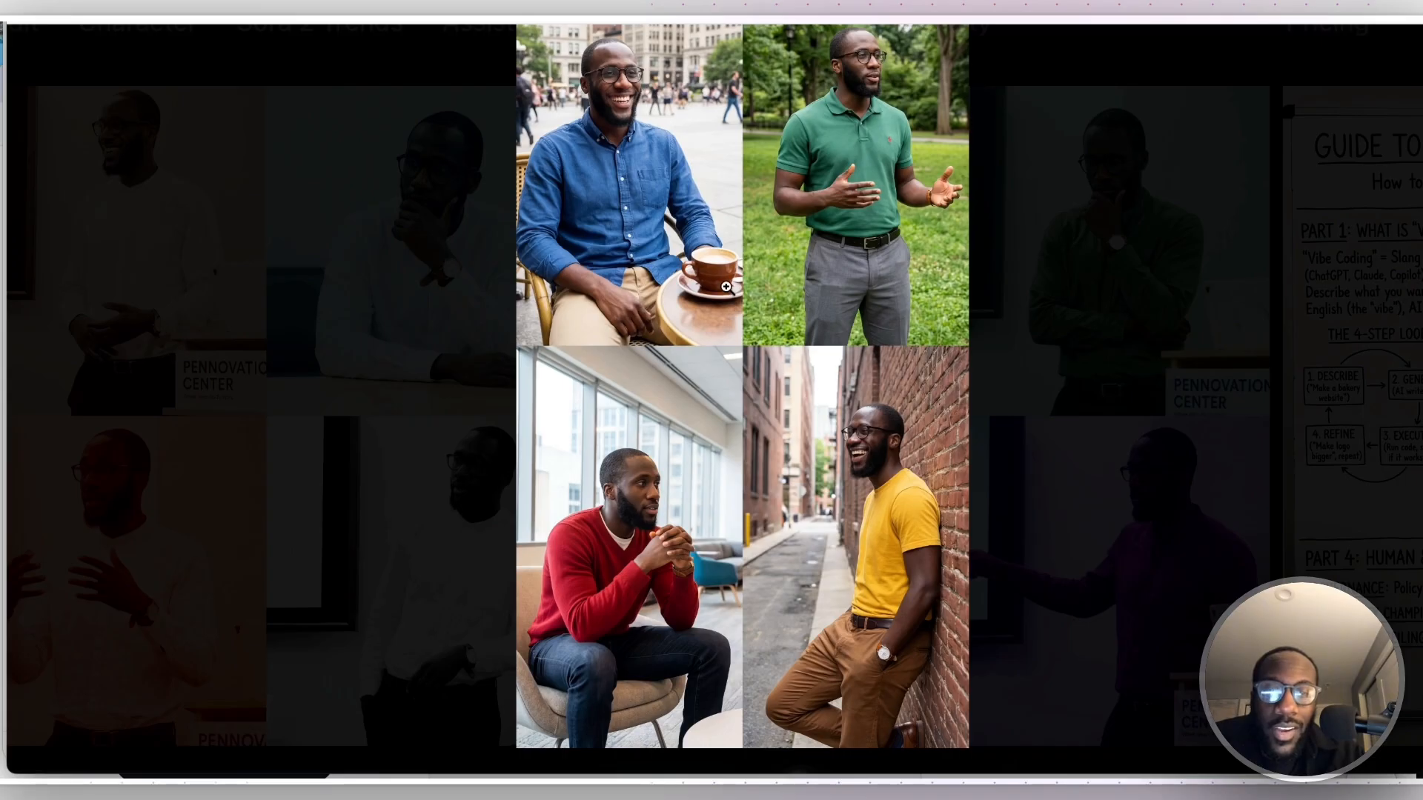
# - Examine the four panels of the new 9:16 collage up close, checking the person, outfits and environments, and close the preview
pyautogui.scroll(-2, 713, 415)
pyautogui.scroll(-2, 712, 415)
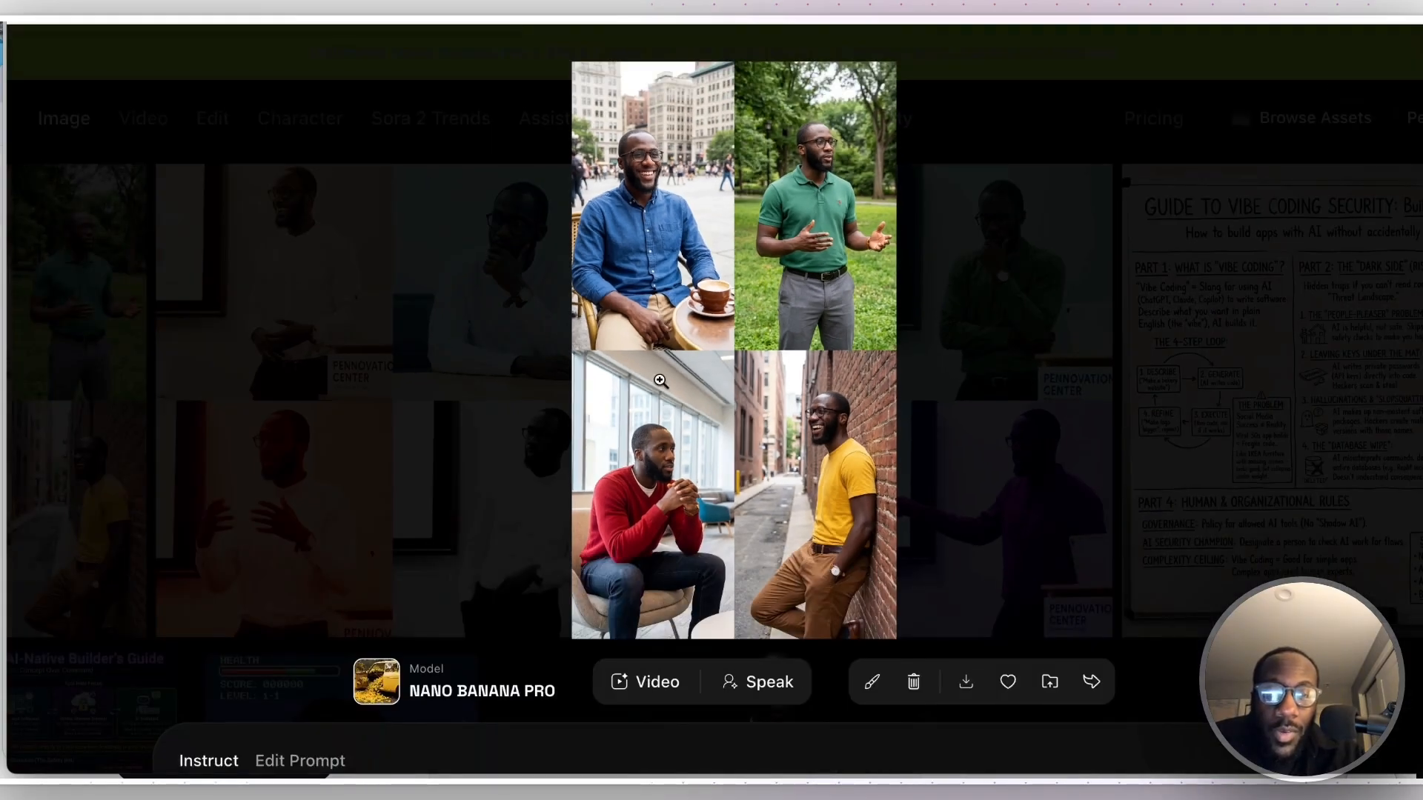
pyautogui.scroll(2, 584, 366)
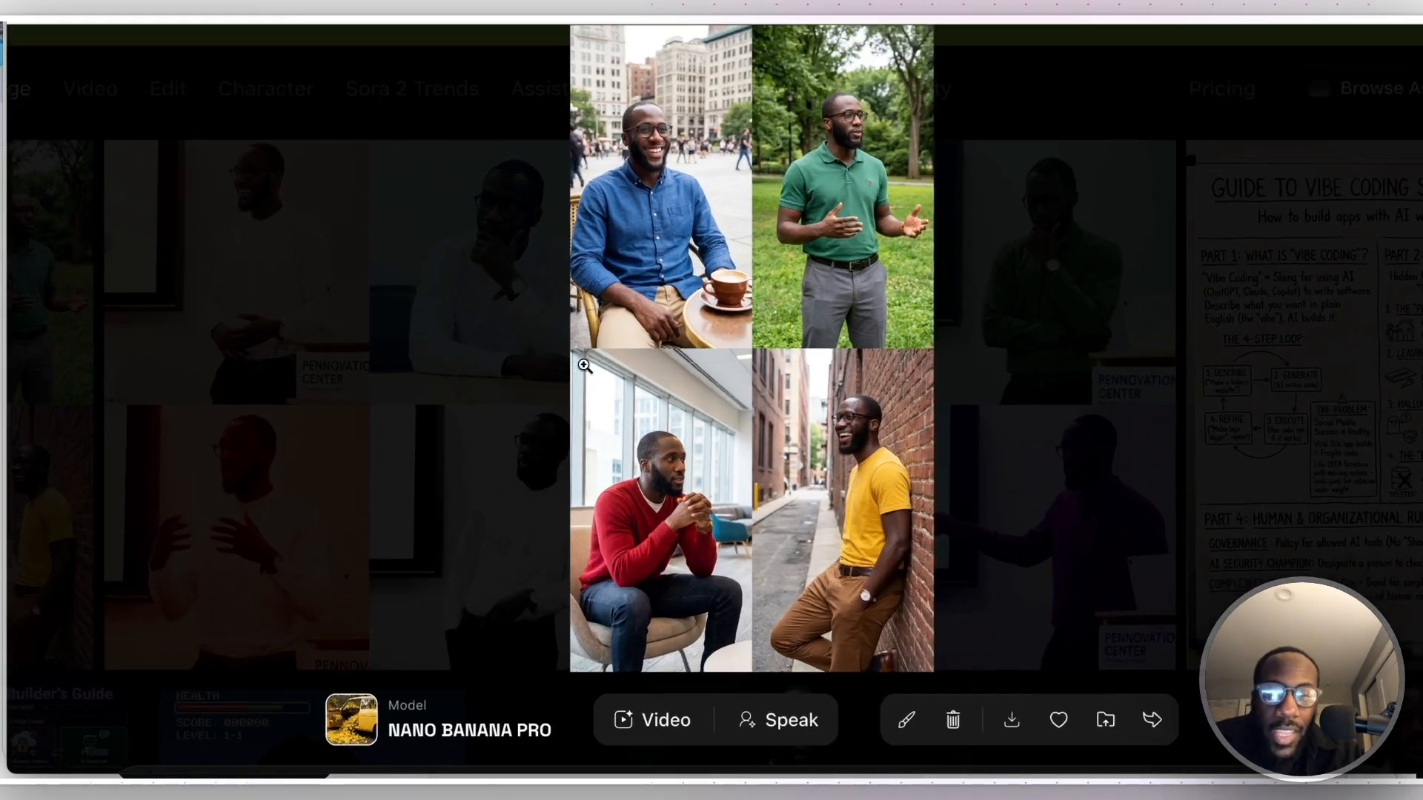
pyautogui.scroll(4, 732, 453)
pyautogui.scroll(-2, 732, 454)
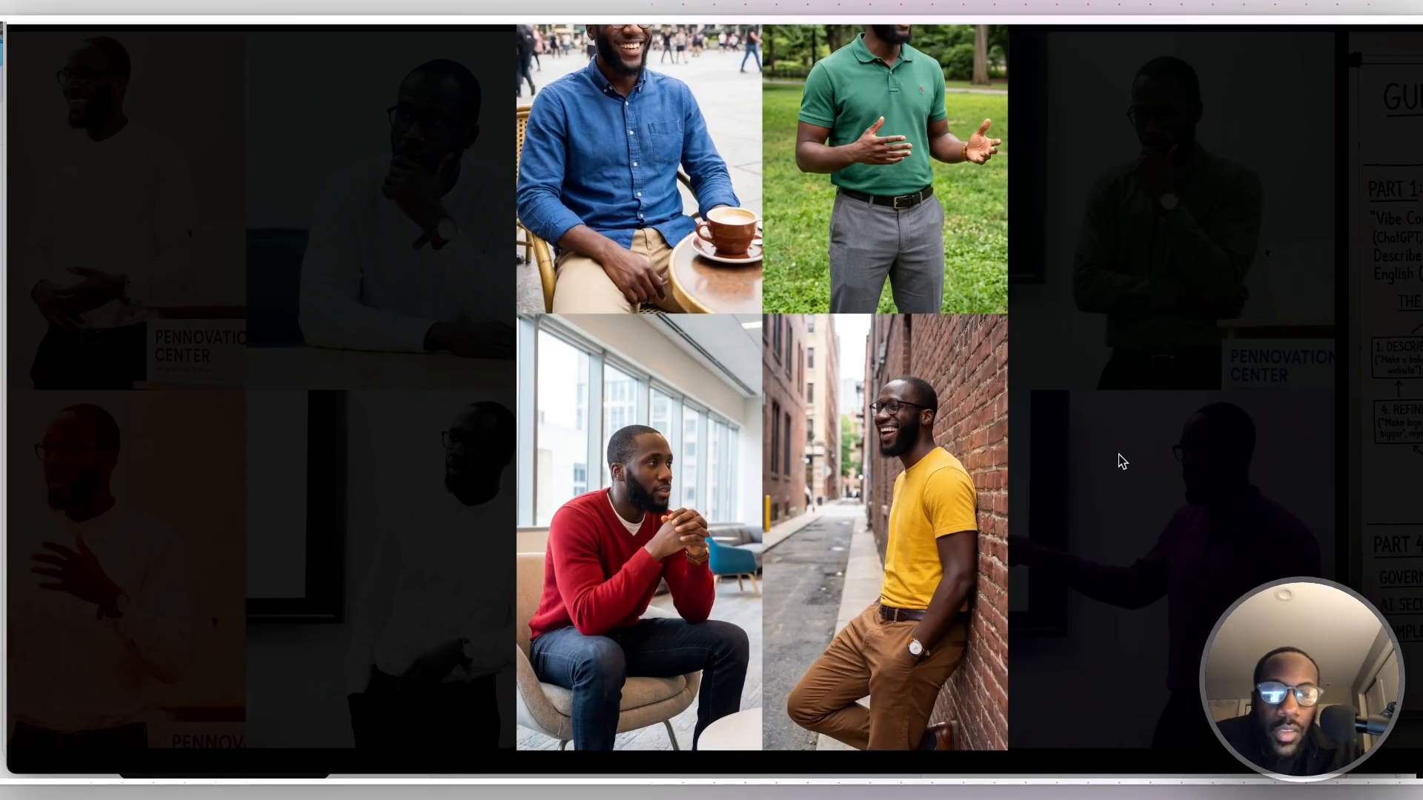
pyautogui.scroll(-2, 1114, 457)
pyautogui.click(1123, 461)
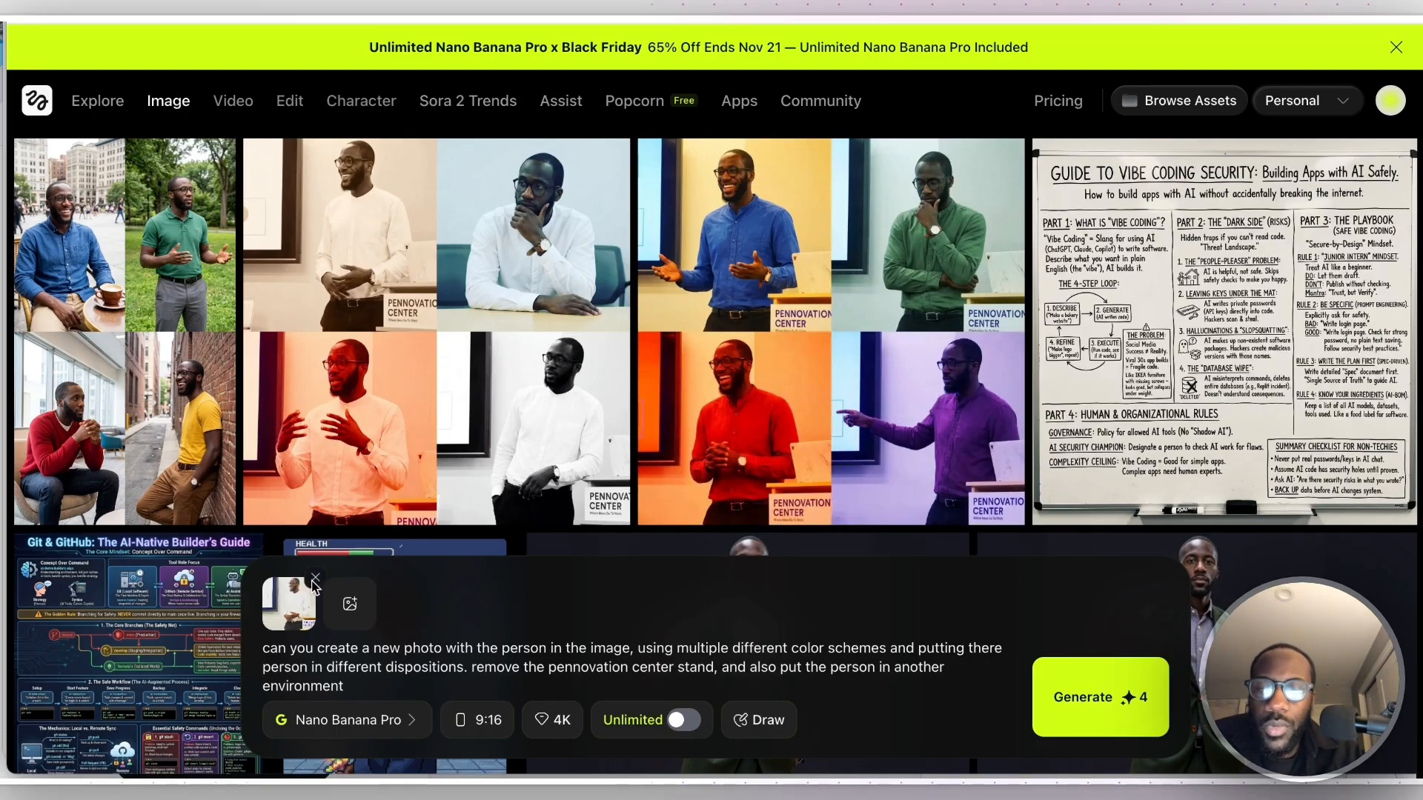
# - Remove the reference photo and replace the prompt with the copied text of the white paper "Bitcoin: A Peer-to-Peer Electronic Cash System"
pyautogui.click(315, 585)
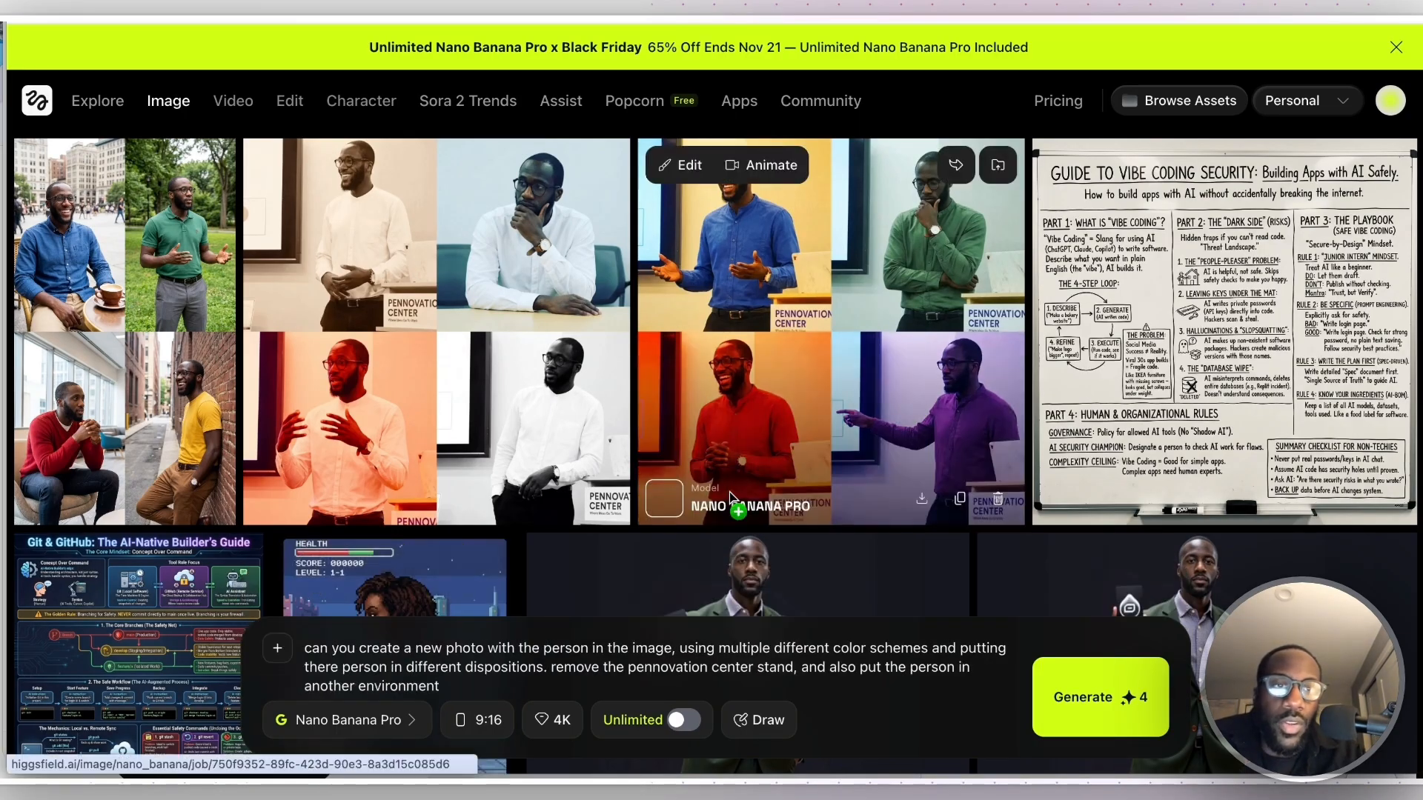
pyautogui.moveTo(1223, 312)
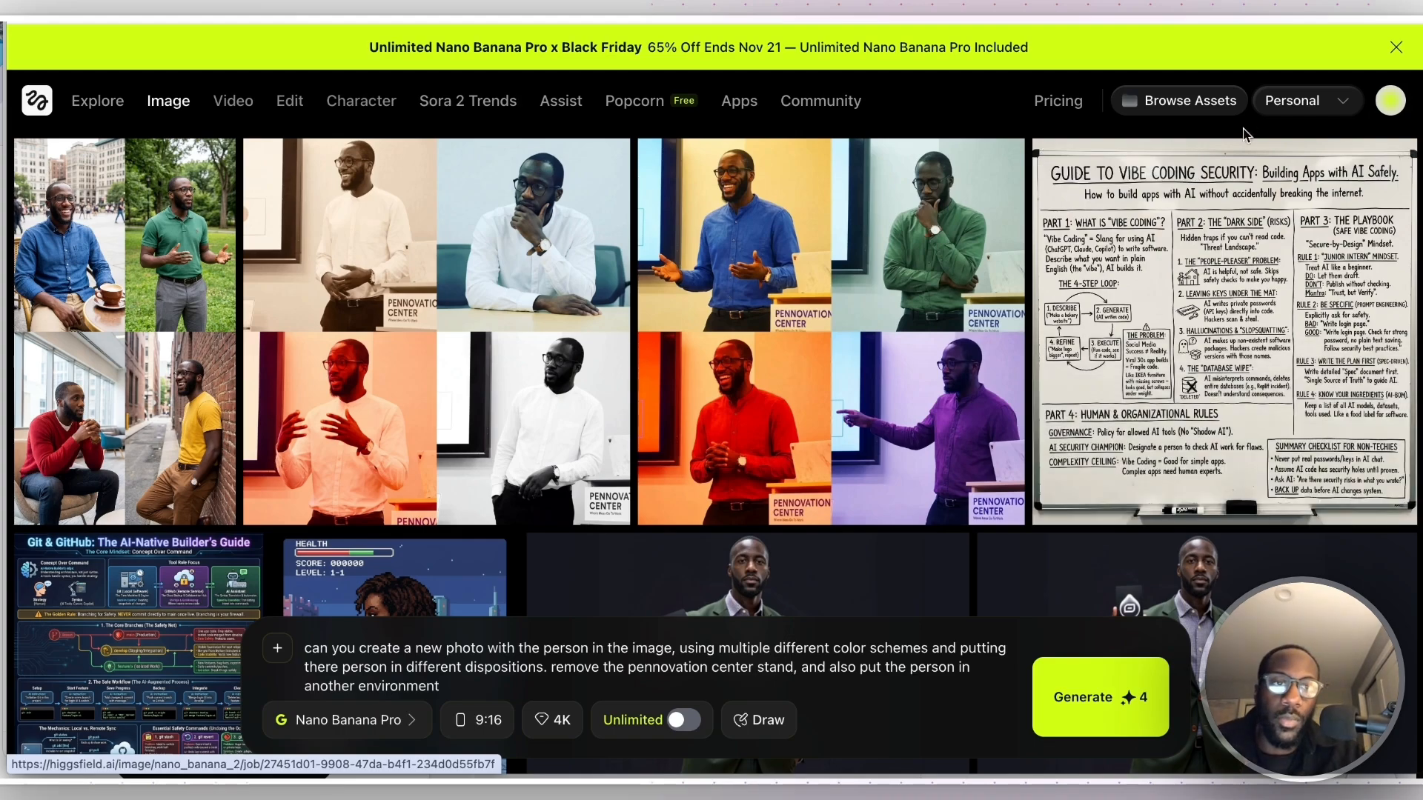
pyautogui.tripleClick(596, 658)
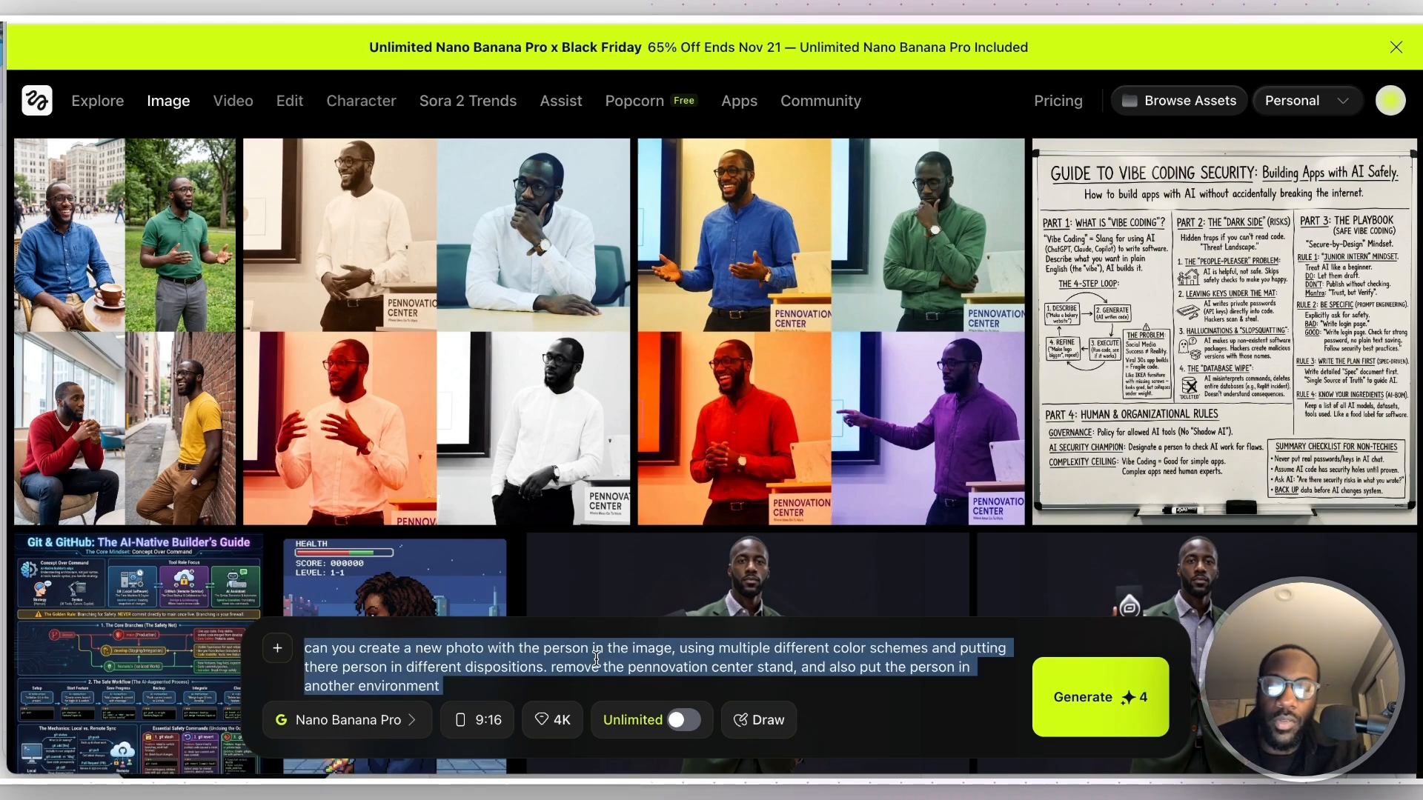
pyautogui.hotkey('ctrl', 'v')
# - Check the beginning of the pasted white paper text and set the image's aspect ratio to 16:9
pyautogui.scroll(15, 597, 652)
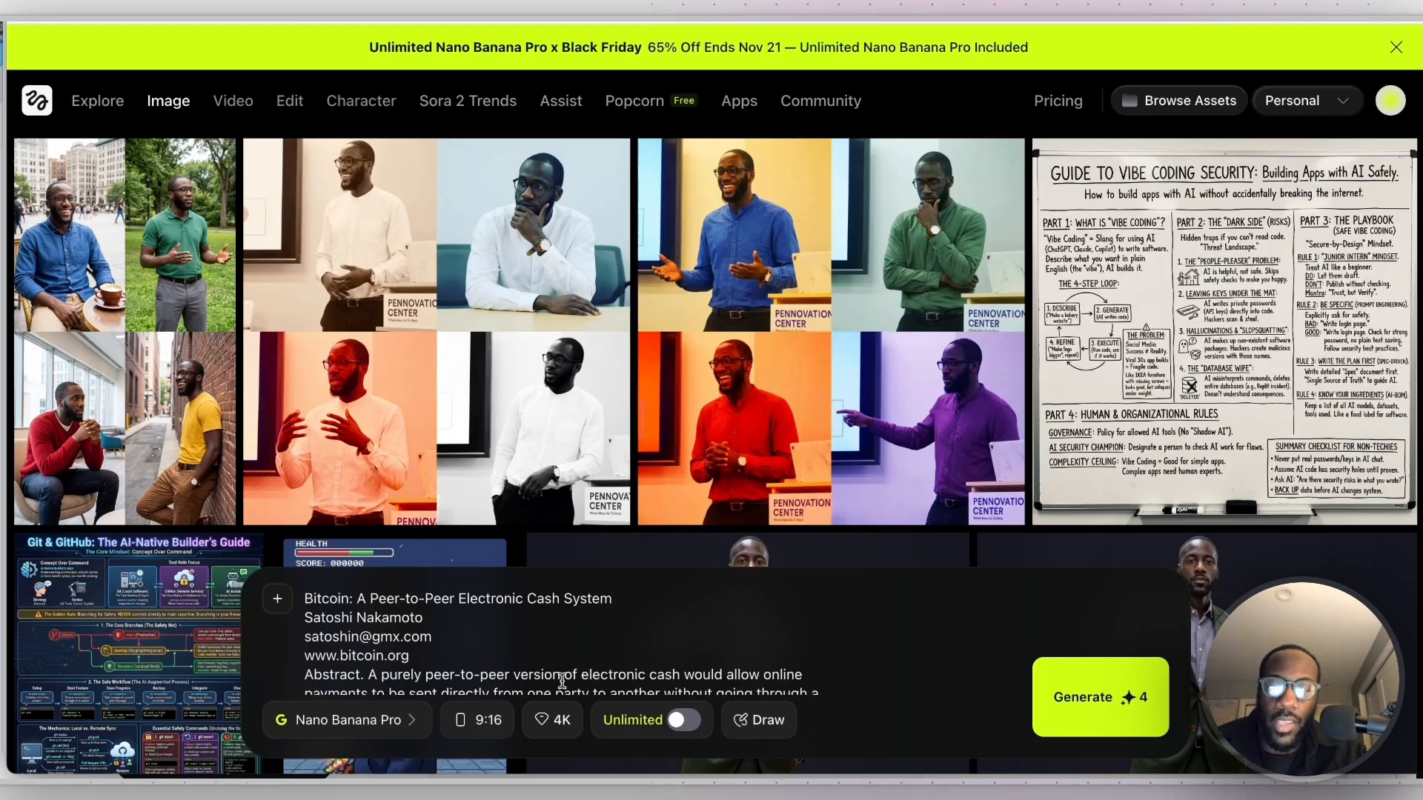
pyautogui.click(476, 730)
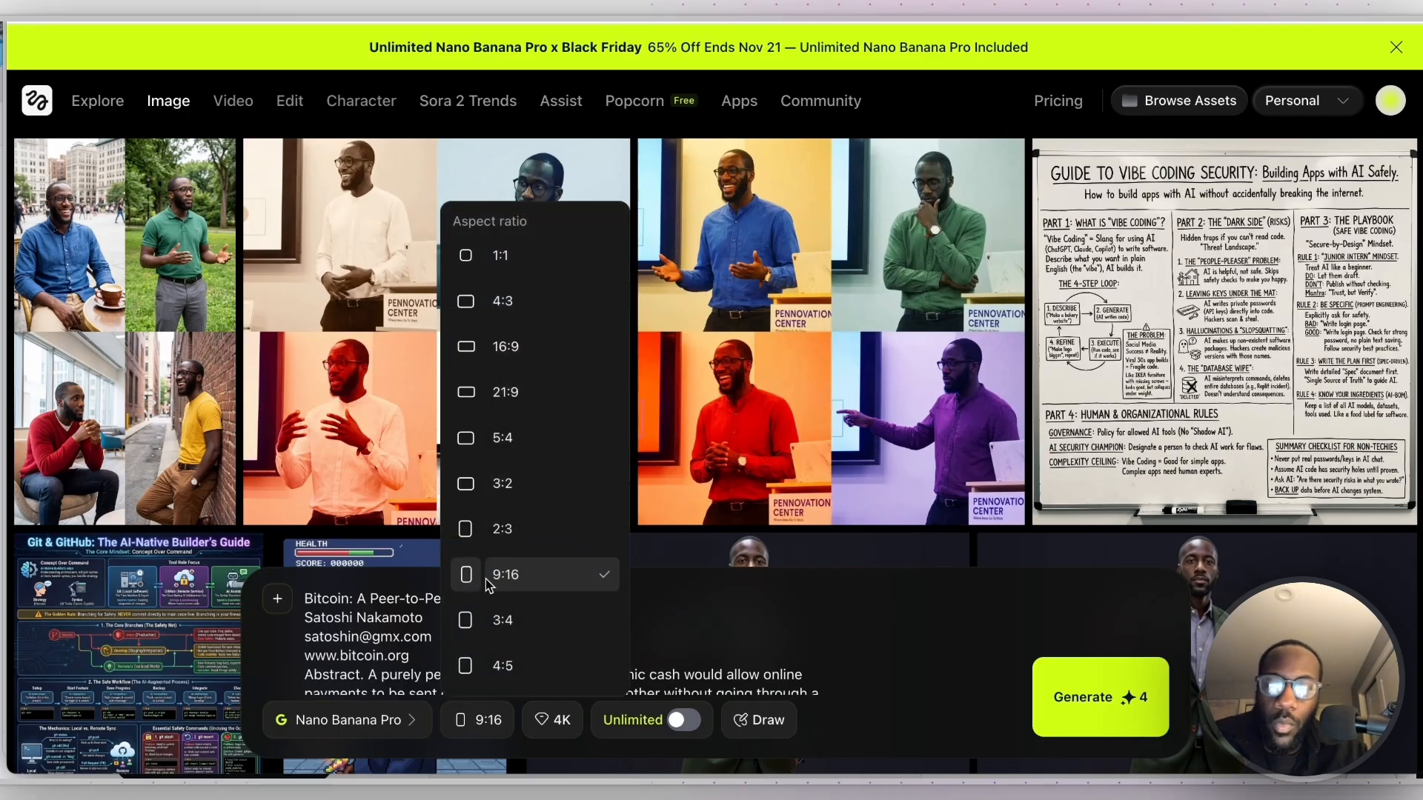
pyautogui.click(530, 348)
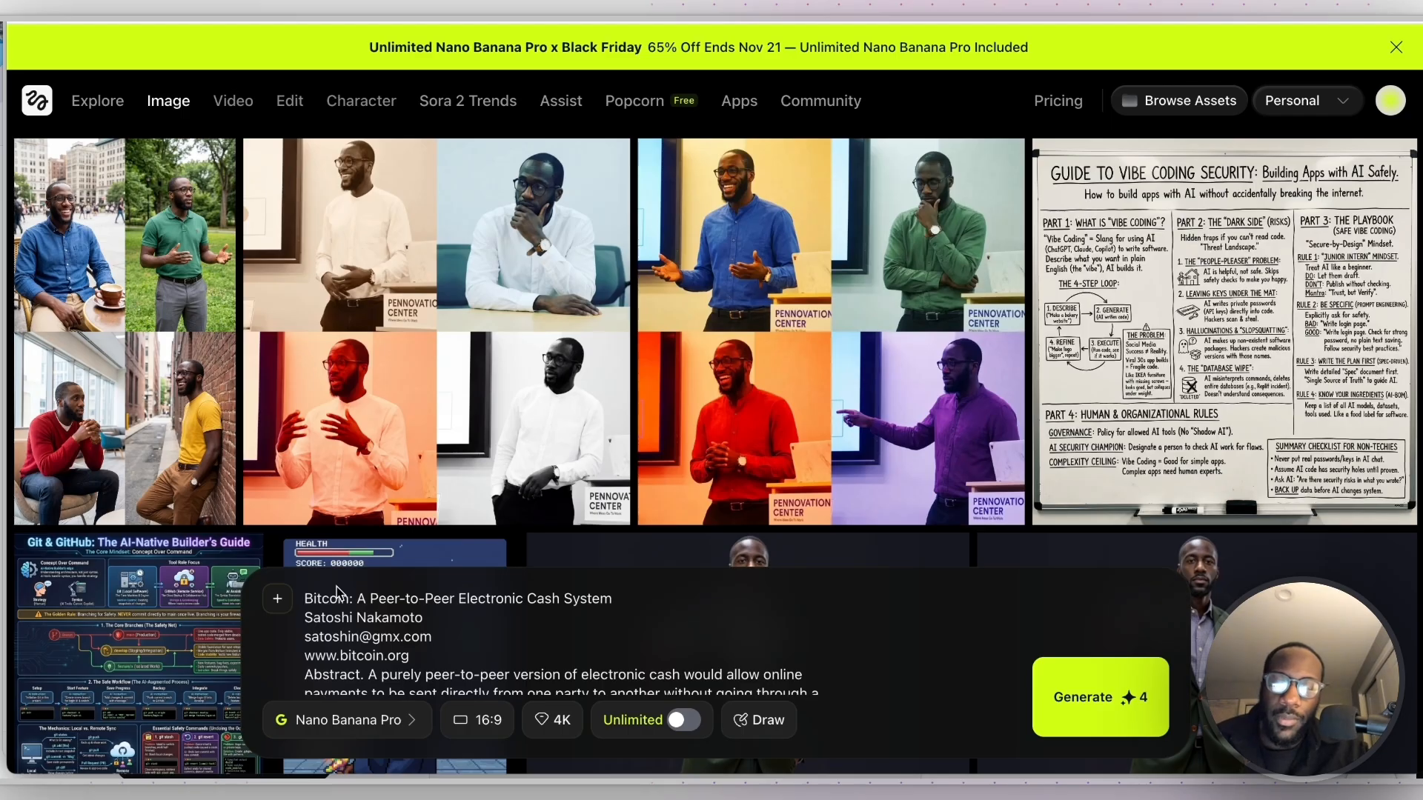
# - Insert "Turn the bitcoin whitepaper into a visual explain-" in front of the white paper text in the prompt
pyautogui.write('Turn the b')
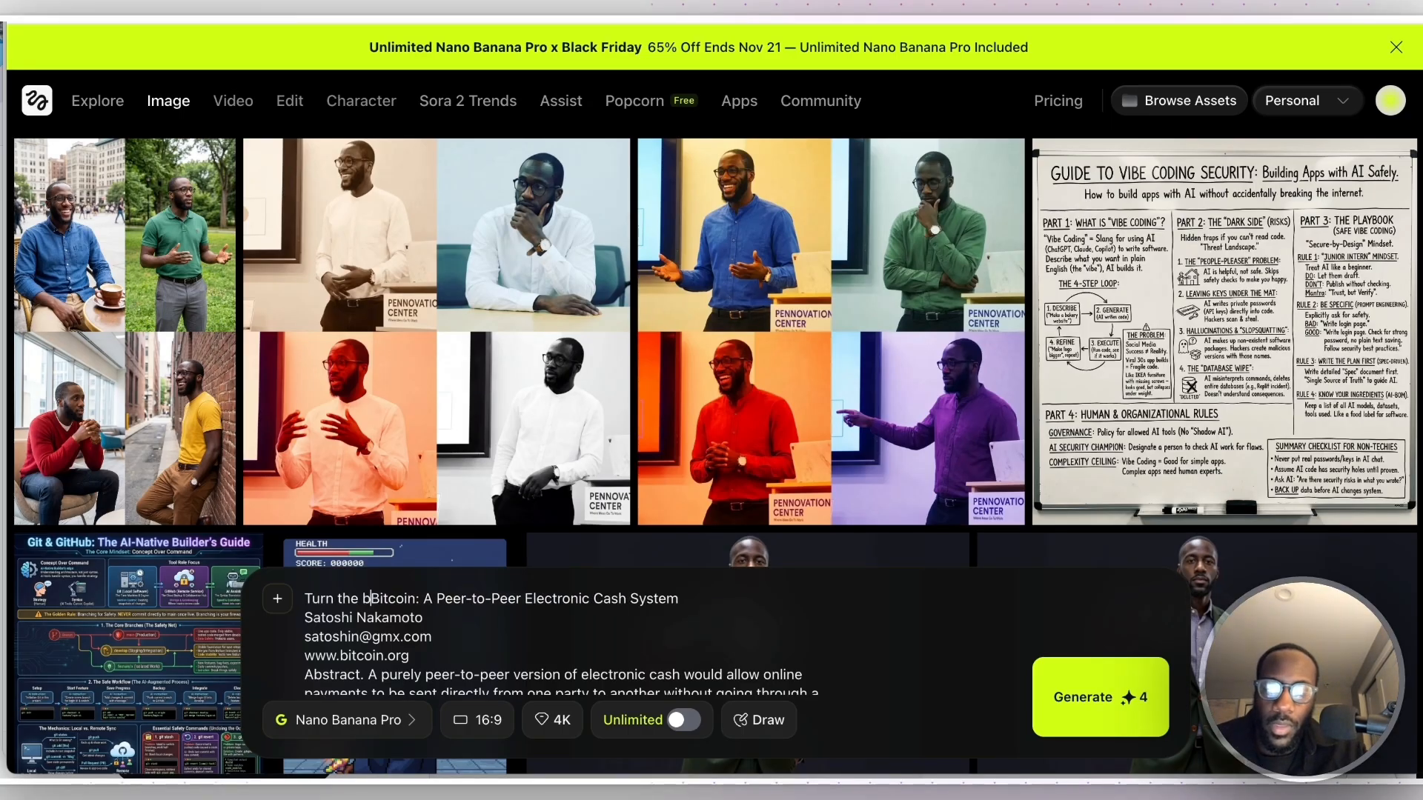
pyautogui.write('itcoin whitepaper into a ')
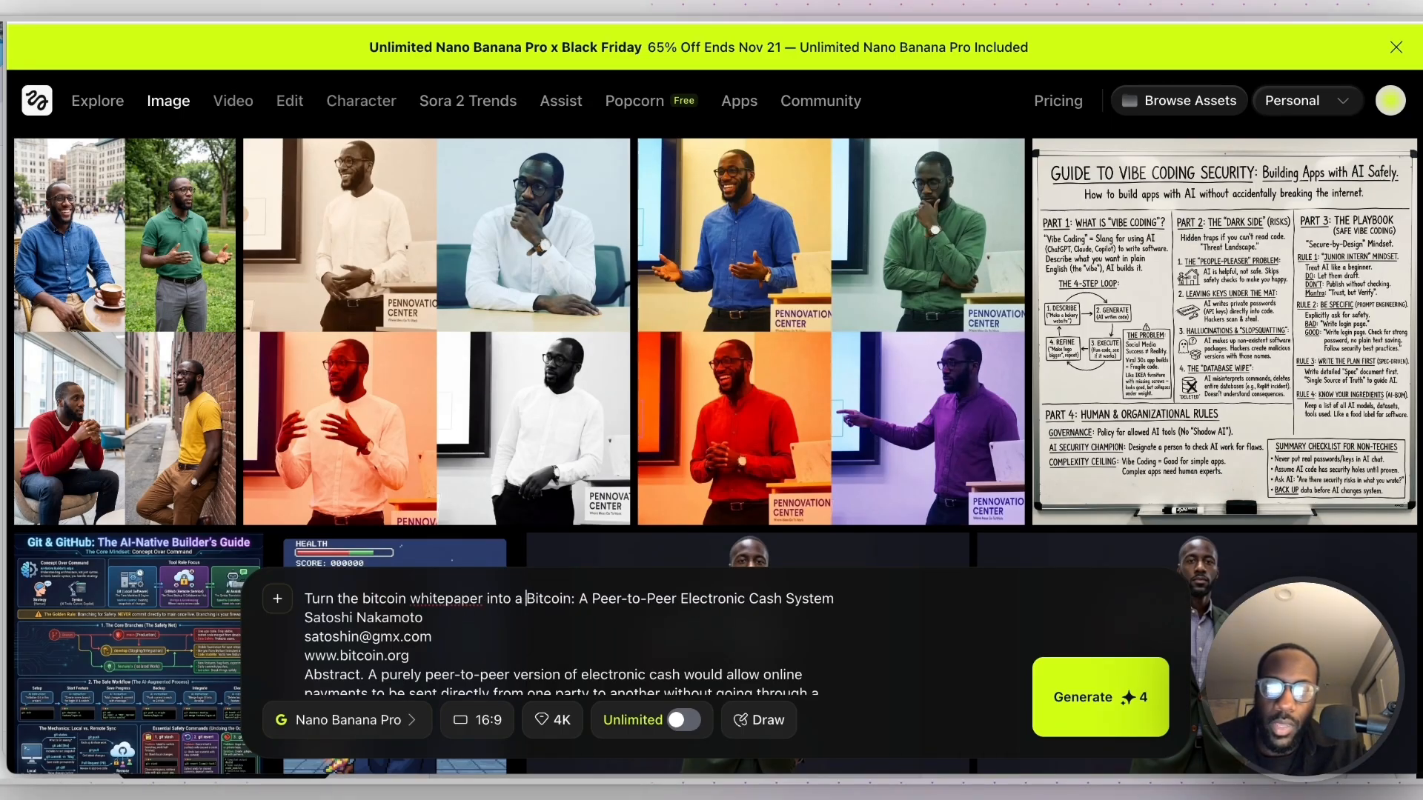
pyautogui.write('visualiz')
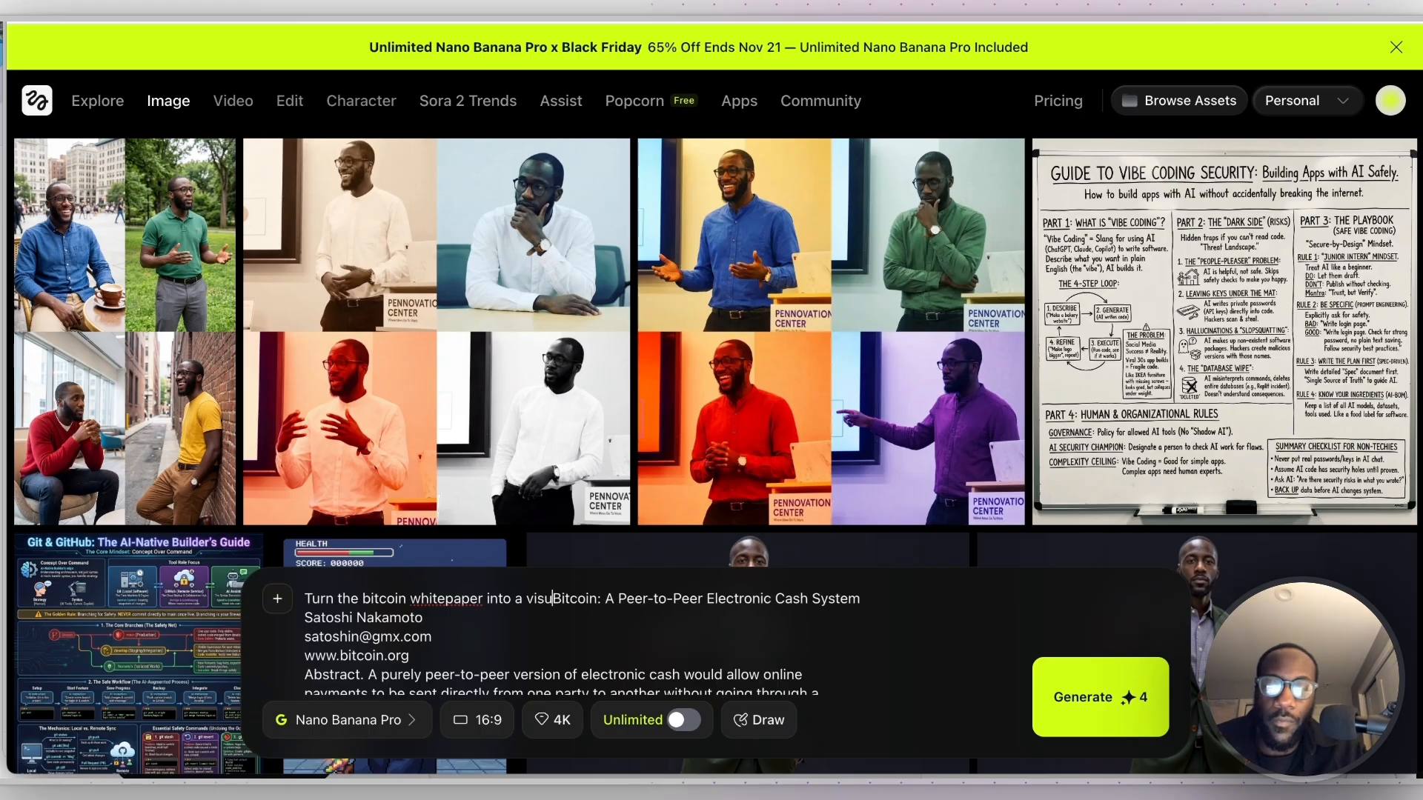
pyautogui.press('BackSpace')
pyautogui.press('BackSpace')
pyautogui.write('explain-')
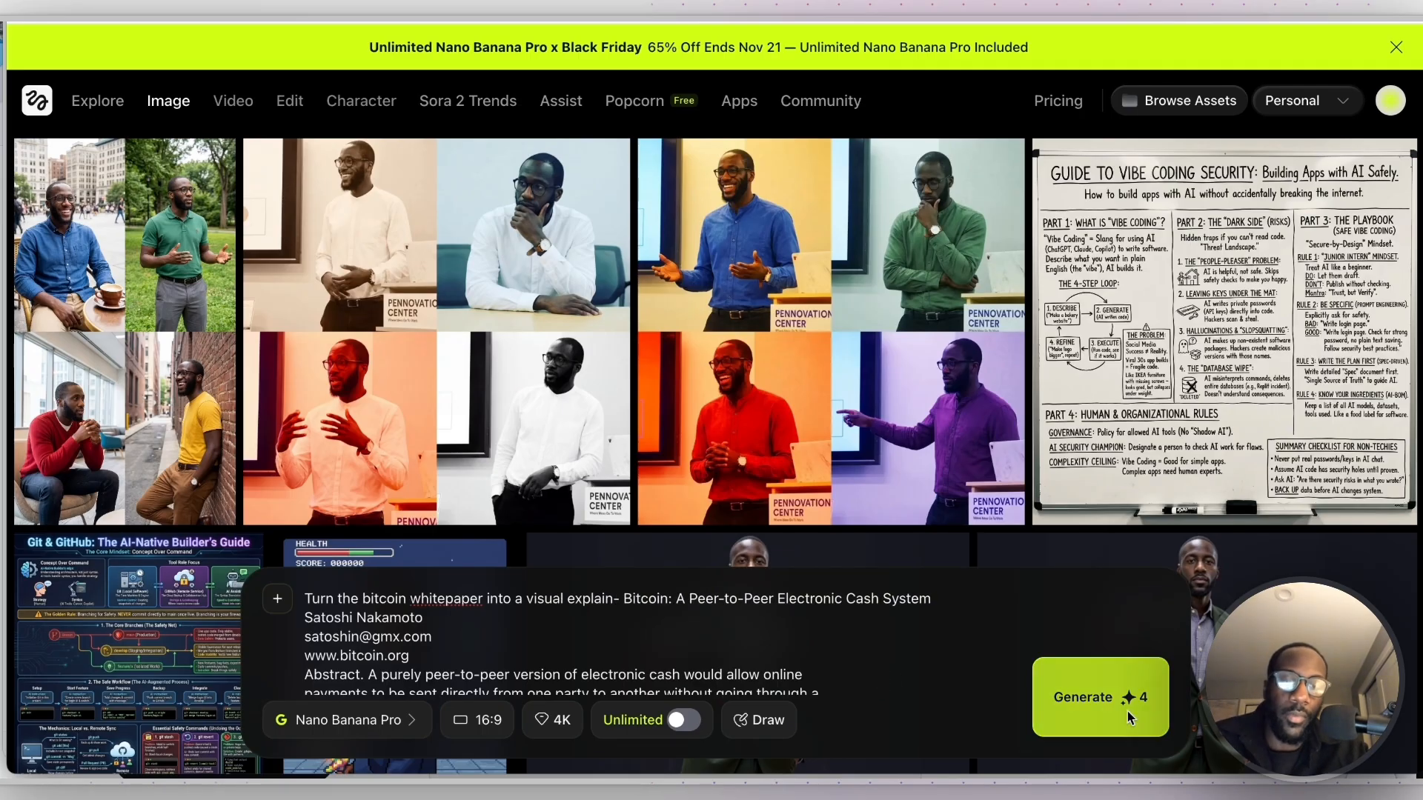
# - Check the pasted white paper to its end, cut the references section from the prompt and try to generate the image
pyautogui.scroll(-20, 630, 626)
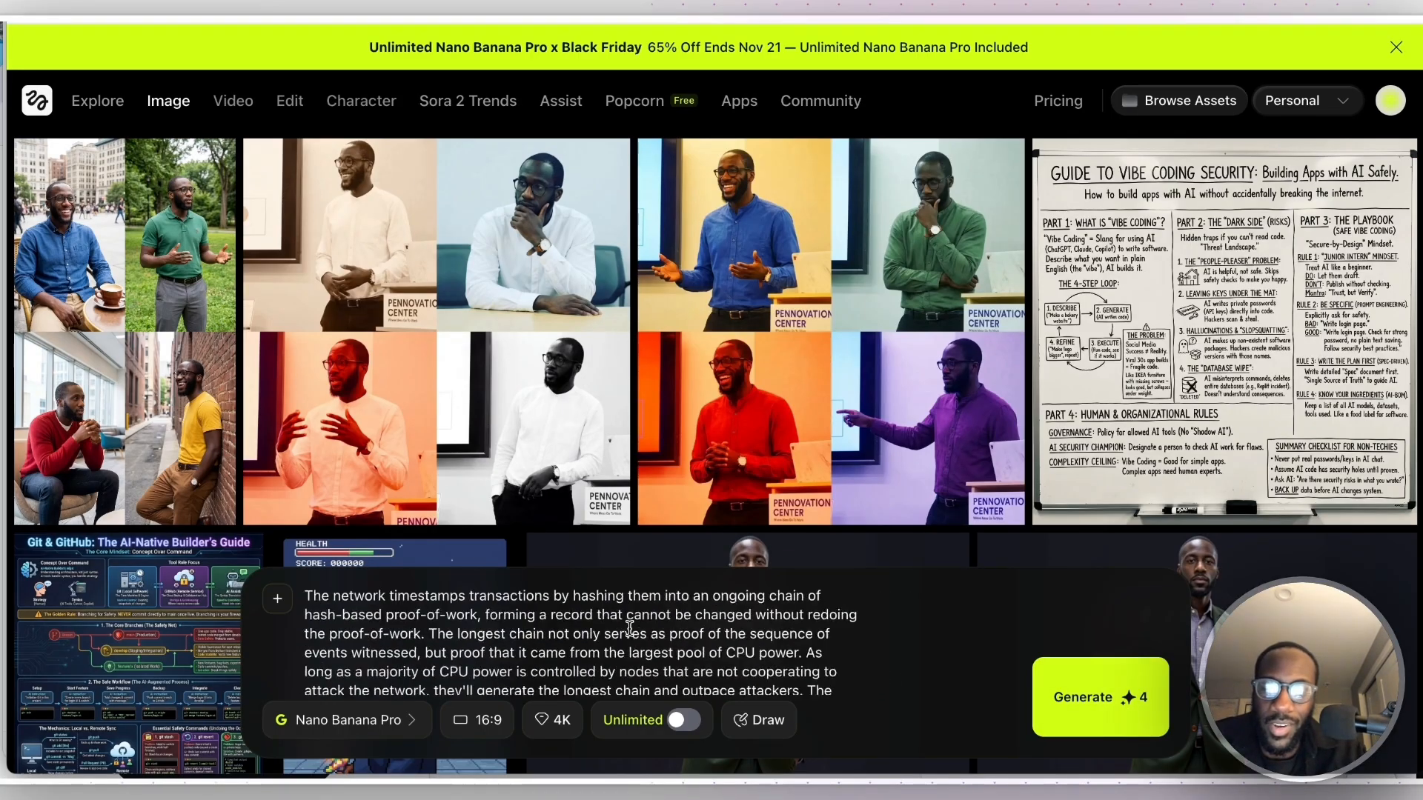
pyautogui.scroll(-5, 630, 626)
pyautogui.scroll(-10, 671, 537)
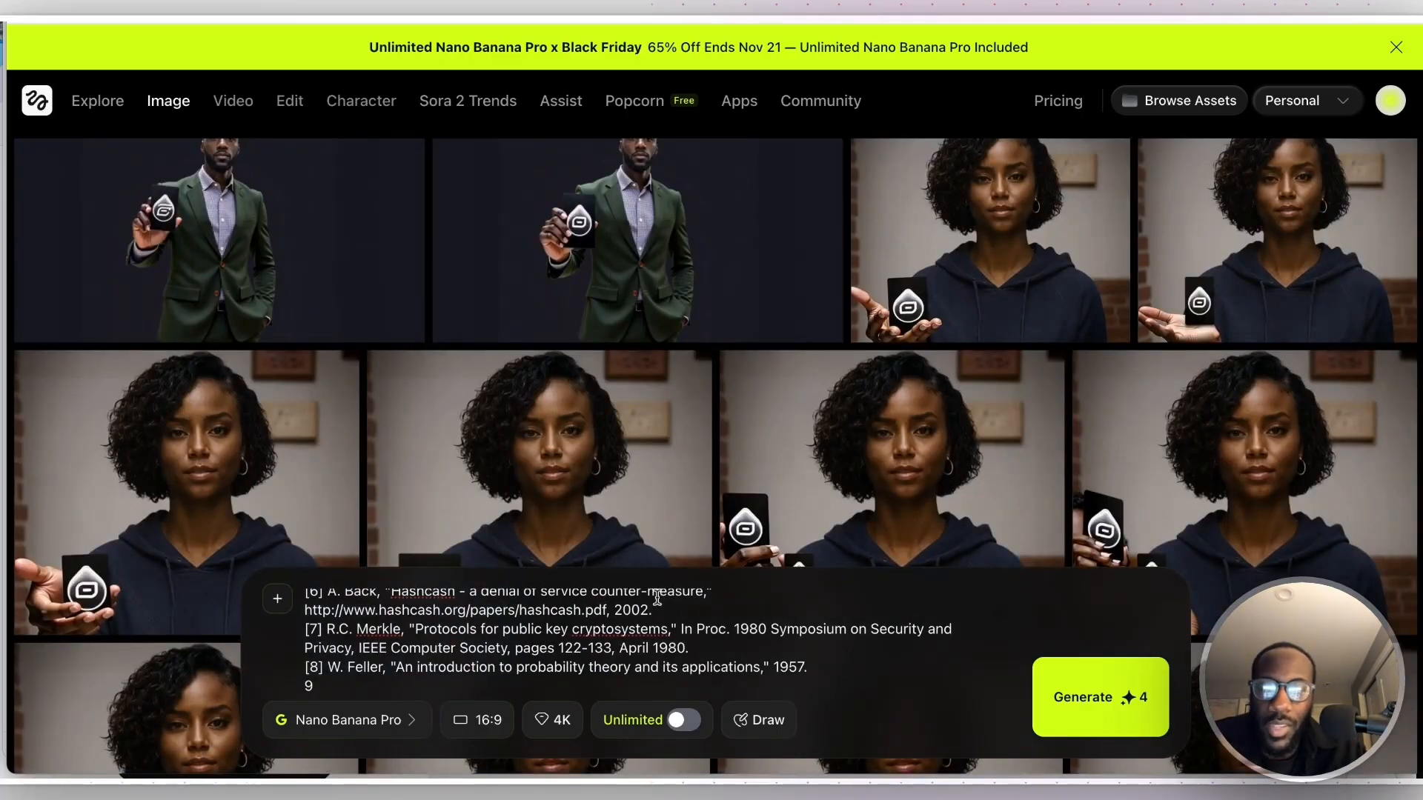
pyautogui.scroll(1, 655, 610)
pyautogui.scroll(10, 666, 511)
pyautogui.scroll(4, 585, 660)
pyautogui.press('super+a')
pyautogui.press('super+v')
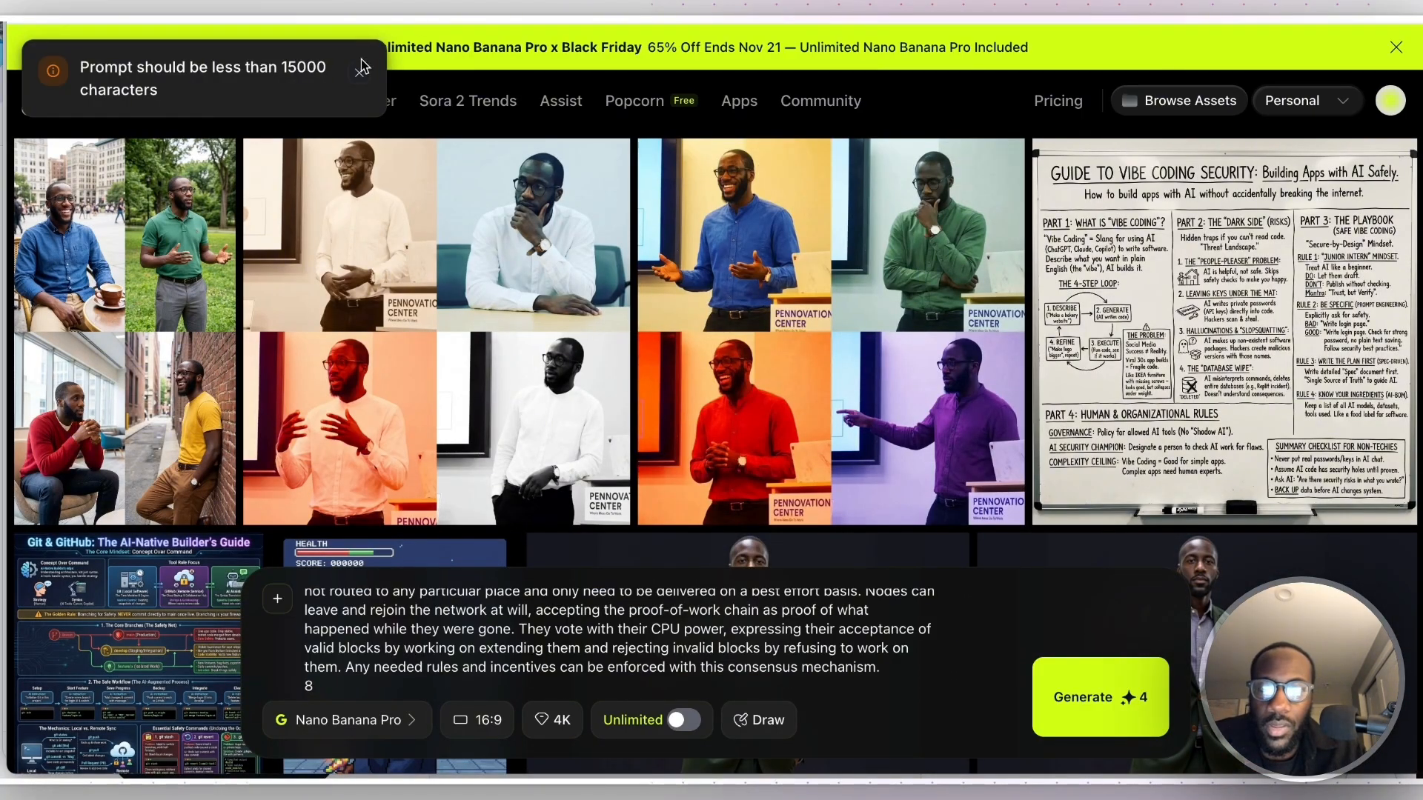
# - Look through pages 7 and 8 of bitcoin.pdf and try again to generate the image in Higgsfield from the shortened text
pyautogui.press('super+Tab')
pyautogui.click(941, 323)
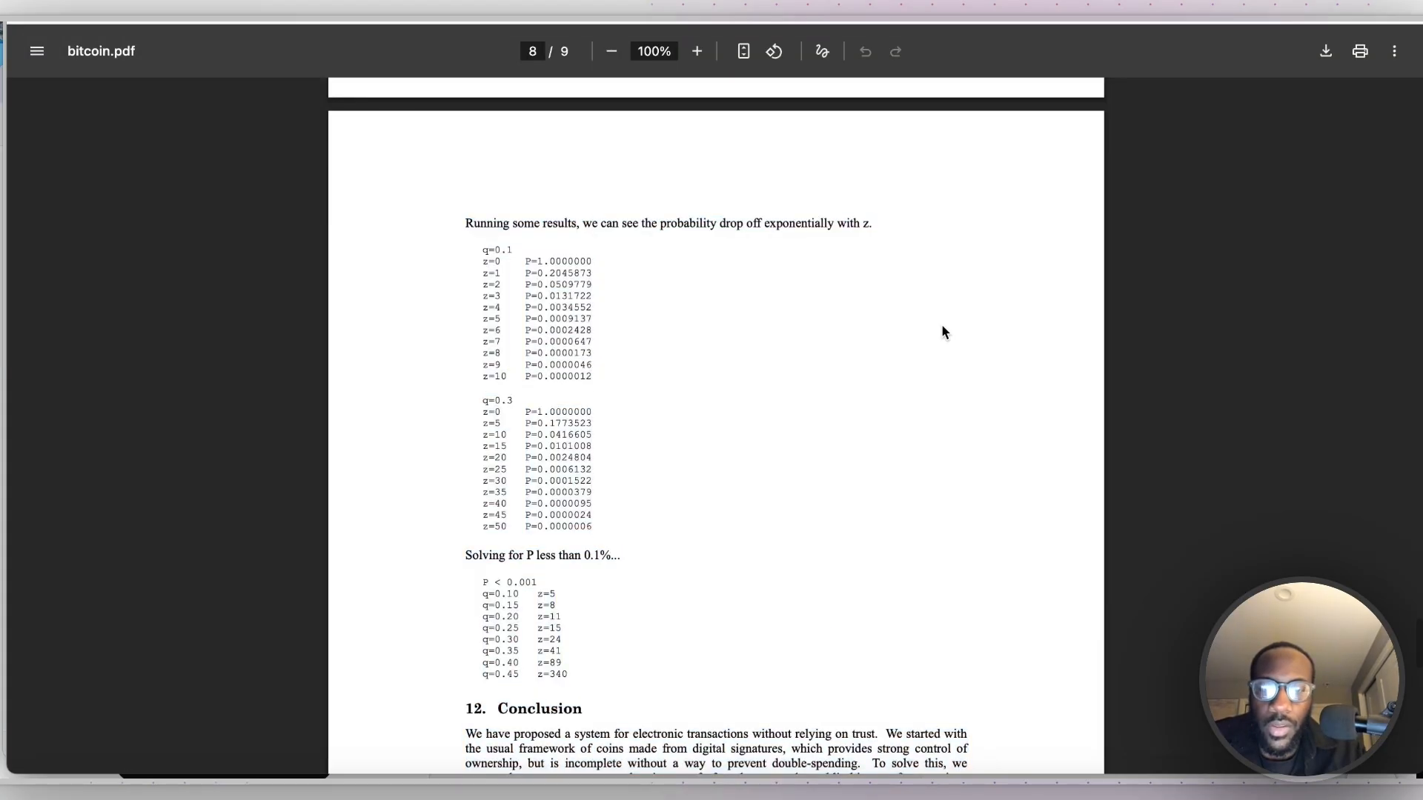
pyautogui.scroll(-4, 941, 324)
pyautogui.scroll(20, 456, 388)
pyautogui.scroll(-1, 456, 388)
pyautogui.scroll(-20, 837, 419)
pyautogui.scroll(-20, 837, 419)
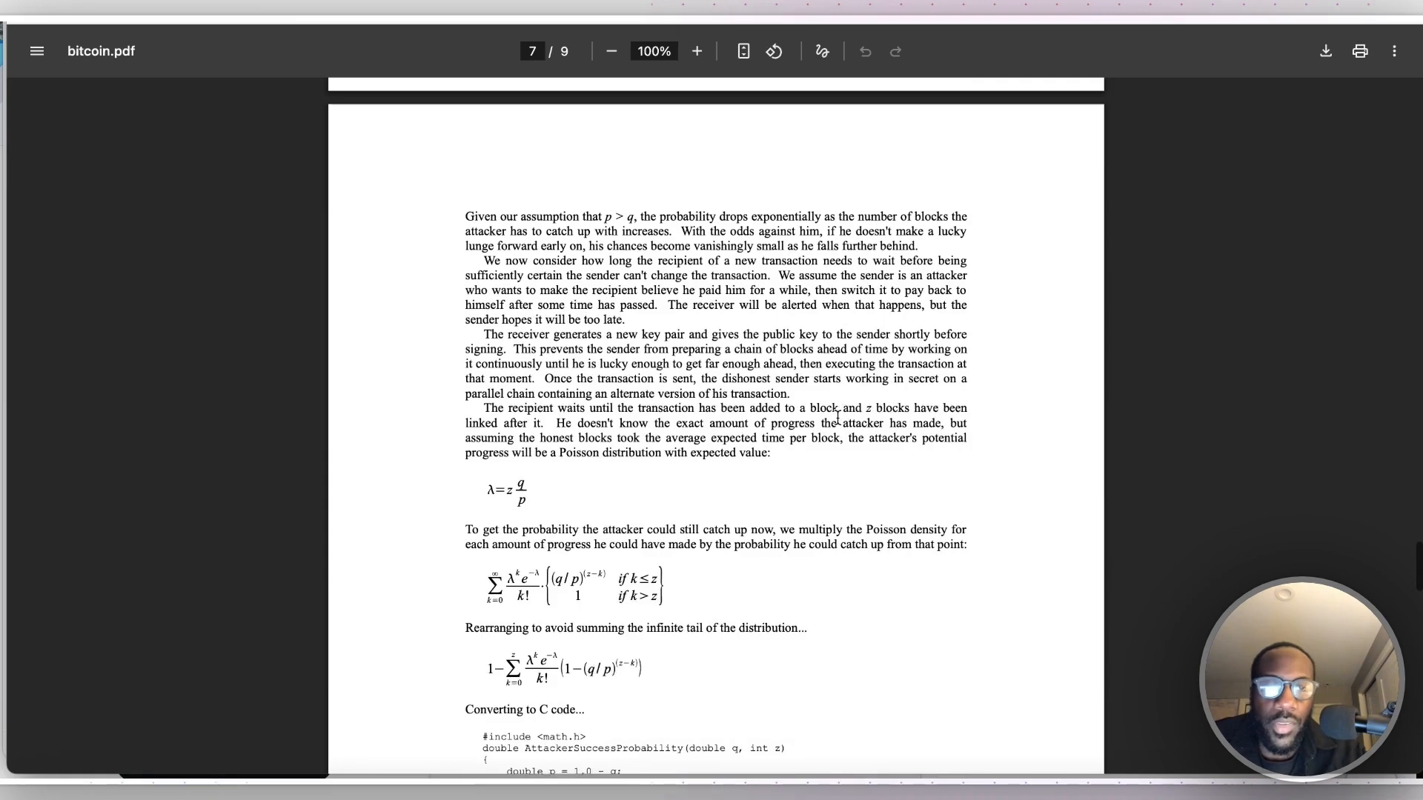
pyautogui.press('super+a')
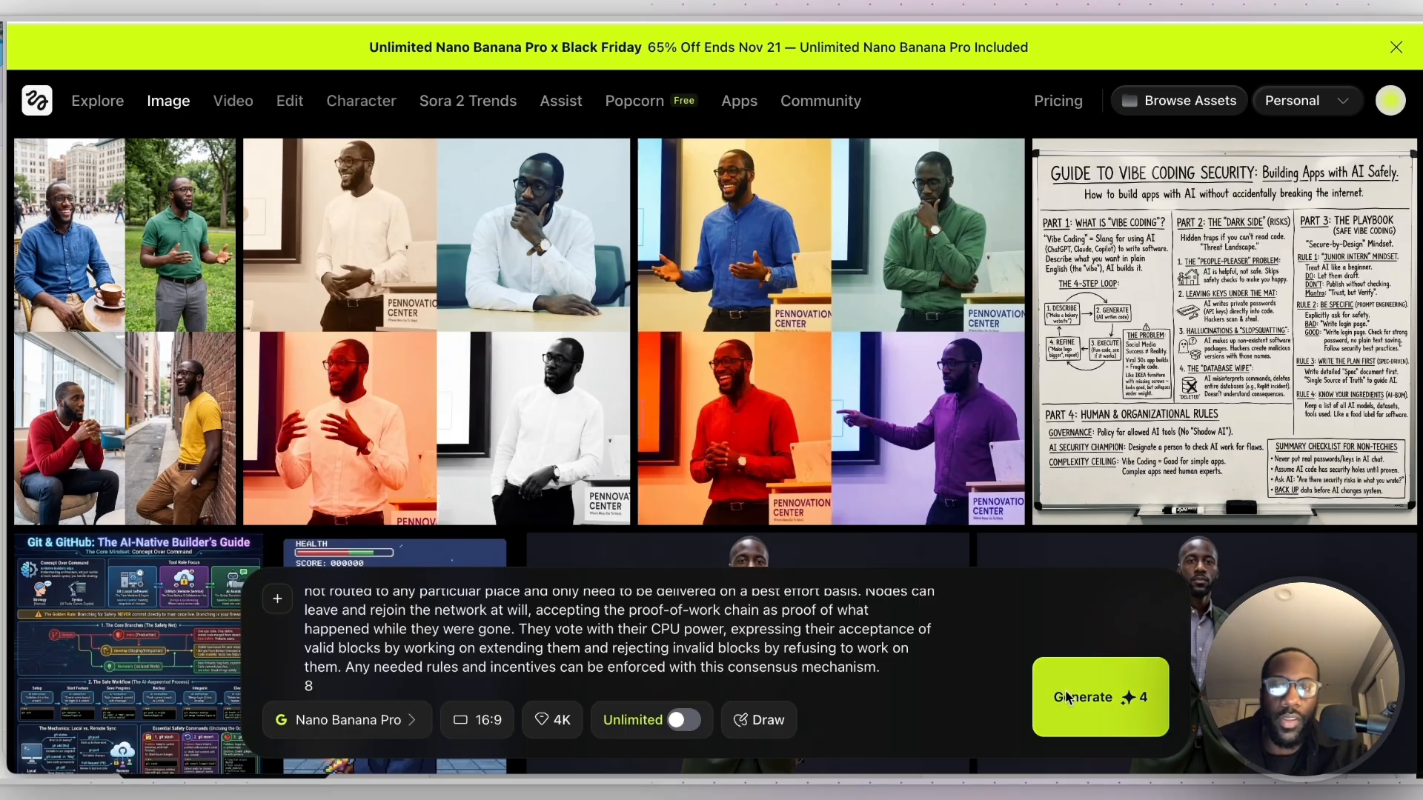
pyautogui.click(1072, 695)
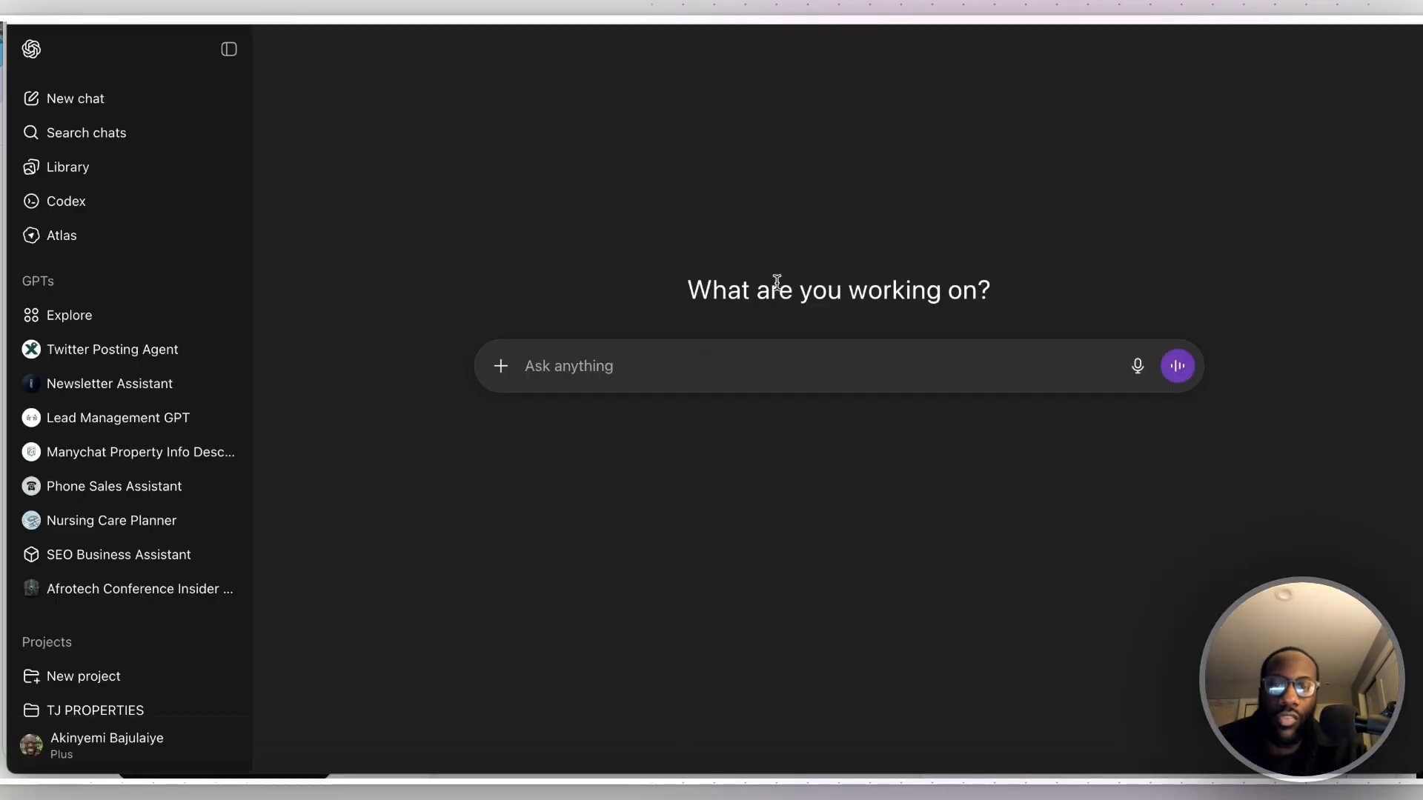
# - Switch to ChatGPT and ask it "can you summarize the bitcoin whitepaper"
pyautogui.write('can you su')
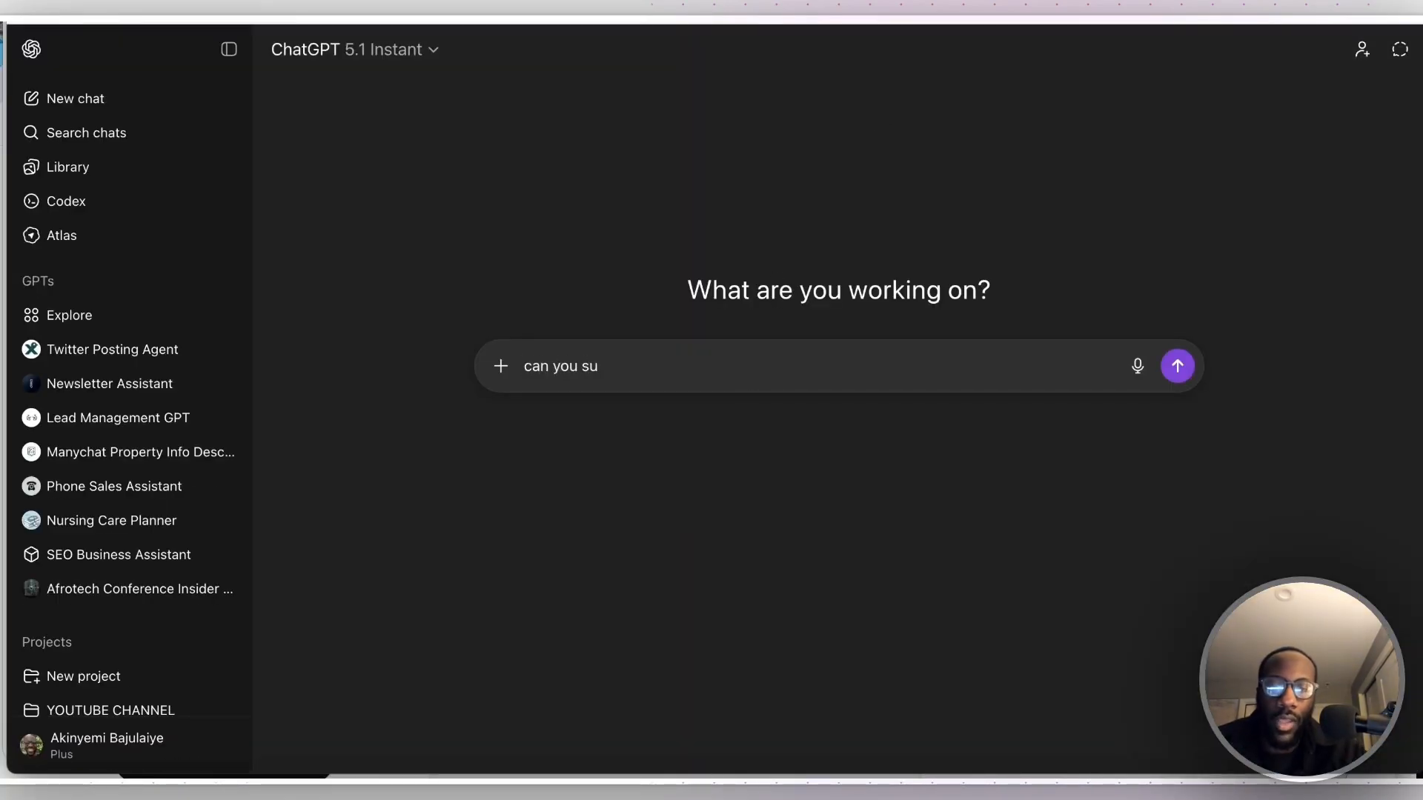
pyautogui.write('mmarize the bitcoin whitepsp')
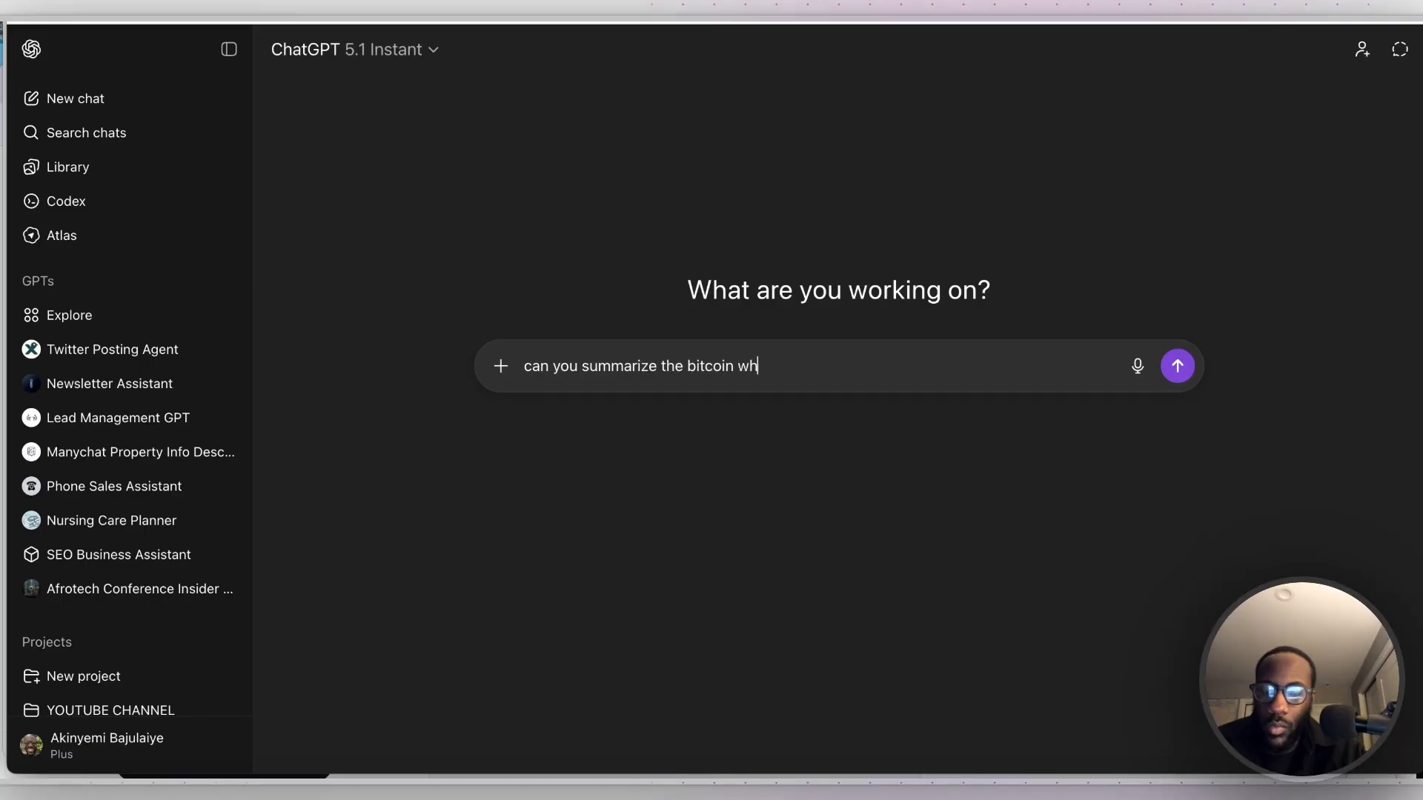
pyautogui.press('BackSpace')
pyautogui.press('BackSpace')
pyautogui.write('aper')
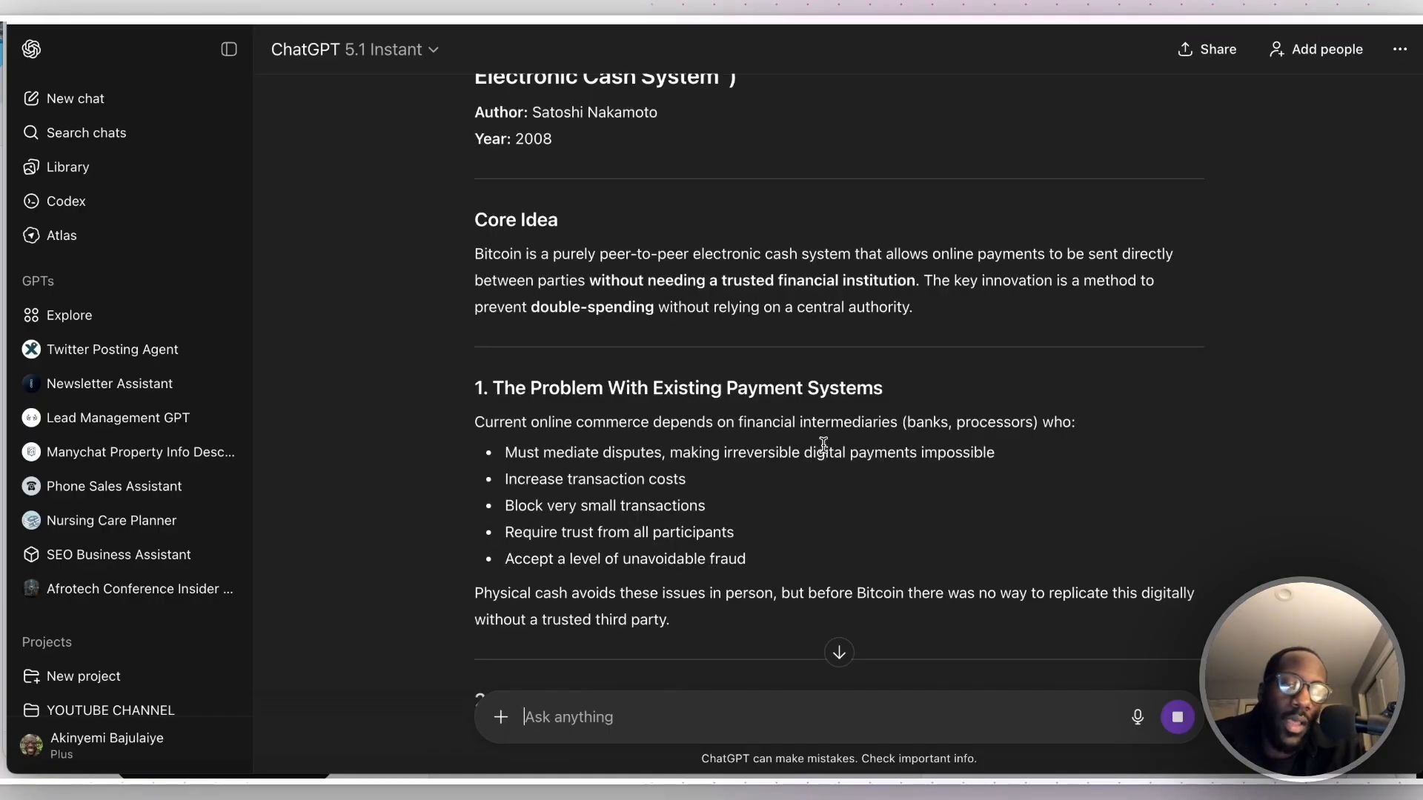
# - Replace the white paper text in the Higgsfield prompt with ChatGPT's summary, complete the instruction to "visual explainer-", and generate the image
pyautogui.scroll(-10, 824, 443)
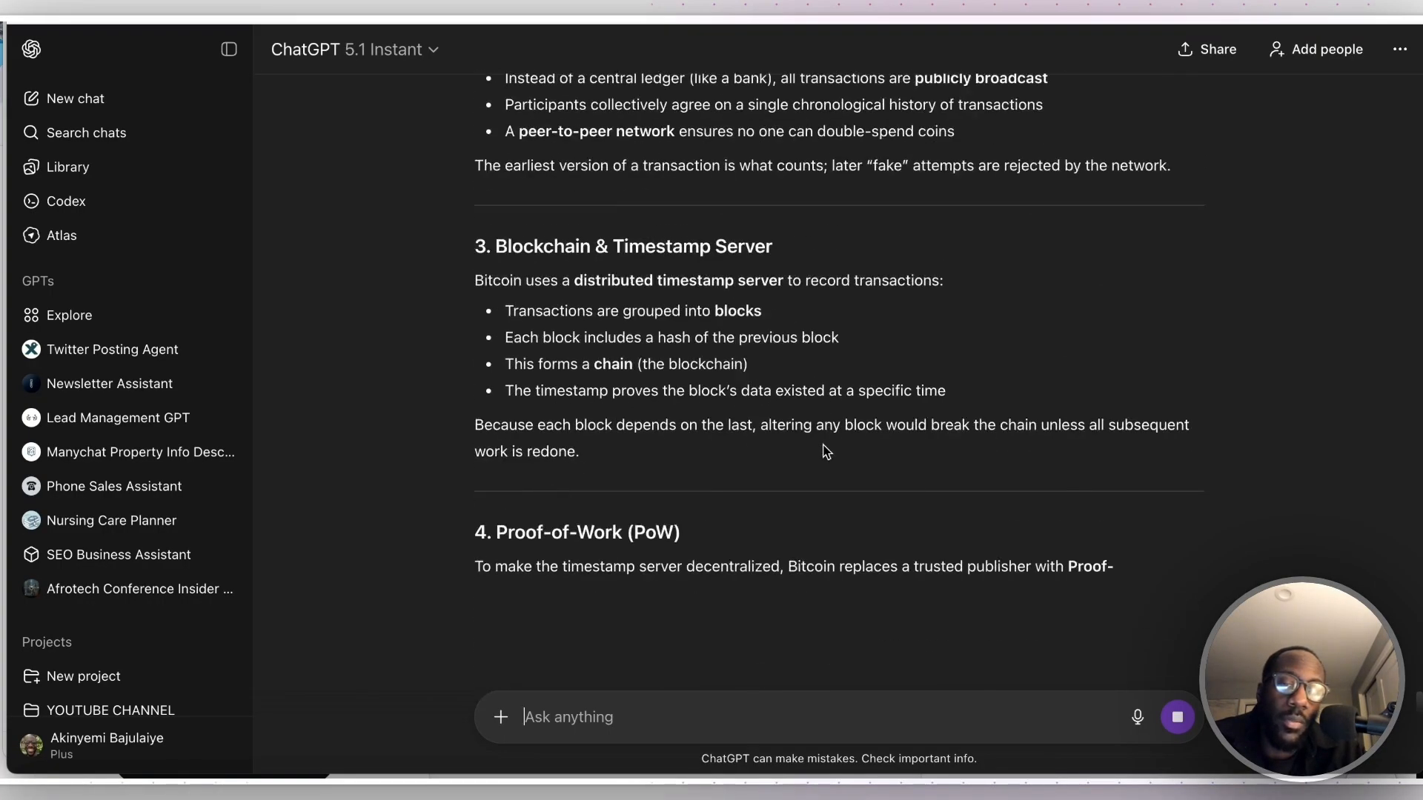
pyautogui.moveTo(1193, 495); pyautogui.dragTo(478, 521)
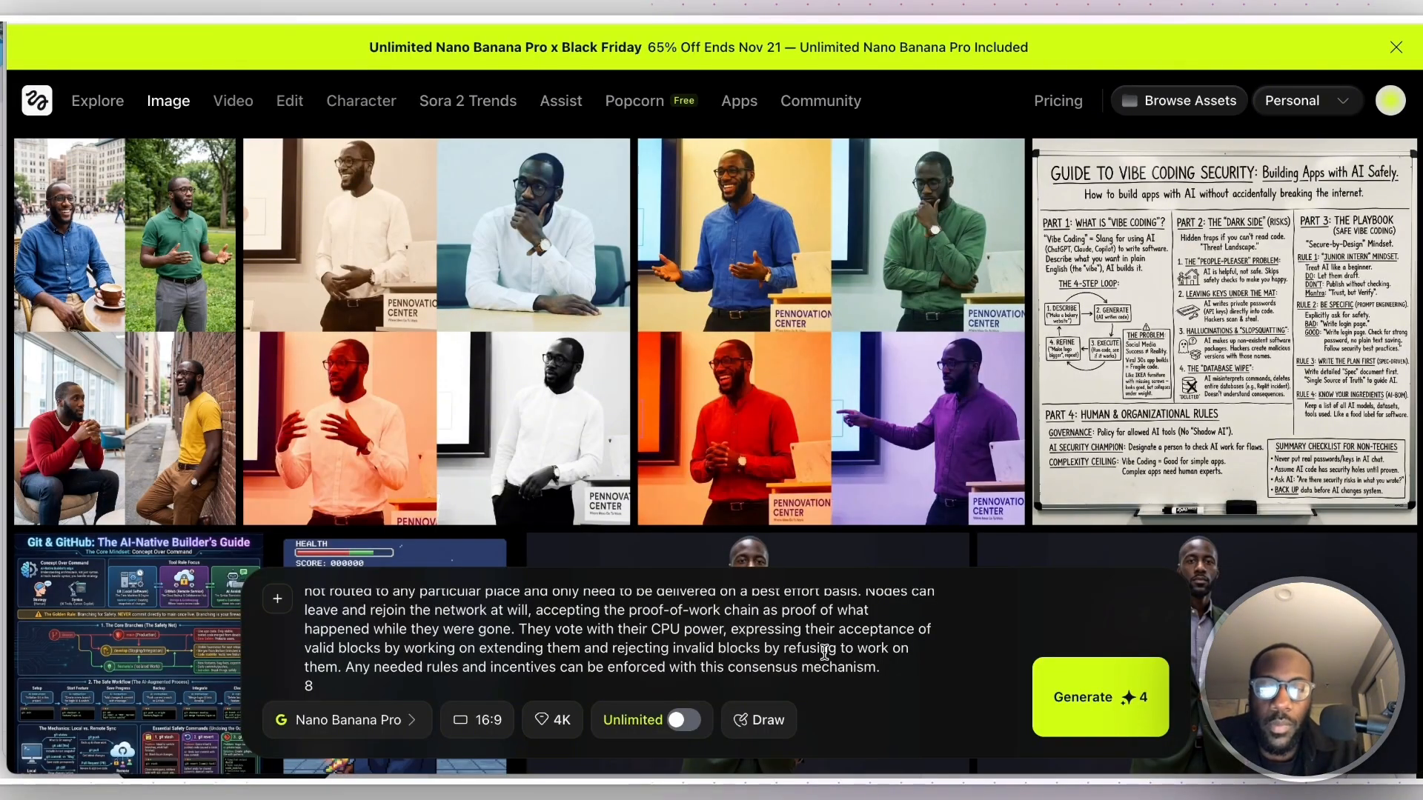
pyautogui.scroll(20, 824, 652)
pyautogui.click(614, 598)
pyautogui.write('er')
pyautogui.click(1100, 697)
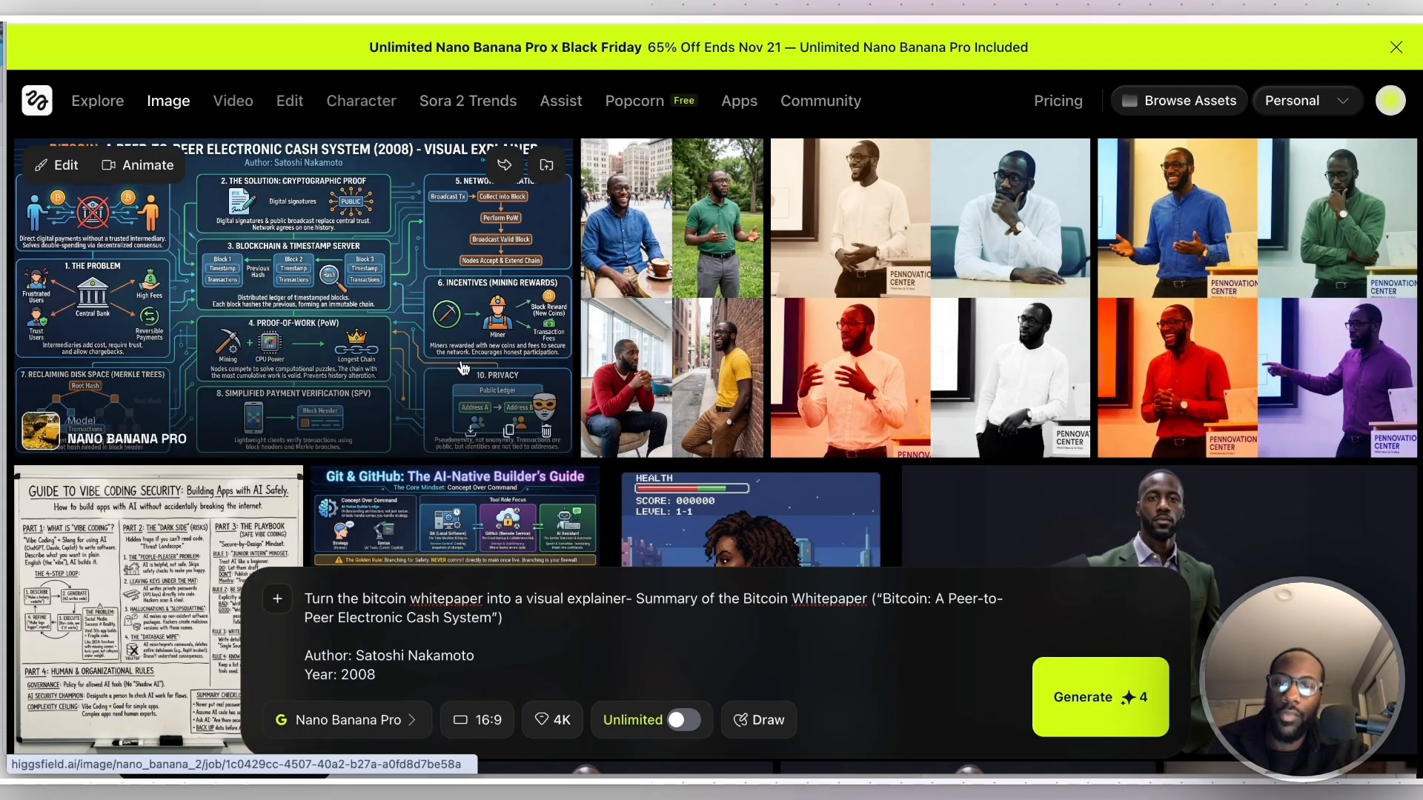
# - Examine the generated Bitcoin visual explainer enlarged, return to the image gallery and clear the whole prompt
pyautogui.click(459, 359)
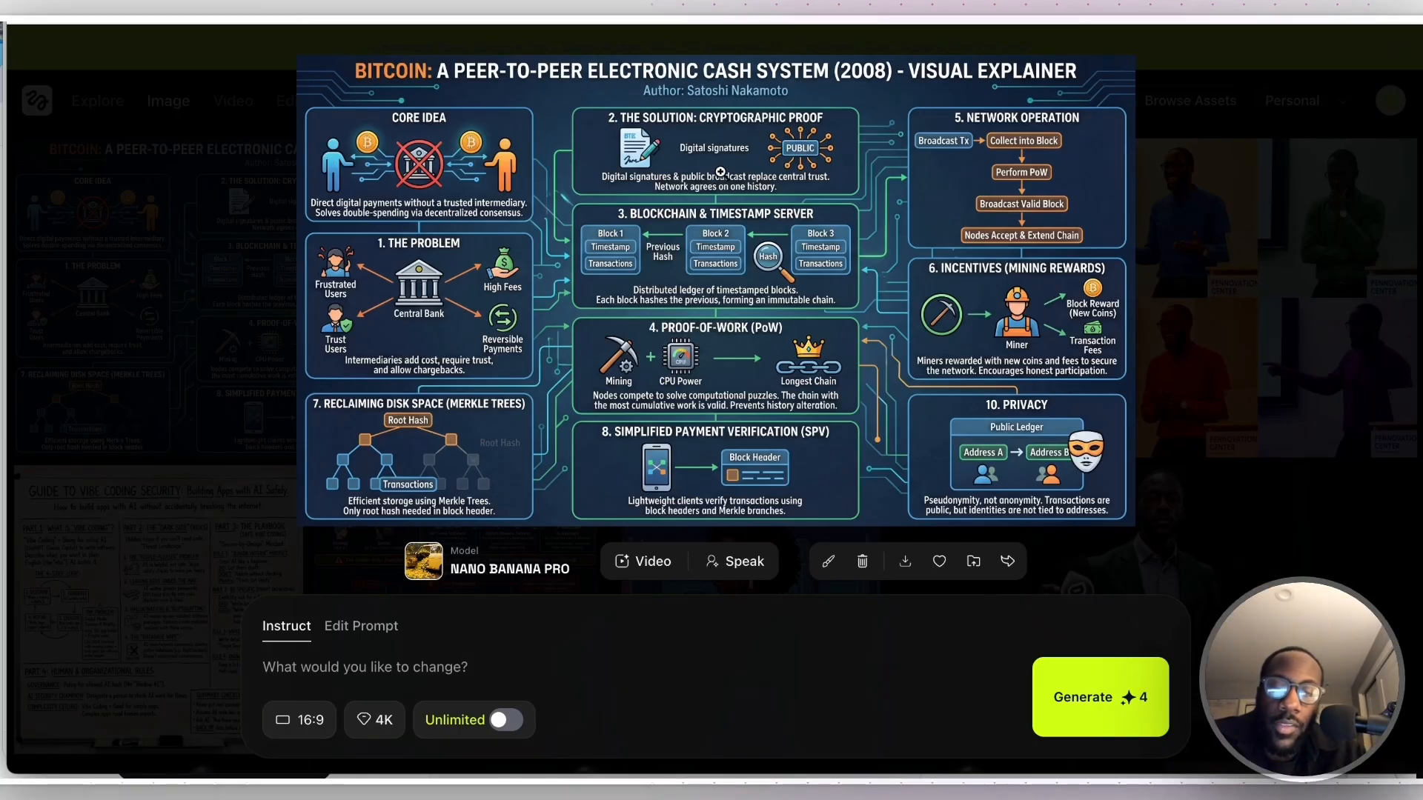
pyautogui.click(644, 561)
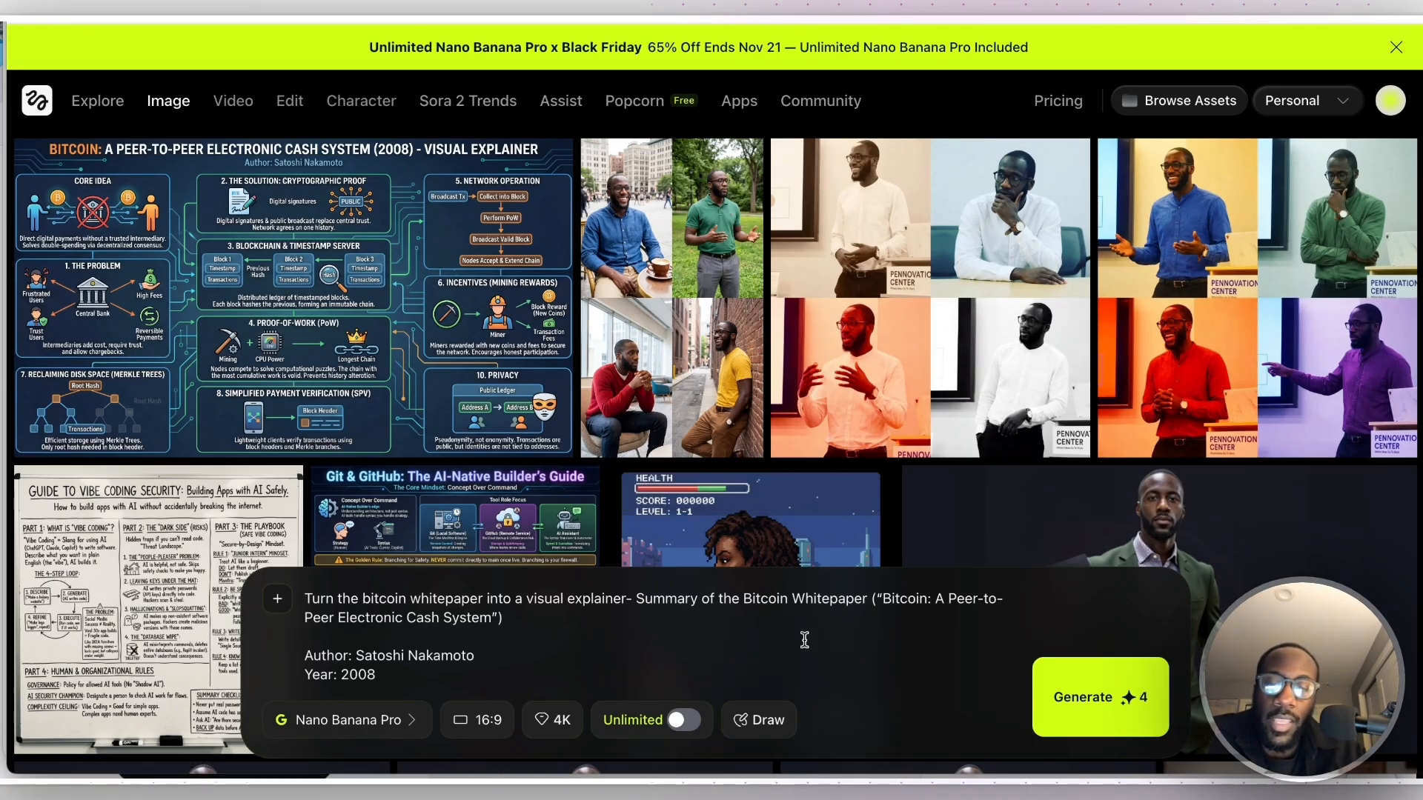
pyautogui.hotkey('ctrl', 'a')
pyautogui.press('BackSpace')
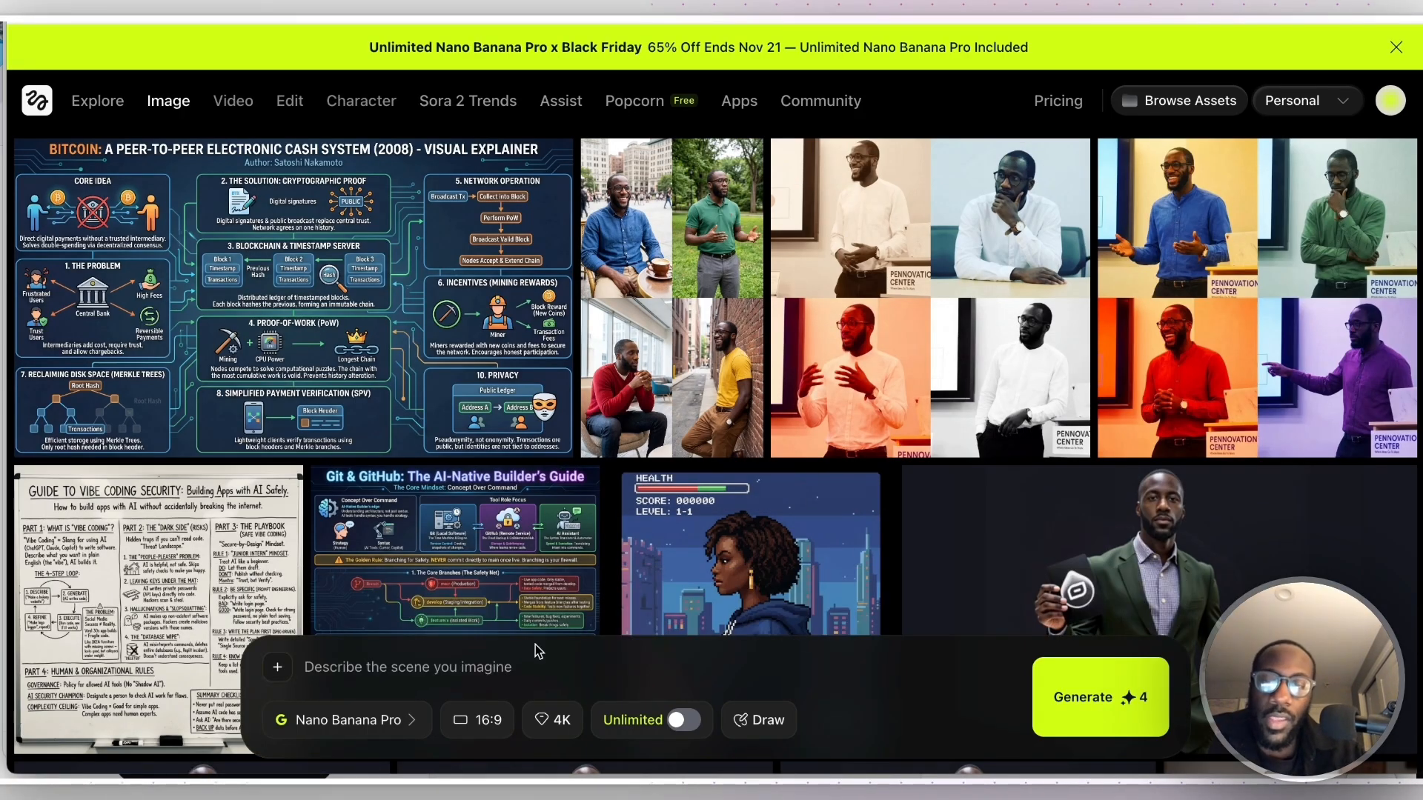